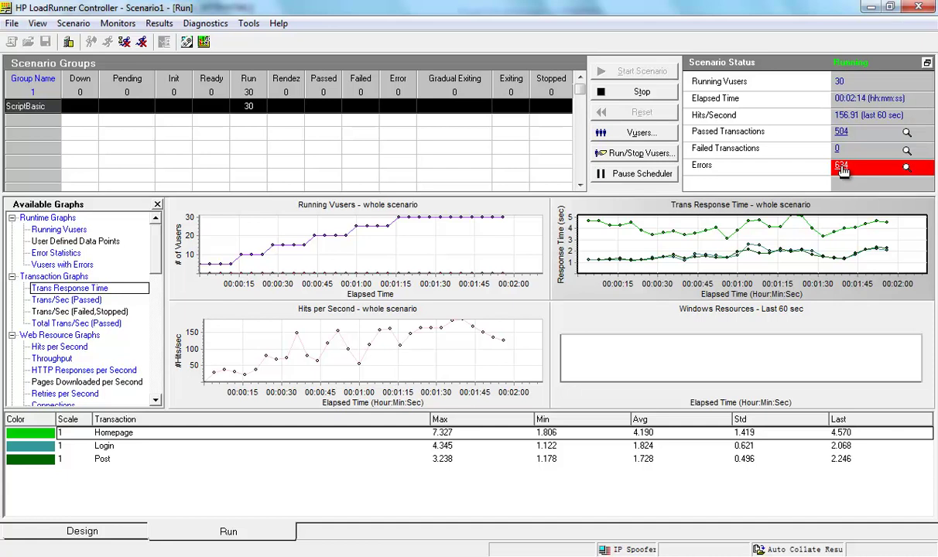
# Step: Open the running scenario's error output and show the detailed message text of the Action_Post.c socket error
pyautogui.click(840, 168)
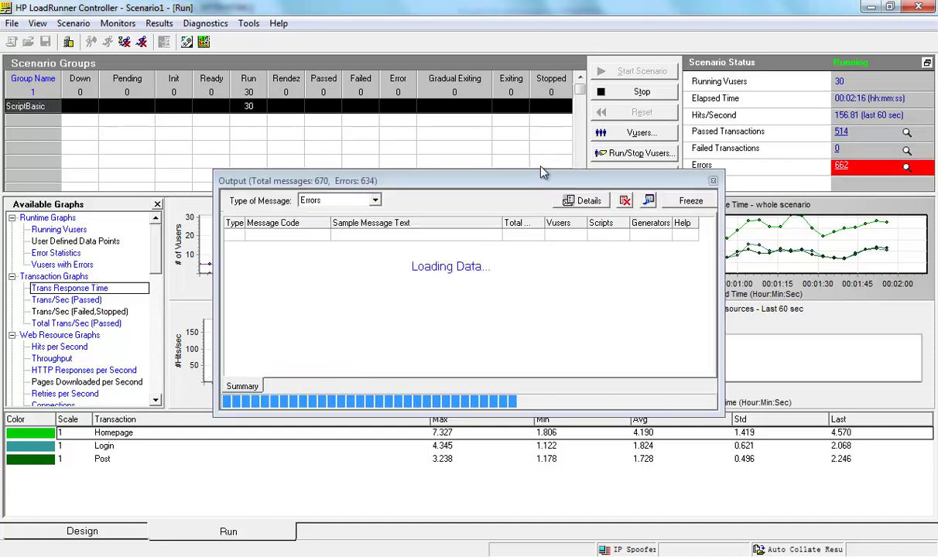
pyautogui.moveTo(513, 184); pyautogui.dragTo(431, 155)
pyautogui.click(476, 213)
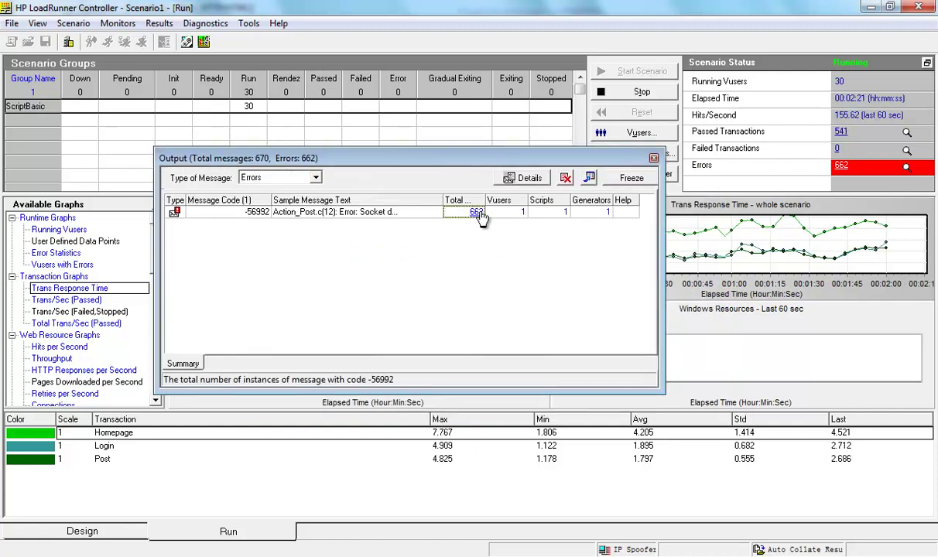
pyautogui.click(325, 212)
pyautogui.click(252, 212)
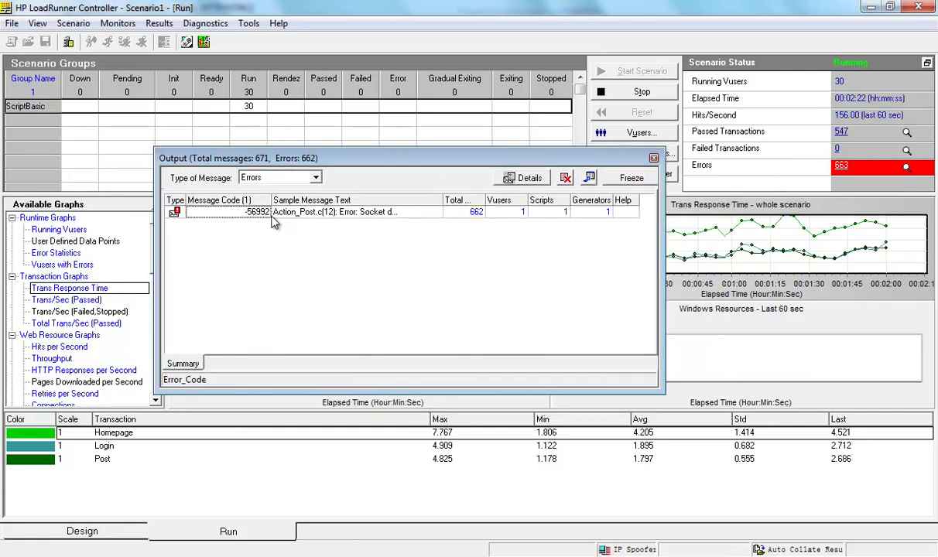
pyautogui.click(405, 212)
pyautogui.click(459, 216)
pyautogui.click(409, 211)
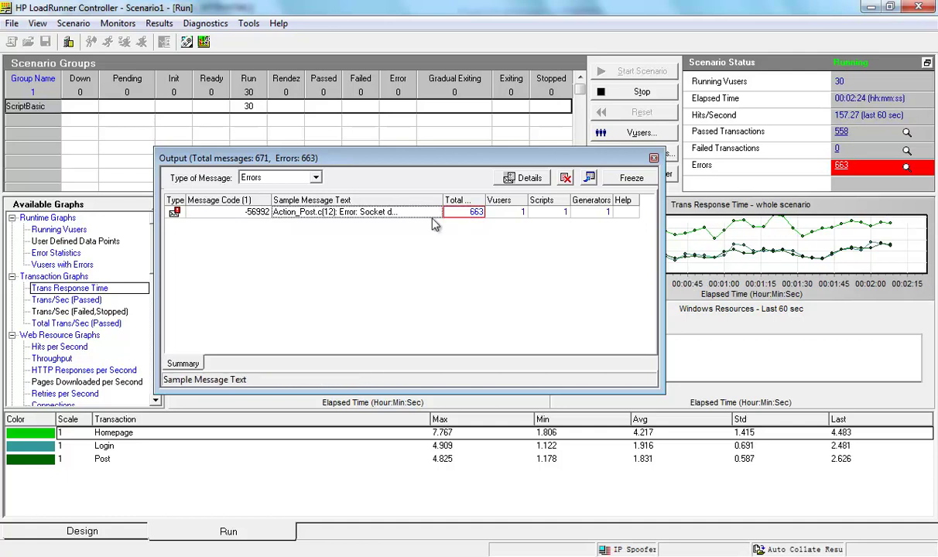
pyautogui.doubleClick(383, 216)
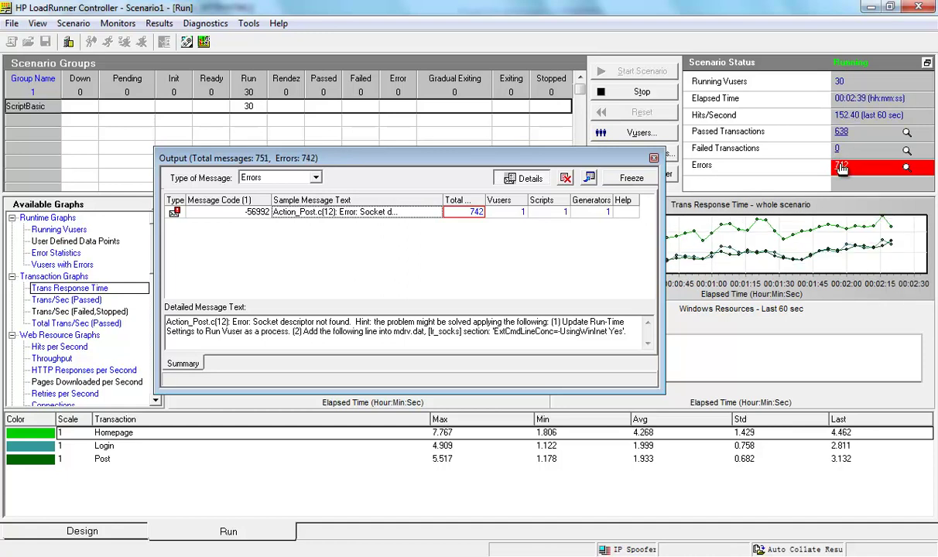
pyautogui.doubleClick(520, 156)
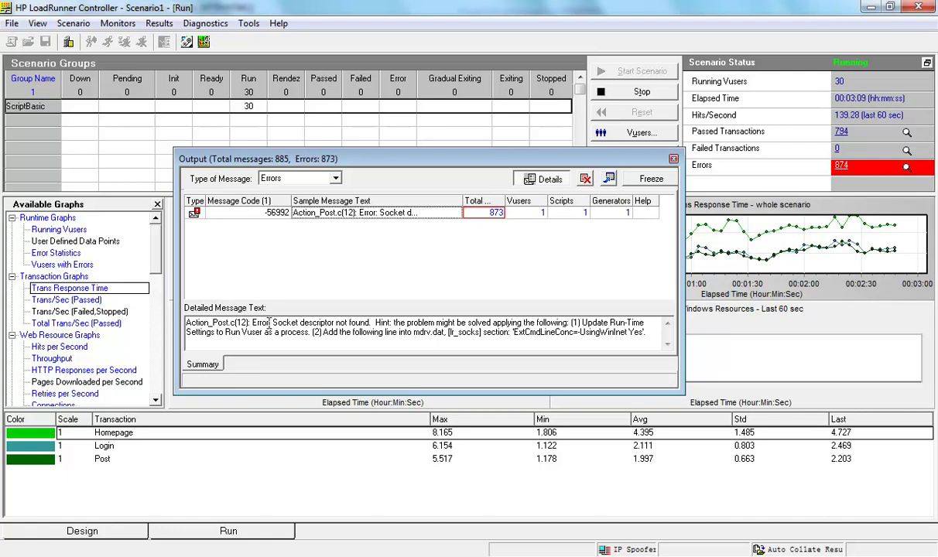
# Step: Copy the phrase "Socket descriptor not found" from the detailed error message text
pyautogui.moveTo(273, 322); pyautogui.dragTo(375, 323)
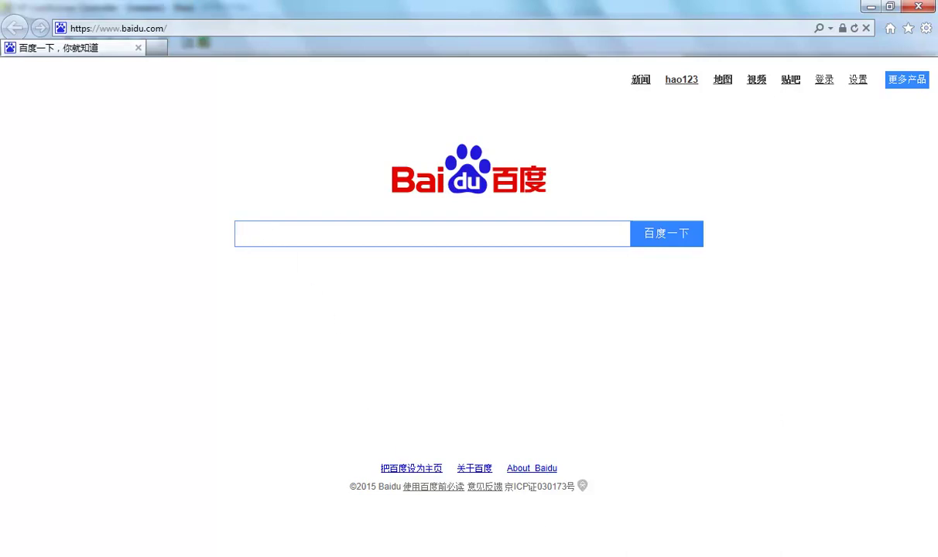
pyautogui.hotkey('alt', 'Tab')
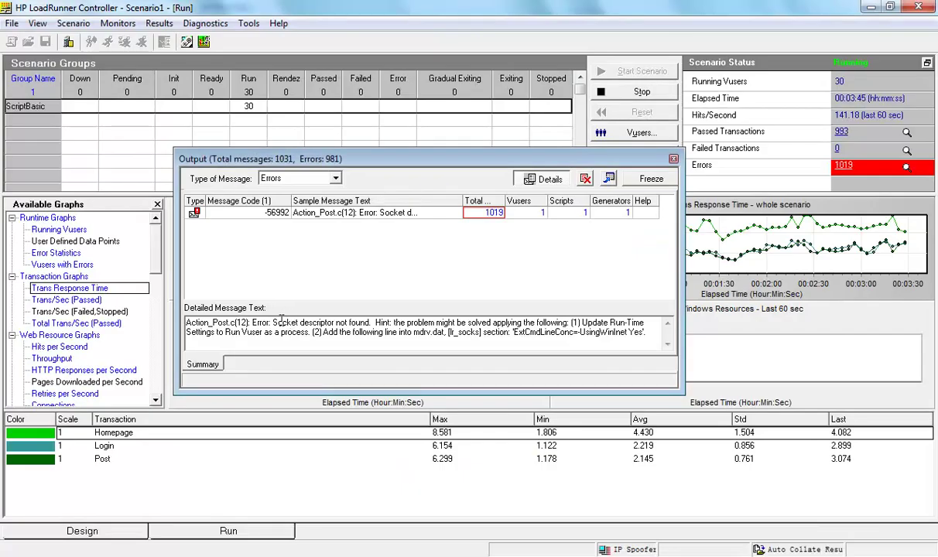
pyautogui.moveTo(272, 324); pyautogui.dragTo(368, 332)
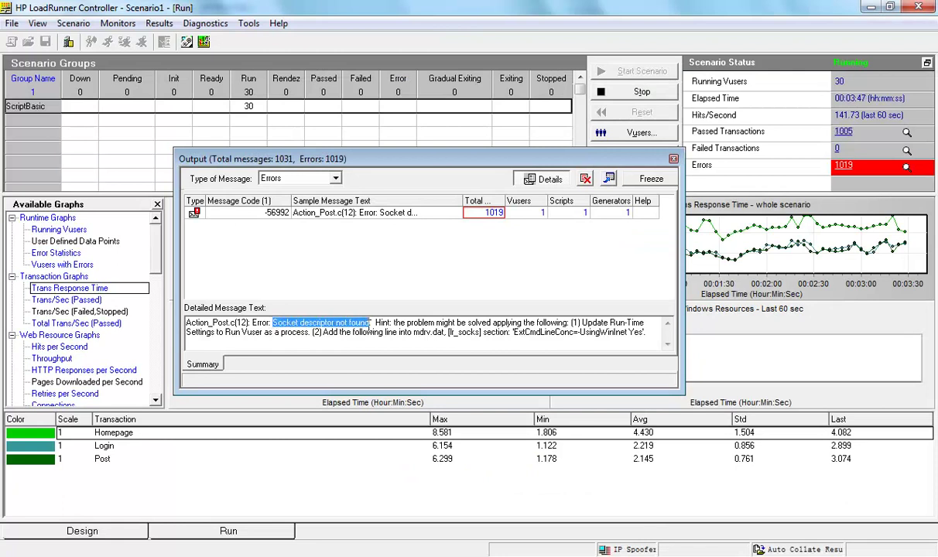
pyautogui.rightClick(343, 319)
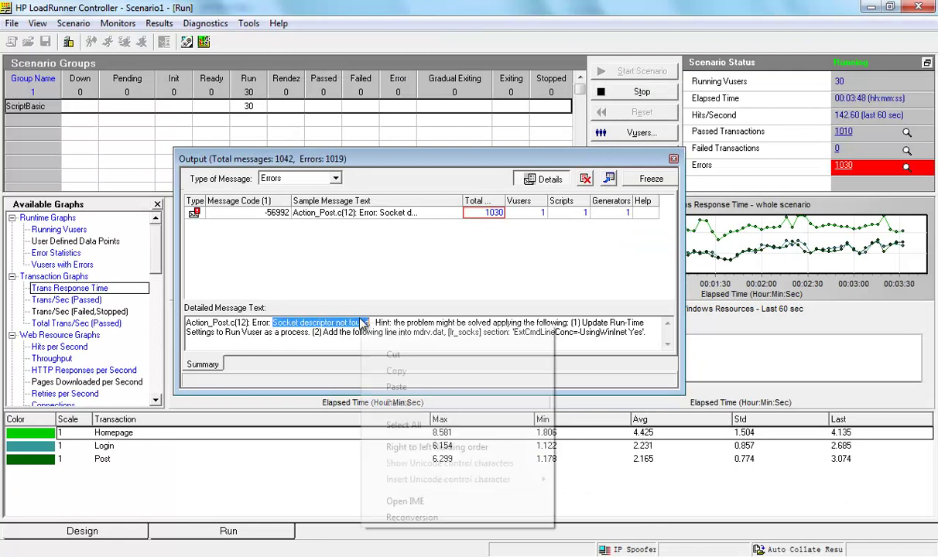
pyautogui.click(370, 369)
# Step: Switch to the browser and search Baidu for "Socket descriptor not found"
pyautogui.hotkey('alt', 'Tab')
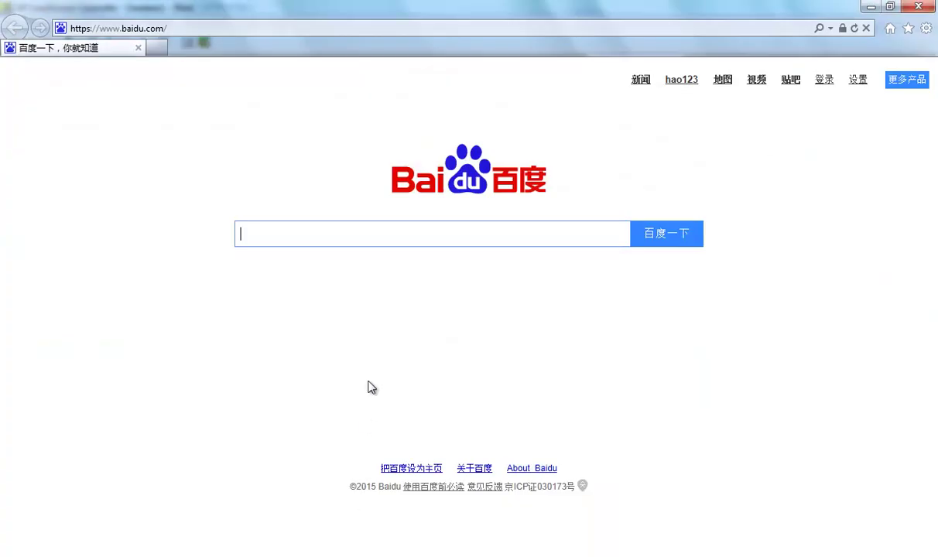
pyautogui.hotkey('ctrl', 'v')
pyautogui.click(654, 232)
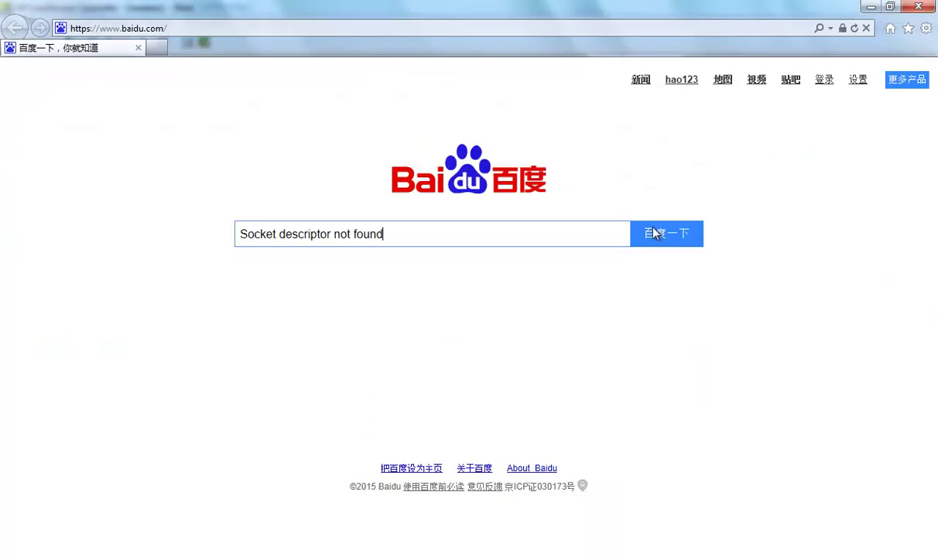
pyautogui.press('Return')
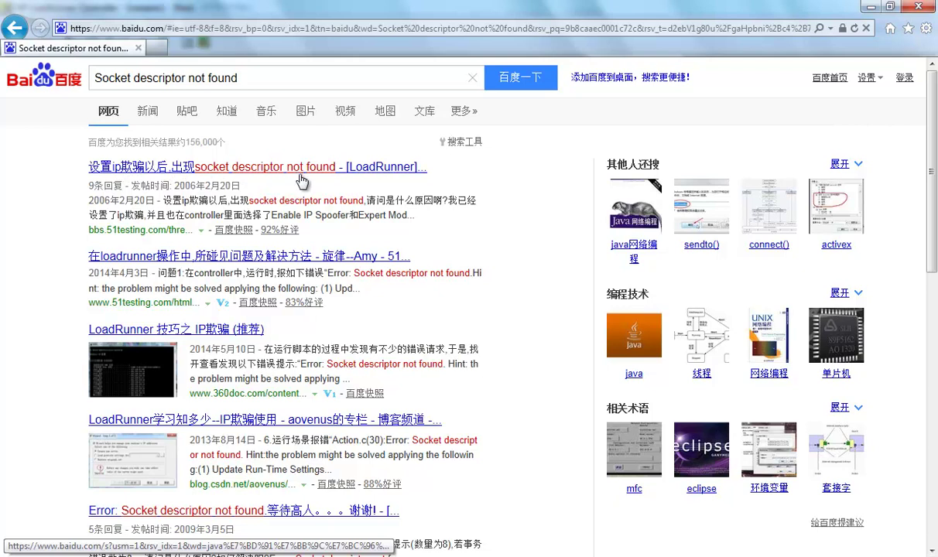
# Step: Try opening the first LoadRunner IP spoofing result, close its tab, and look through the Baidu results
pyautogui.click(175, 198)
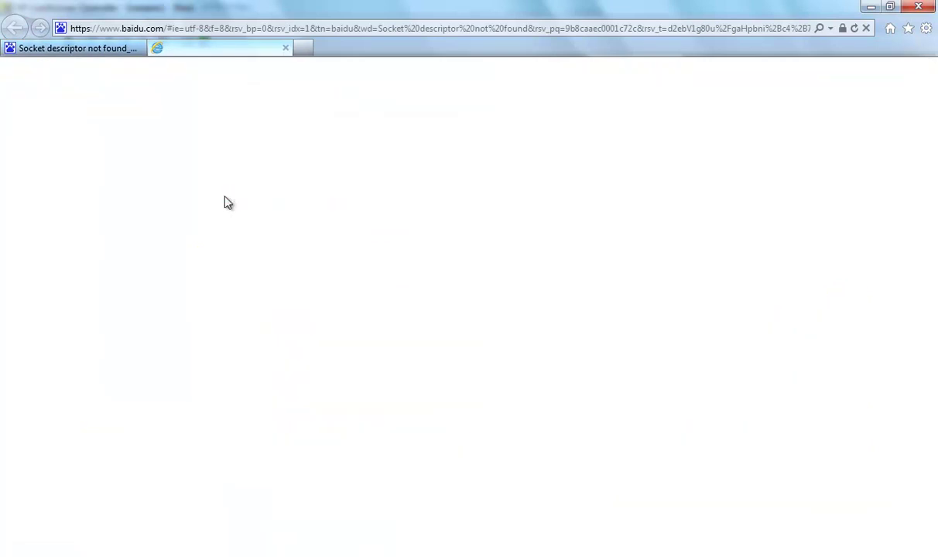
pyautogui.click(286, 49)
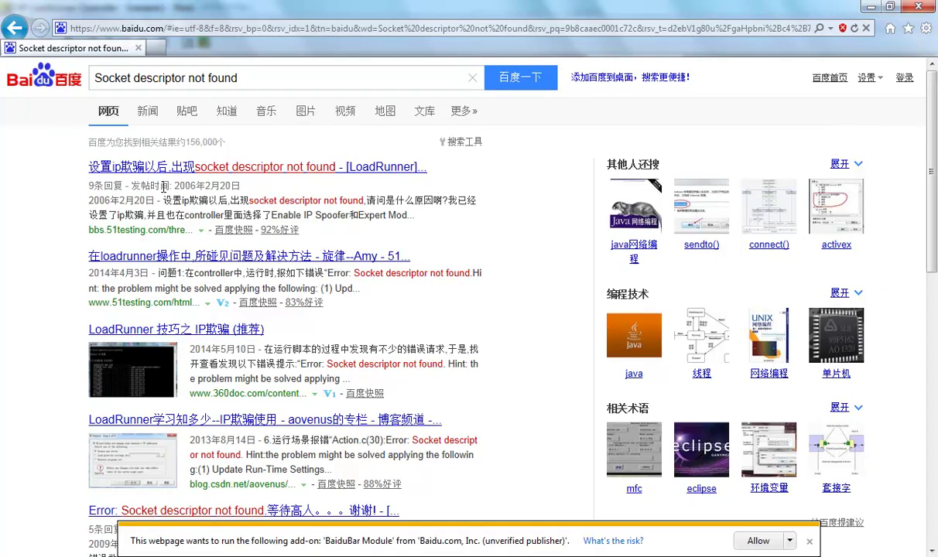
pyautogui.scroll(-1, 281, 332)
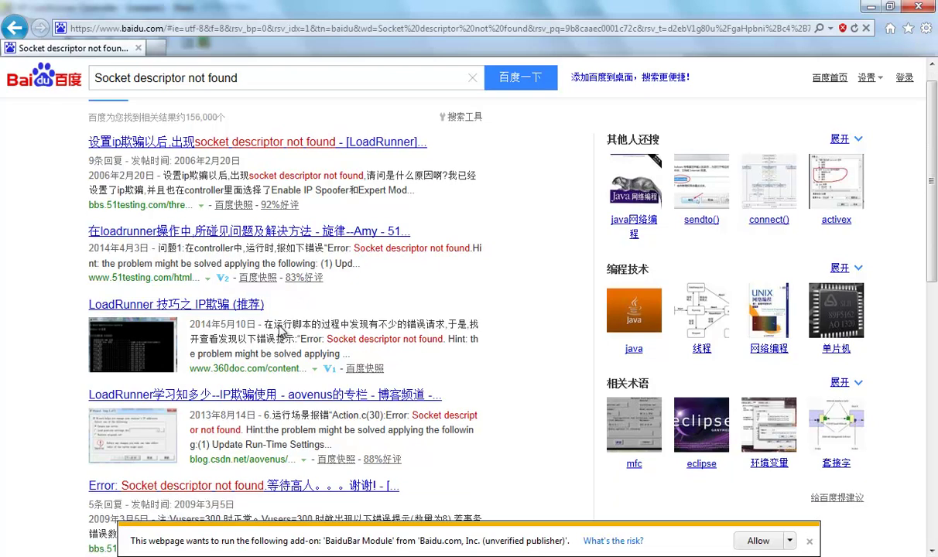
pyautogui.scroll(-1, 282, 337)
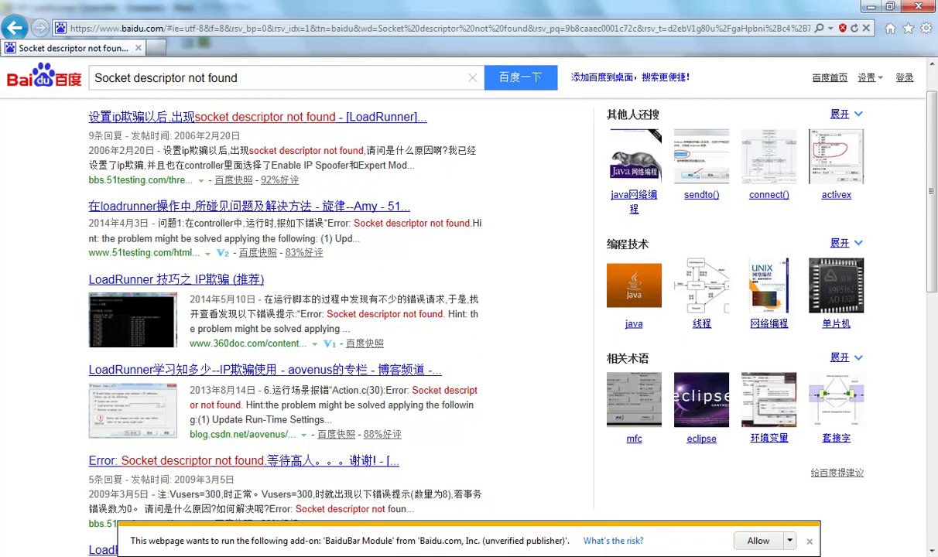
# Step: Switch back to LoadRunner Controller and stop the running scenario
pyautogui.hotkey('alt', 'Tab')
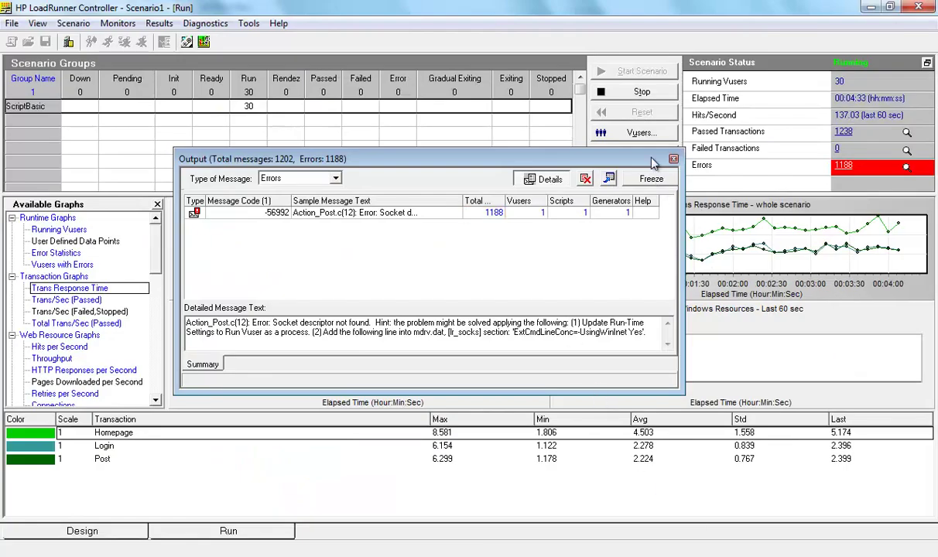
pyautogui.click(647, 95)
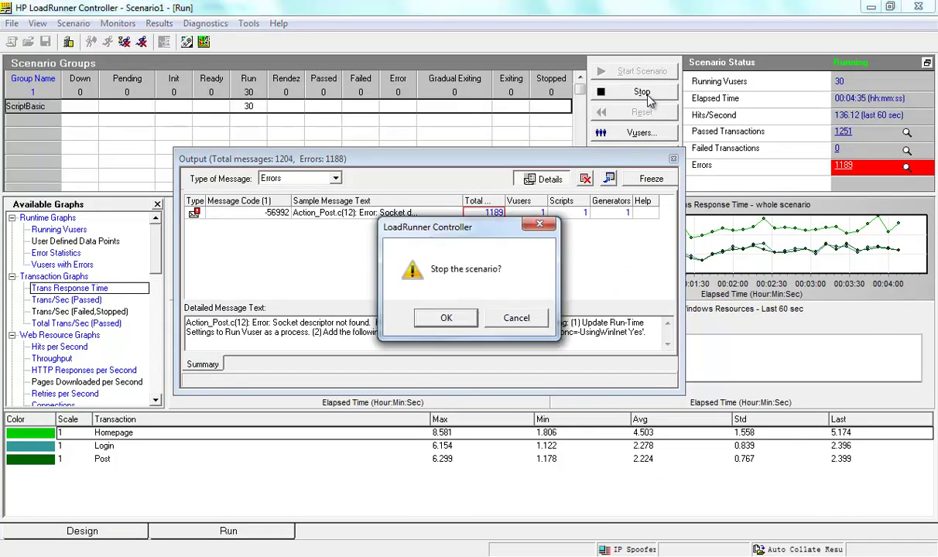
pyautogui.click(447, 318)
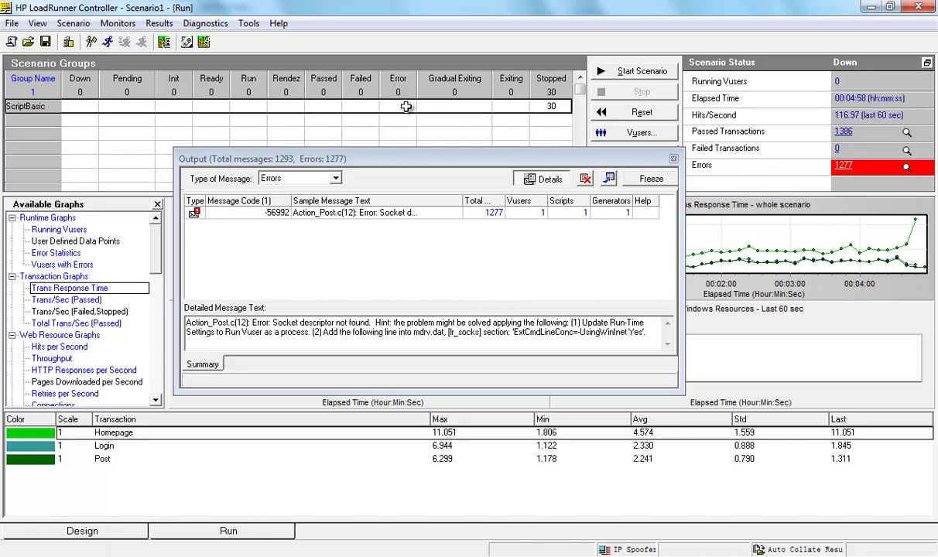
# Step: Switch to Virtual User Generator and compare the host names in the Homepage and Login request URLs of the ScriptBasic script
pyautogui.click(244, 160)
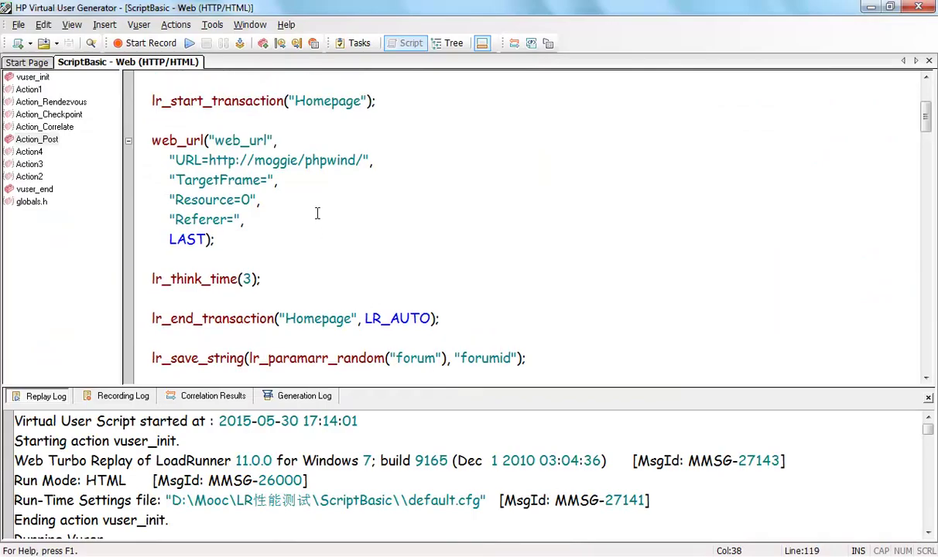
pyautogui.scroll(3, 317, 211)
pyautogui.scroll(1, 318, 213)
pyautogui.scroll(-2, 318, 213)
pyautogui.doubleClick(276, 241)
pyautogui.scroll(-6, 286, 232)
pyautogui.doubleClick(298, 240)
pyautogui.scroll(-2, 314, 243)
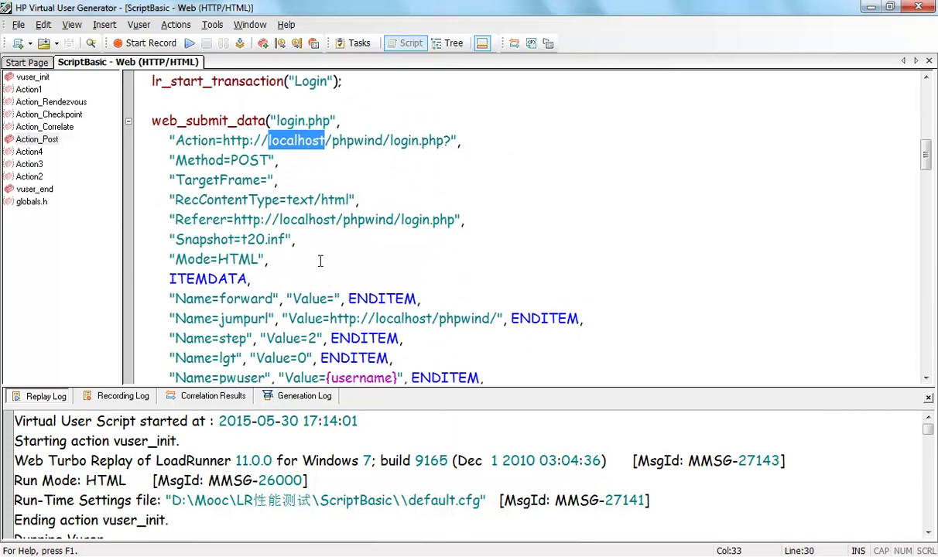
pyautogui.scroll(6, 320, 261)
pyautogui.scroll(1, 320, 261)
pyautogui.doubleClick(276, 140)
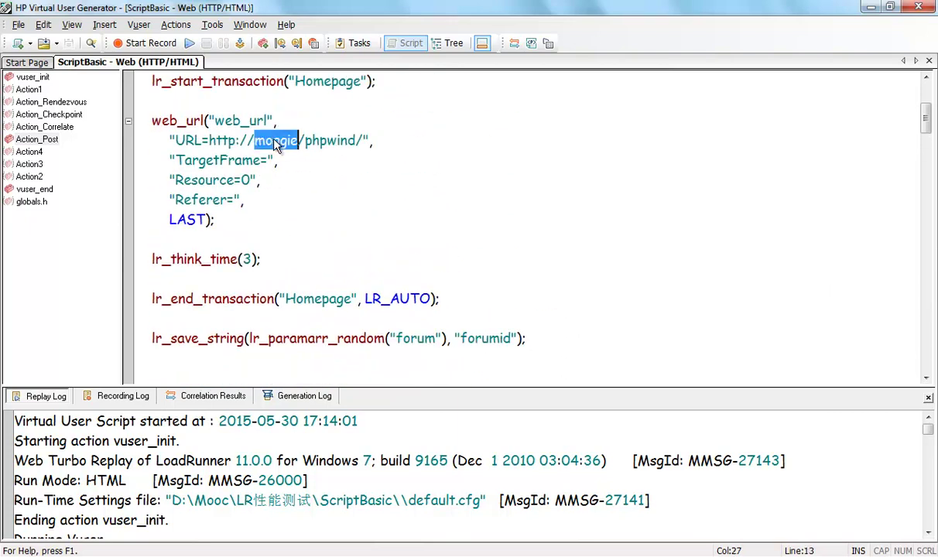
pyautogui.scroll(-4, 281, 188)
pyautogui.doubleClick(294, 220)
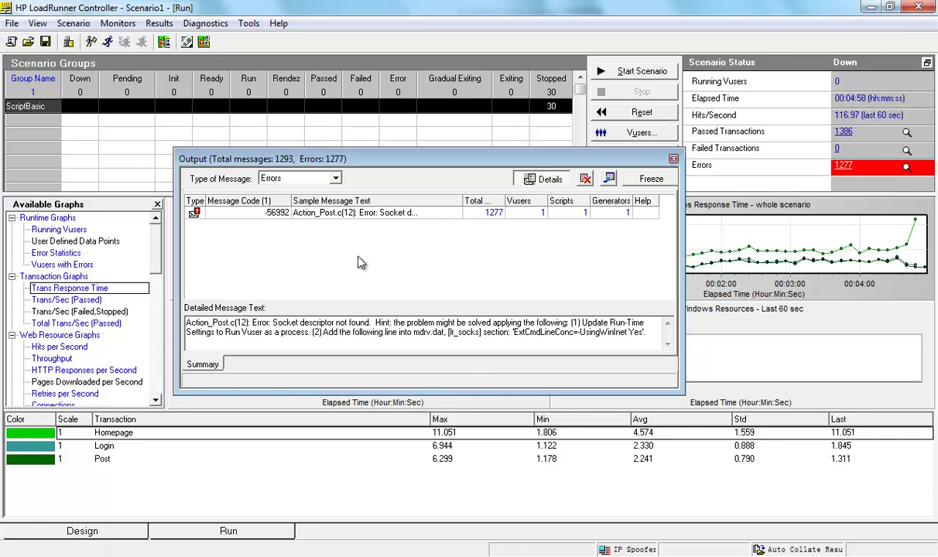
# Step: Return to LoadRunner Controller, close the error output, and check the scenario's Enable IP Spoofer option
pyautogui.click(674, 159)
pyautogui.click(72, 24)
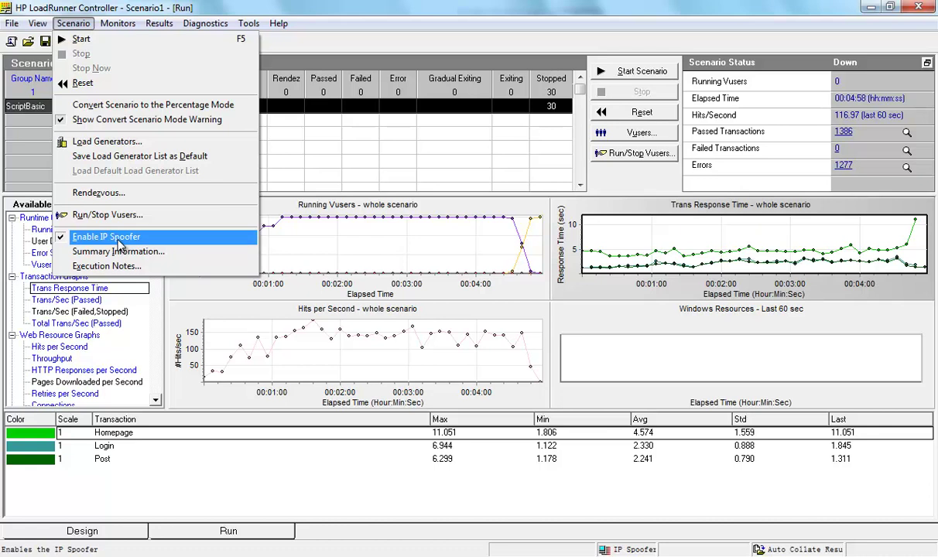
# Step: Open the Windows Network and Sharing Center and display the list of network adapters
pyautogui.press('super')
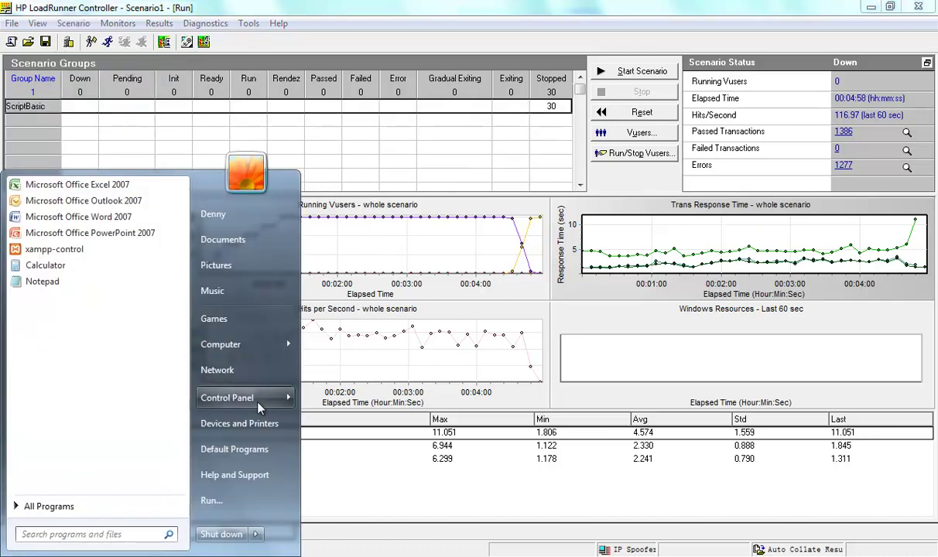
pyautogui.click(240, 370)
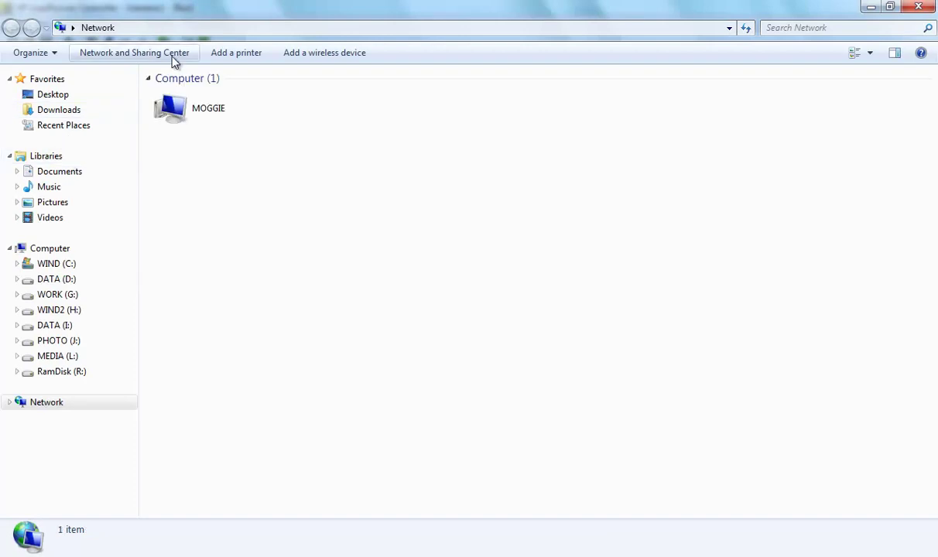
pyautogui.click(172, 56)
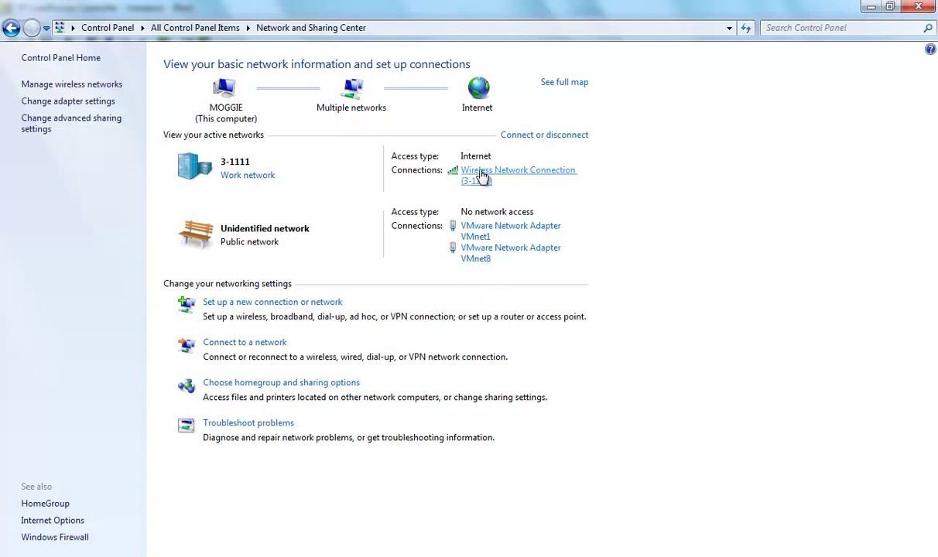
pyautogui.click(67, 101)
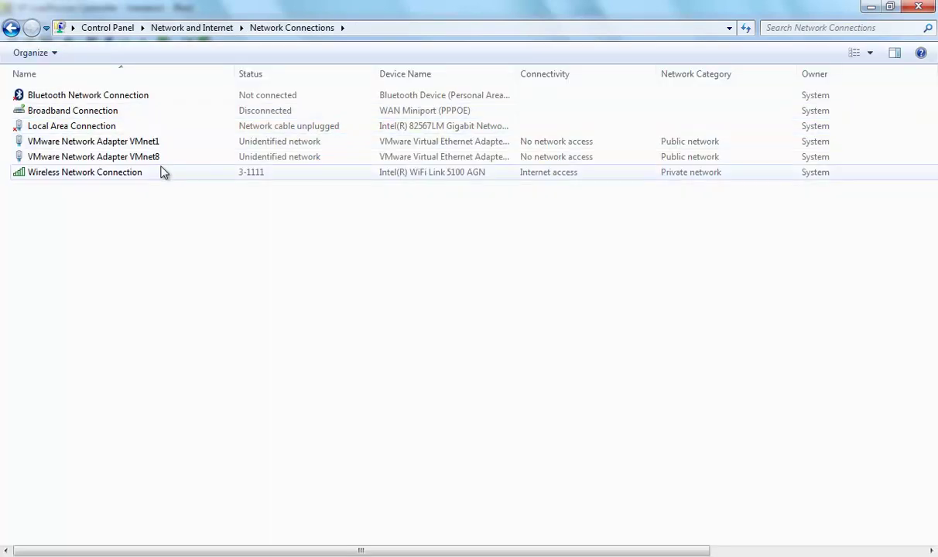
pyautogui.click(73, 128)
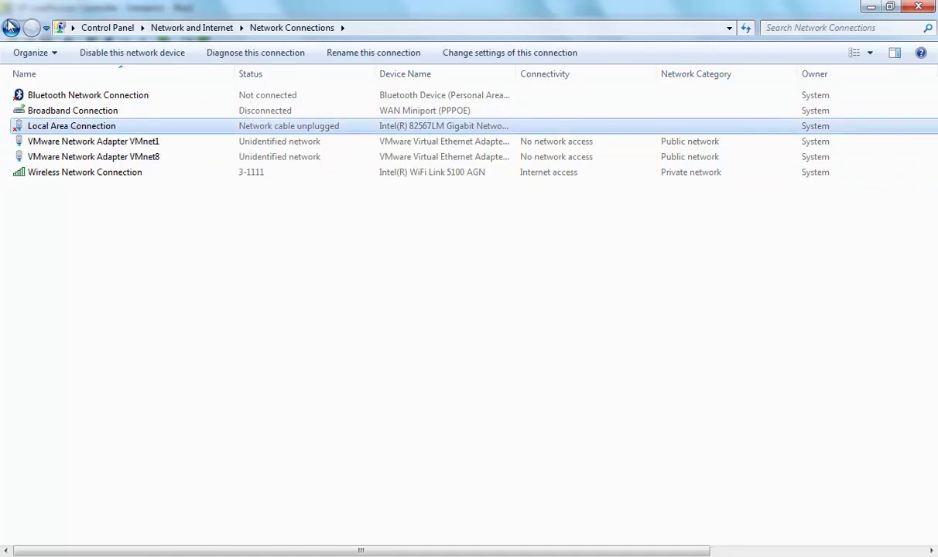
pyautogui.click(11, 28)
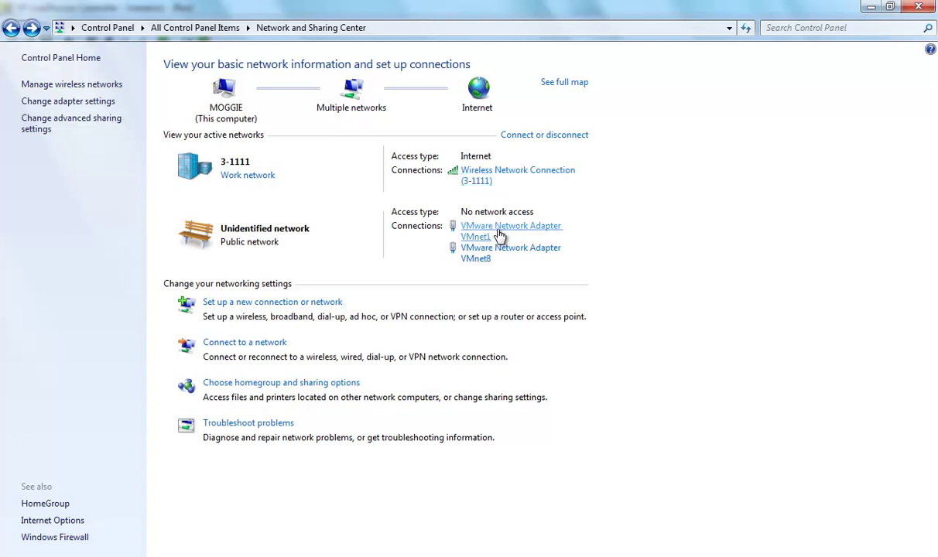
pyautogui.click(62, 103)
# Step: Open the advanced TCP/IPv4 settings of Local Area Connection and look through its configured IP addresses
pyautogui.click(76, 131)
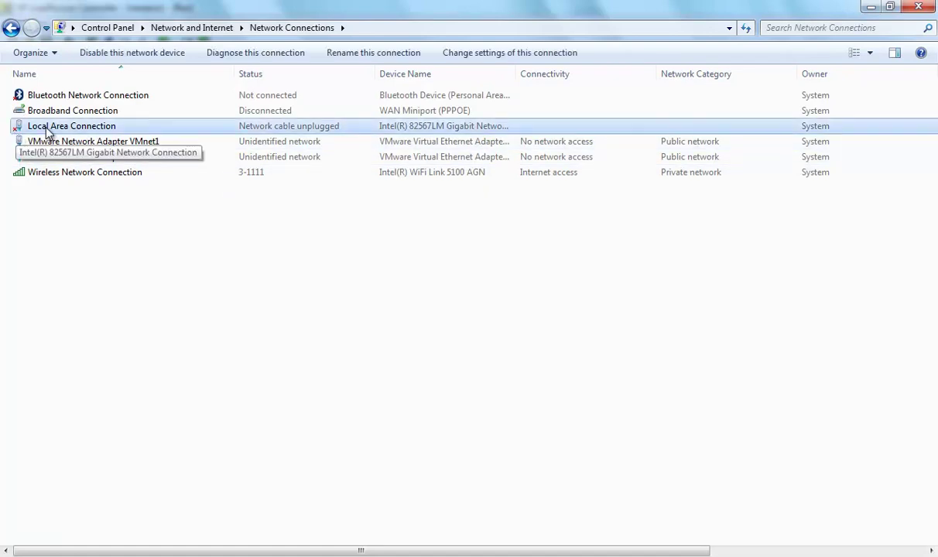
pyautogui.rightClick(46, 129)
pyautogui.click(108, 267)
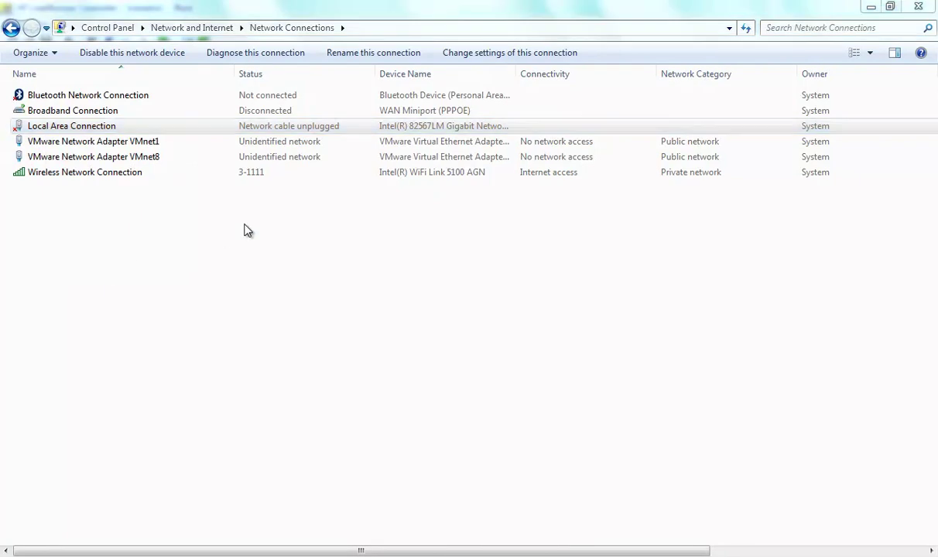
pyautogui.doubleClick(147, 245)
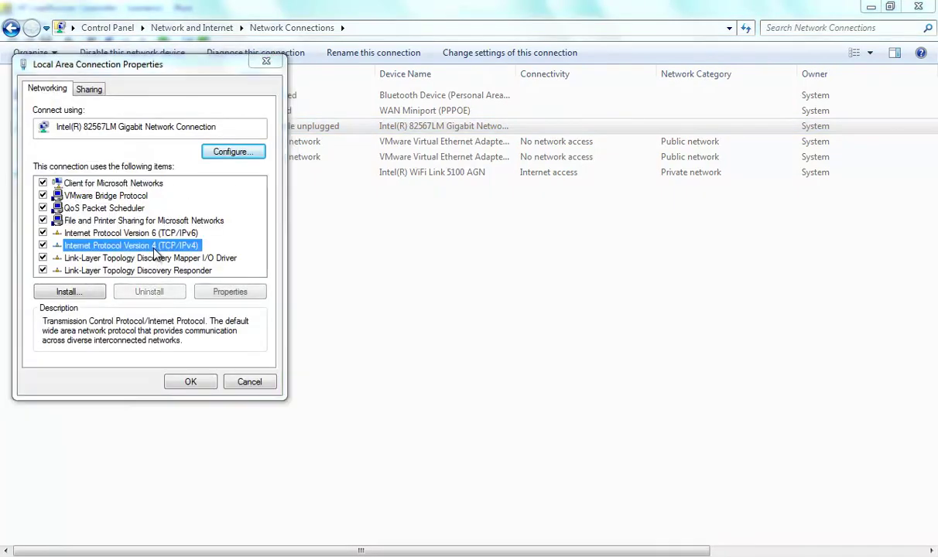
pyautogui.click(288, 396)
pyautogui.click(312, 218)
pyautogui.click(313, 218)
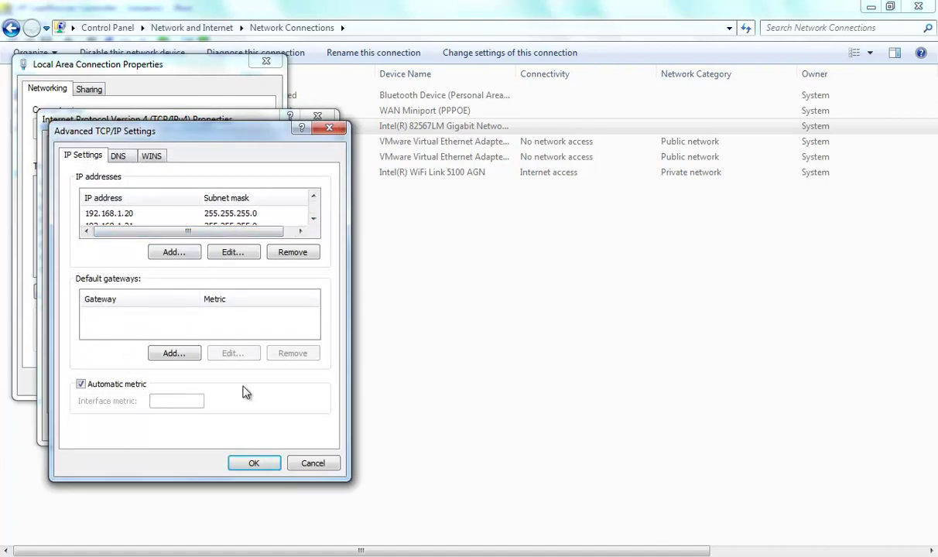
# Step: Close the Local Area Connection settings without changes and switch back to LoadRunner Controller
pyautogui.click(313, 462)
pyautogui.click(304, 428)
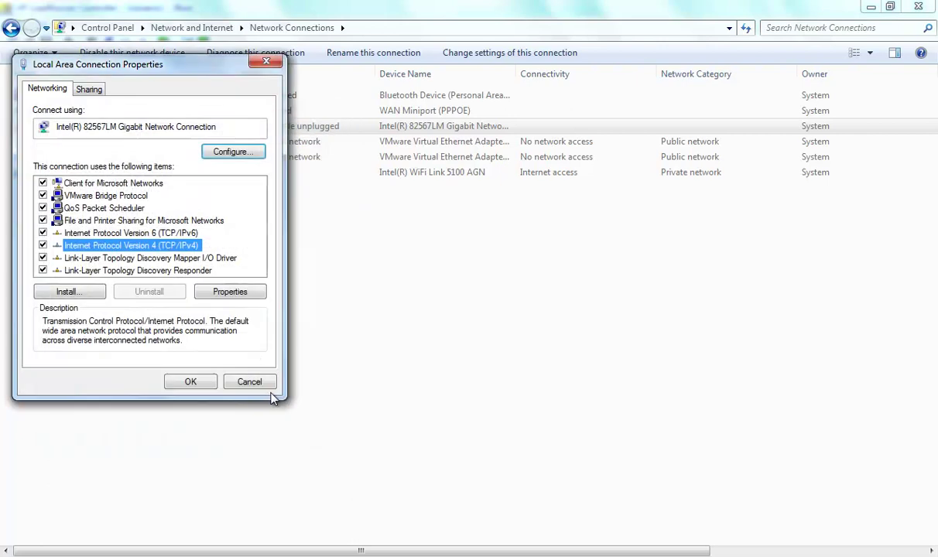
pyautogui.click(248, 382)
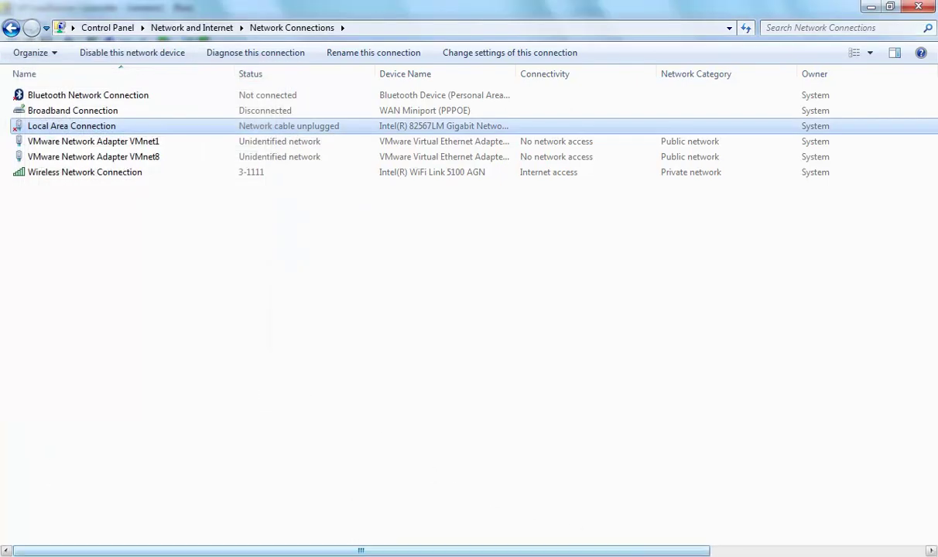
pyautogui.hotkey('alt', 'Tab')
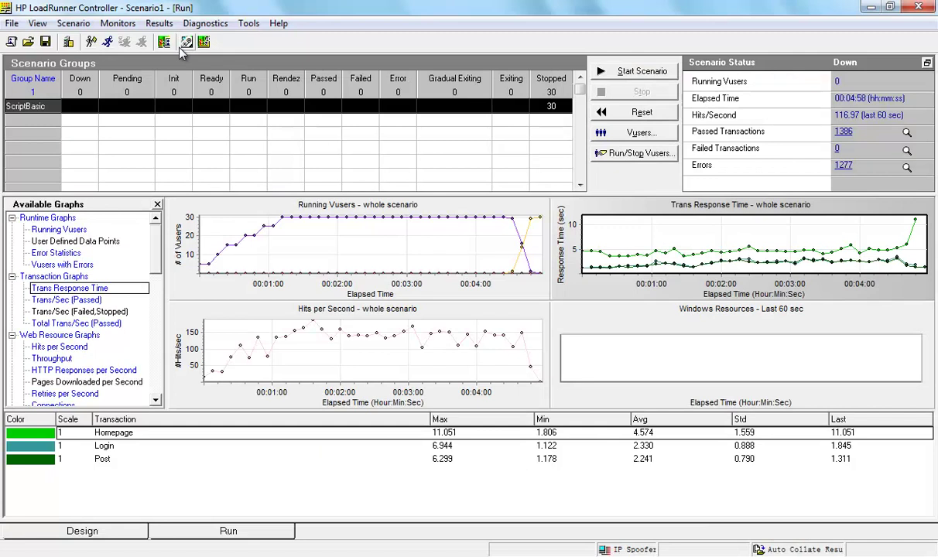
# Step: Disable the IP Spoofer for the scenario and check that its option is cleared
pyautogui.click(73, 23)
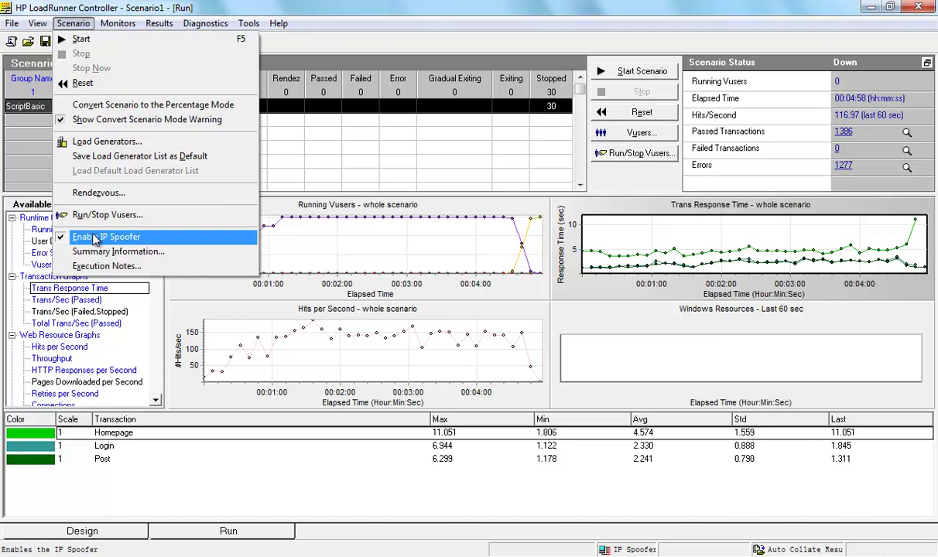
pyautogui.click(95, 238)
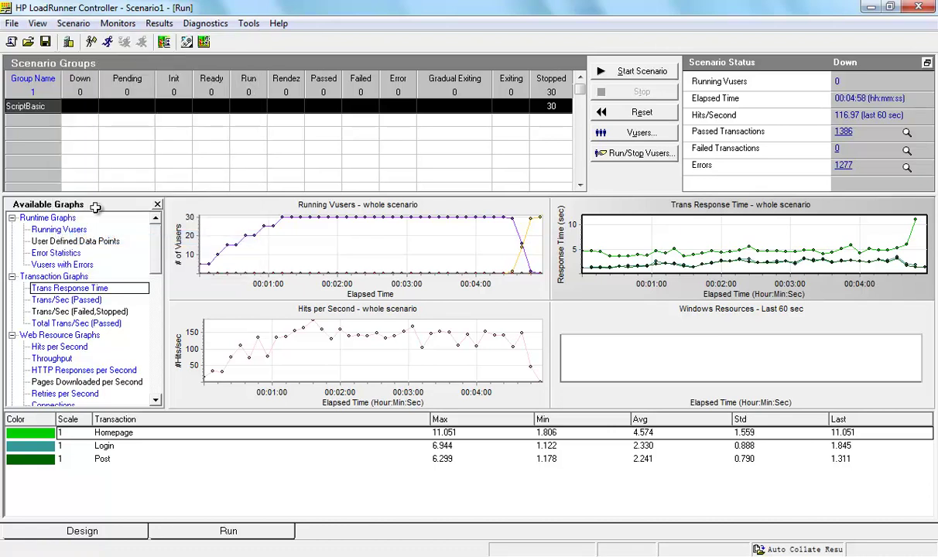
pyautogui.click(73, 23)
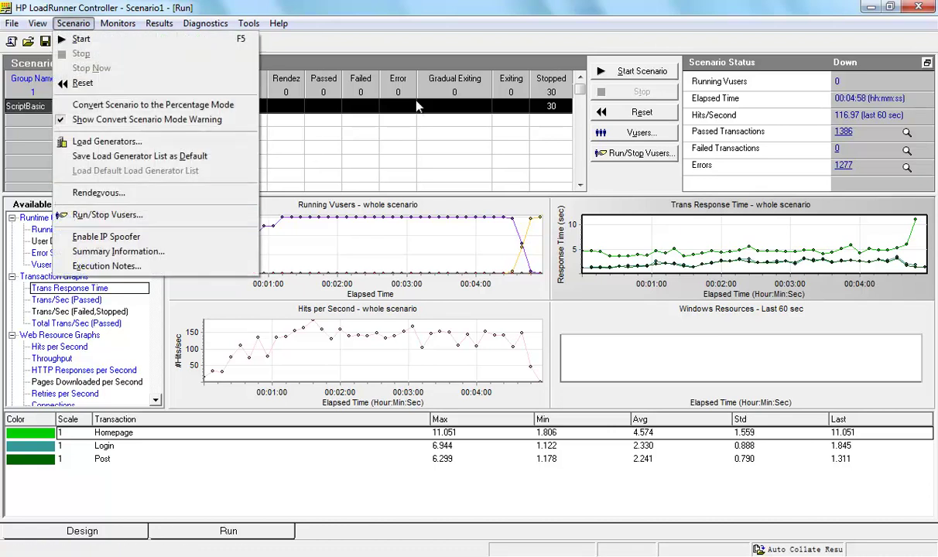
pyautogui.click(485, 23)
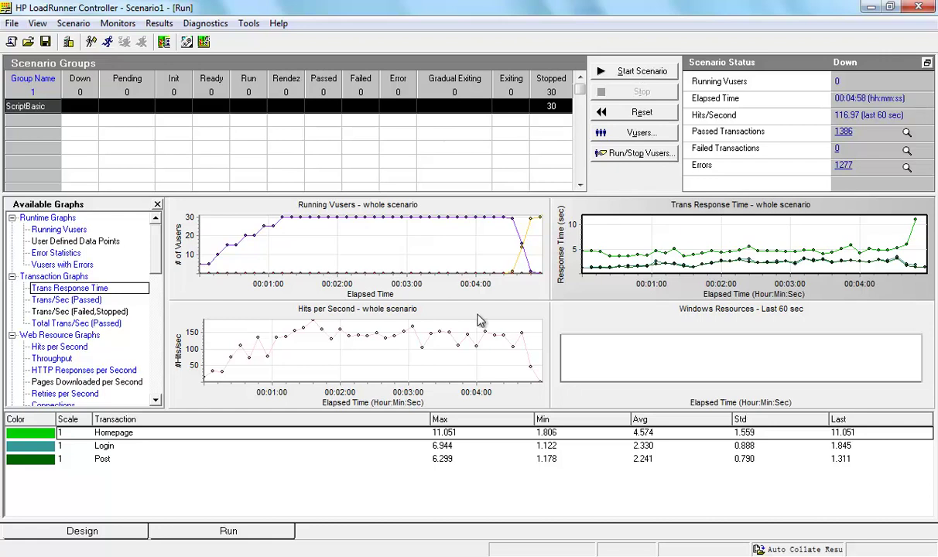
# Step: Add localhost with the Windows Vista platform as a monitored server machine for the Windows Resources graph
pyautogui.click(615, 345)
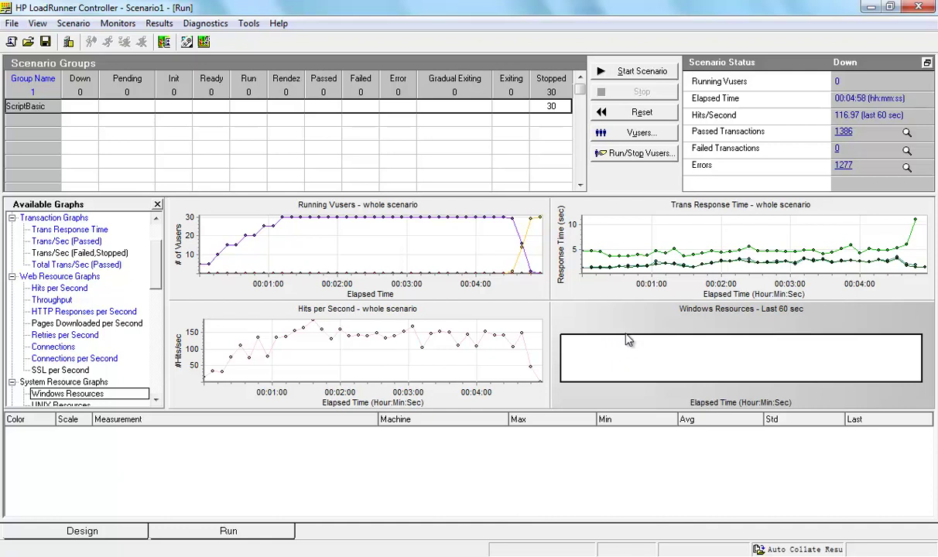
pyautogui.rightClick(628, 340)
pyautogui.click(684, 465)
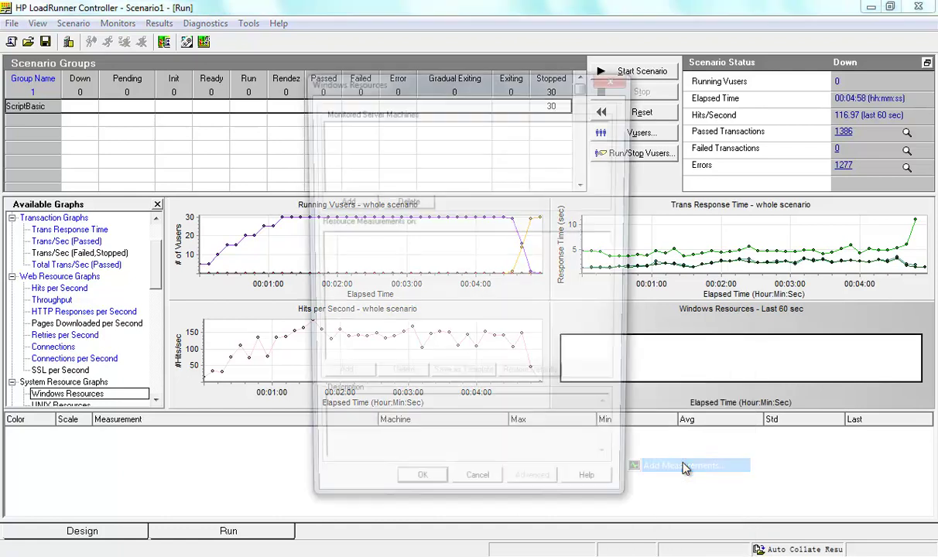
pyautogui.click(345, 201)
pyautogui.write('localhost')
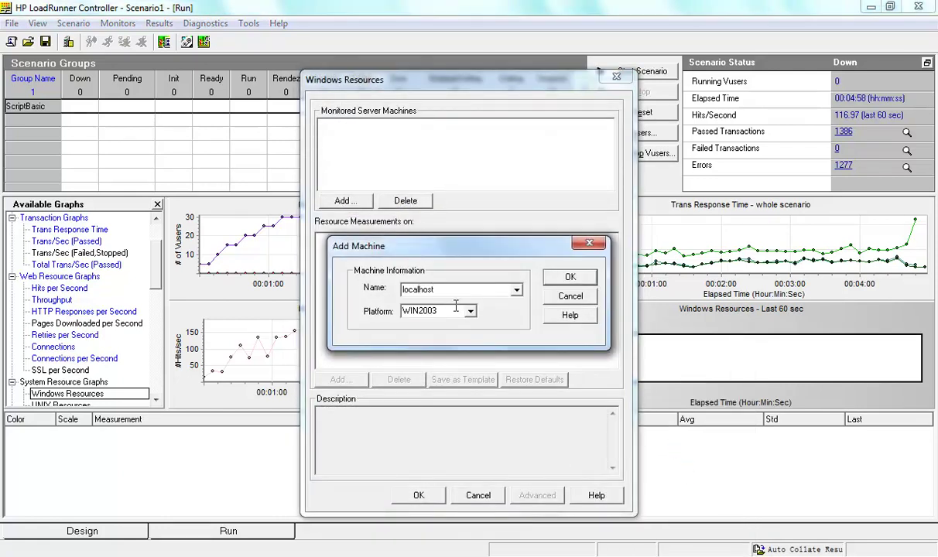
pyautogui.click(470, 311)
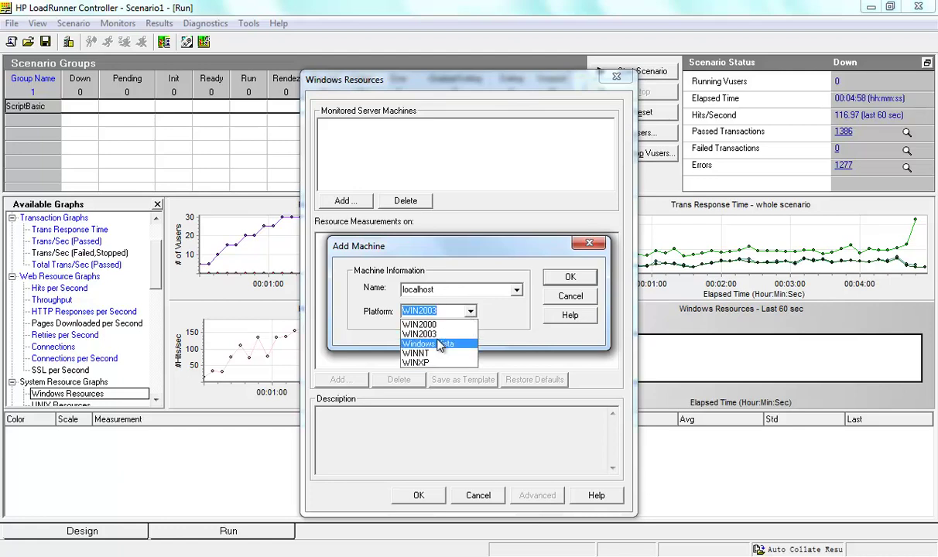
pyautogui.click(438, 345)
pyautogui.click(563, 277)
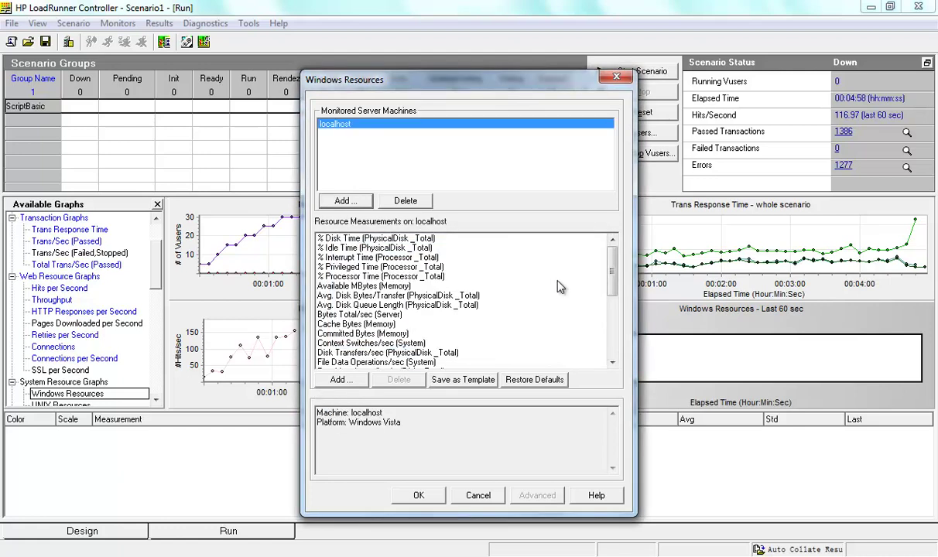
# Step: Delete the % Idle Time, % Interrupt Time and % Privileged Time measurements from localhost's resource measurements
pyautogui.scroll(-4, 396, 268)
pyautogui.scroll(-2, 396, 269)
pyautogui.scroll(5, 396, 268)
pyautogui.click(341, 239)
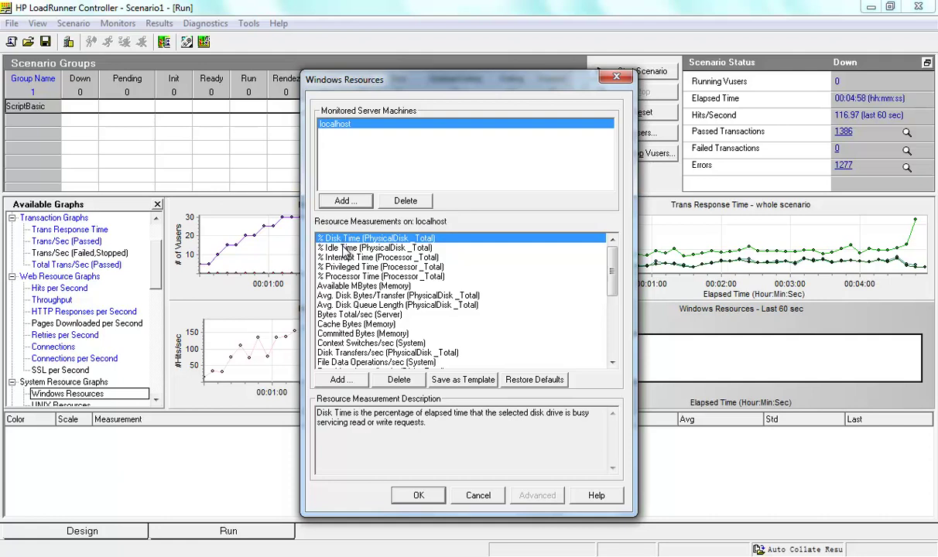
pyautogui.click(346, 248)
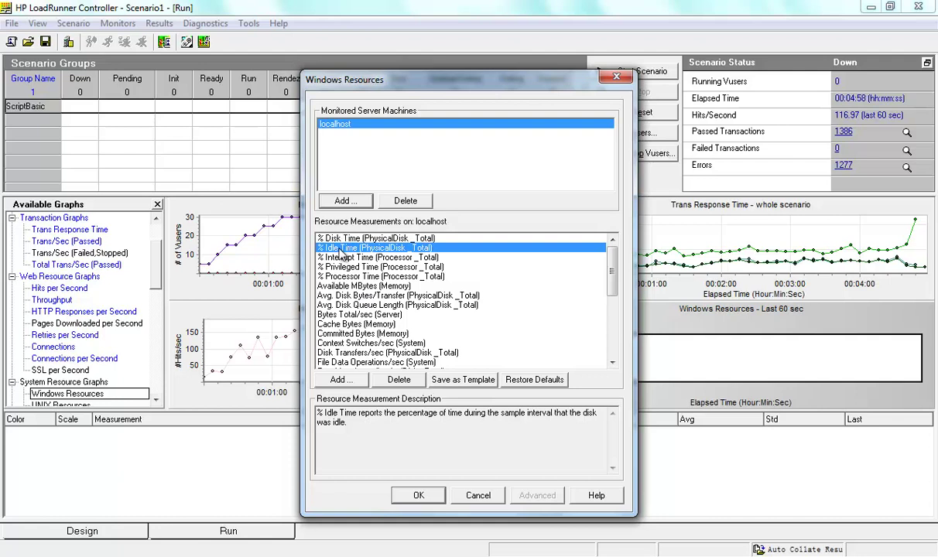
pyautogui.click(395, 379)
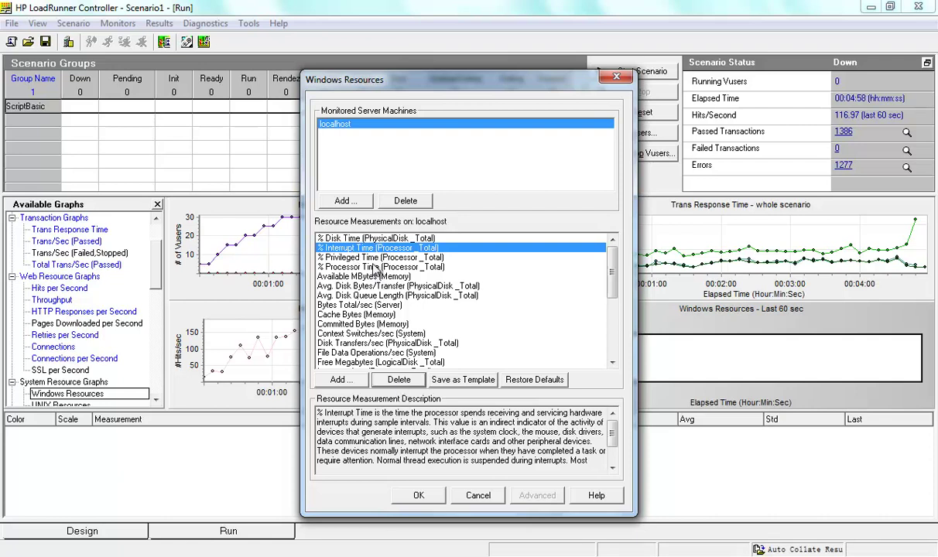
pyautogui.click(379, 382)
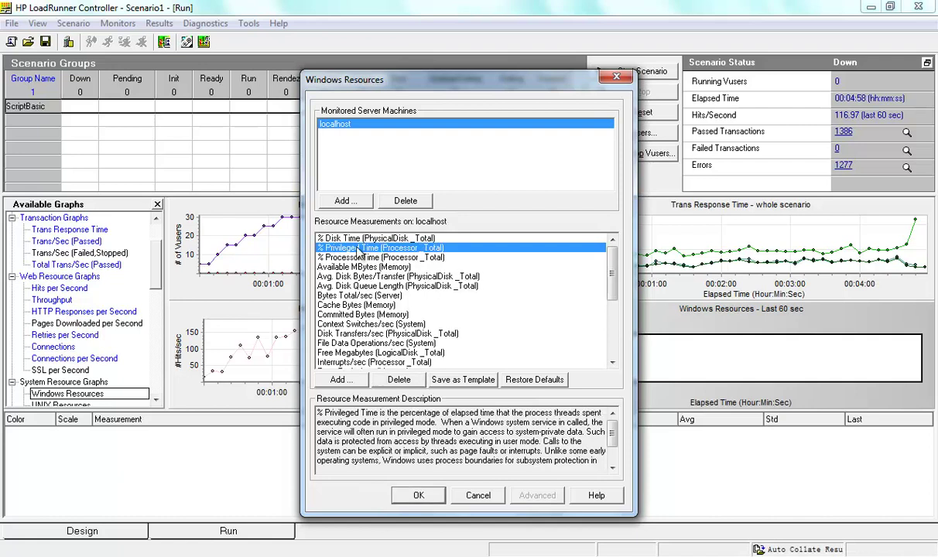
pyautogui.click(390, 379)
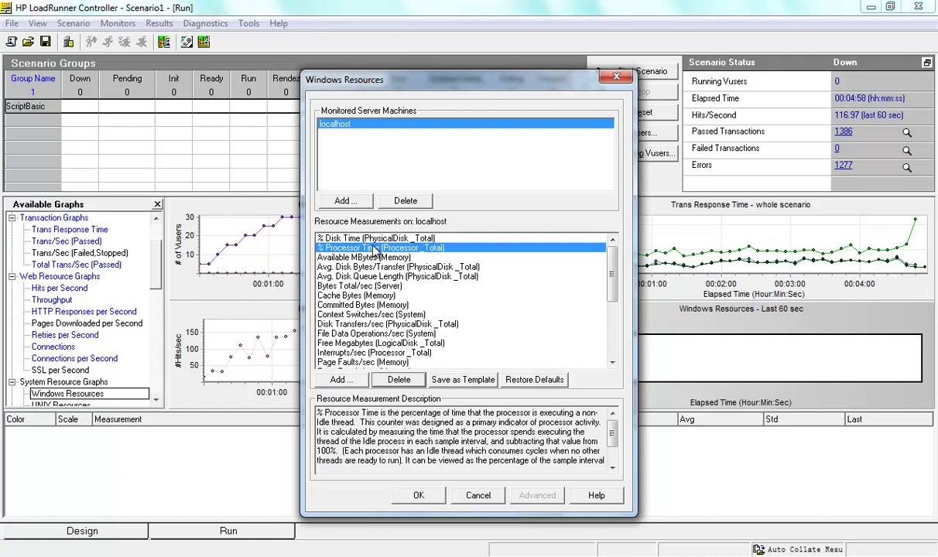
# Step: Review the Private Bytes, Processor Queue Length, % Disk Time and Available MBytes measurements and their descriptions
pyautogui.moveTo(611, 274); pyautogui.dragTo(619, 339)
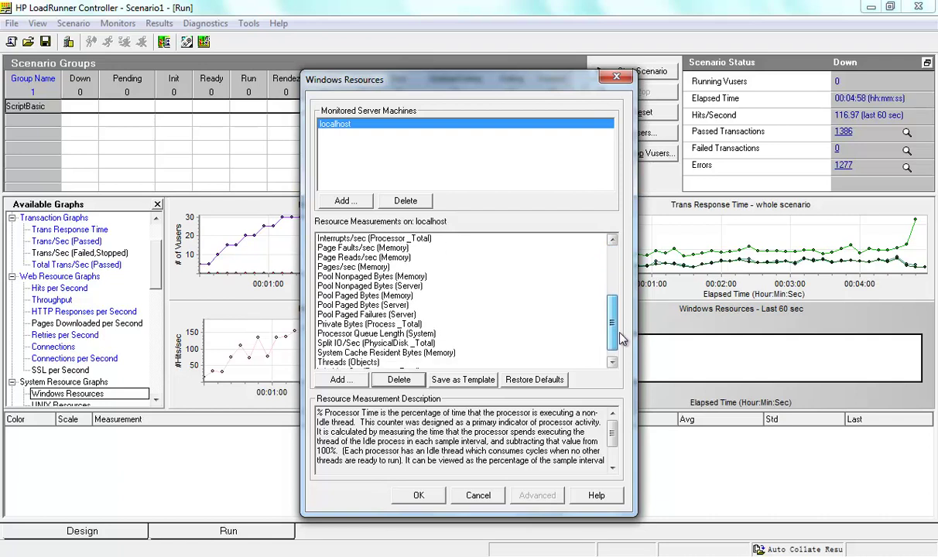
pyautogui.click(396, 325)
pyautogui.click(356, 333)
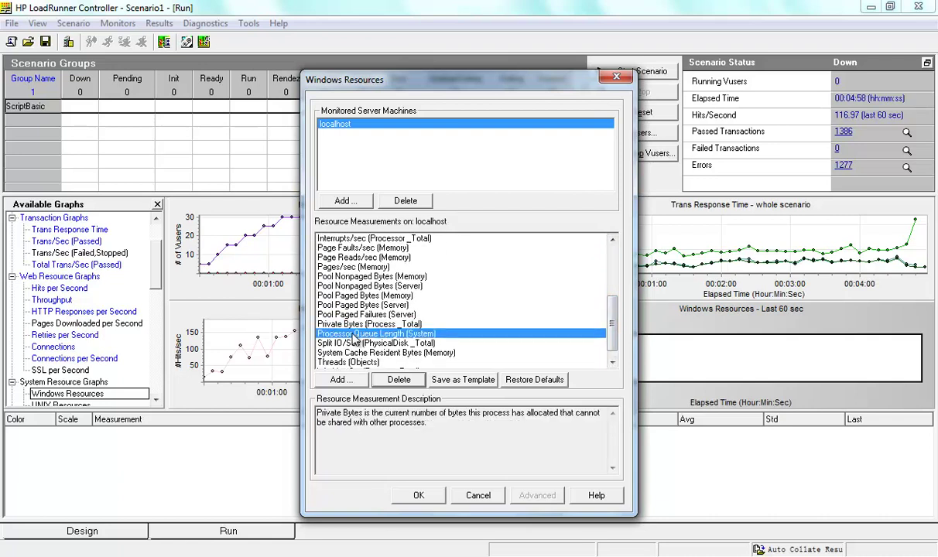
pyautogui.moveTo(619, 313); pyautogui.dragTo(577, 256)
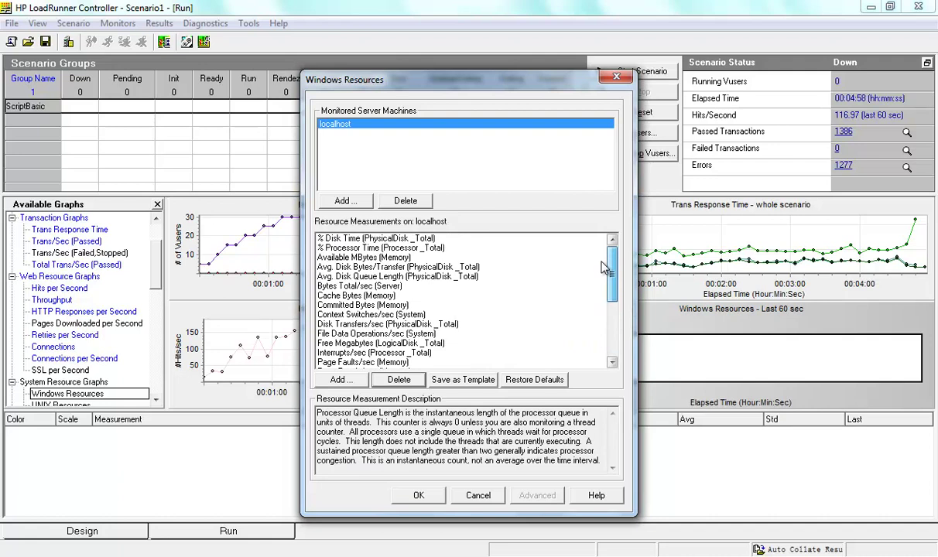
pyautogui.click(334, 238)
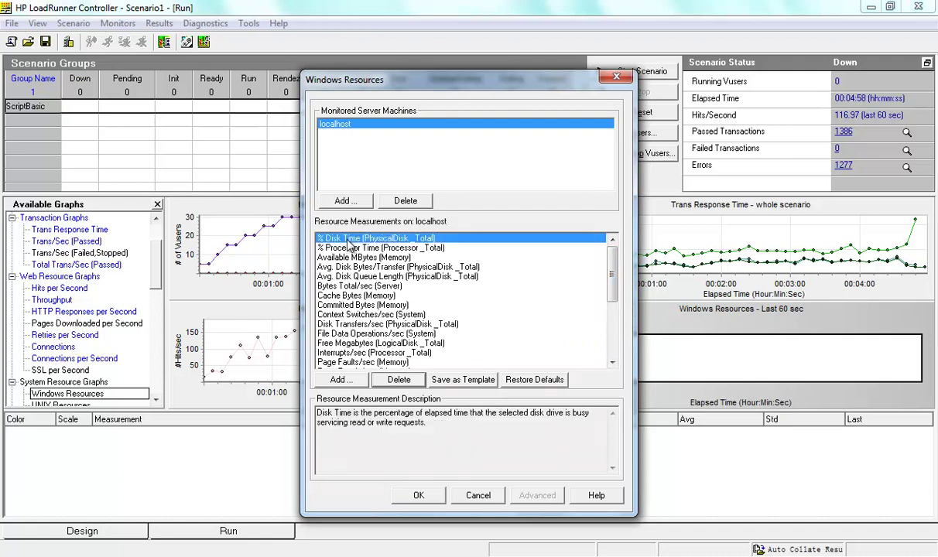
pyautogui.click(358, 258)
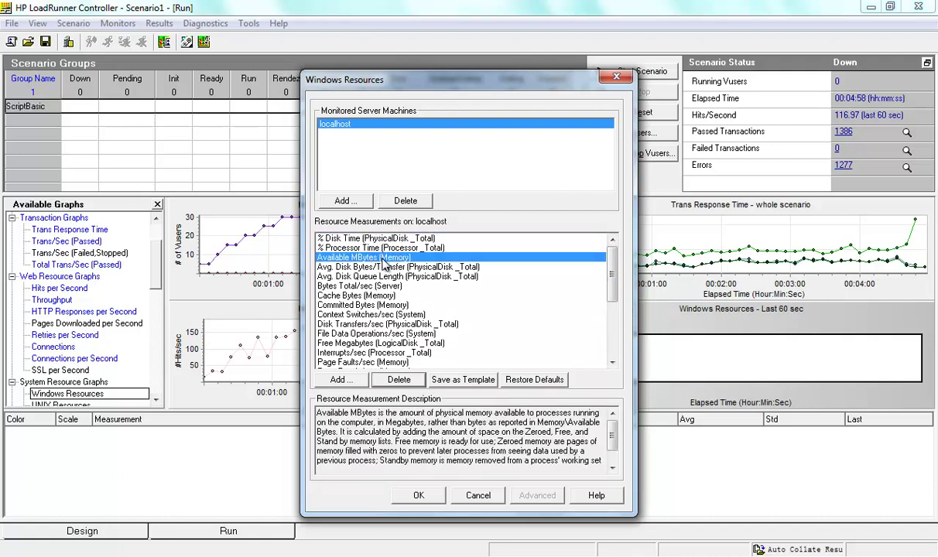
# Step: Delete all localhost measurements from Avg. Disk Bytes/Transfer (PhysicalDisk _Total) through Private Bytes (Process _Total)
pyautogui.click(386, 267)
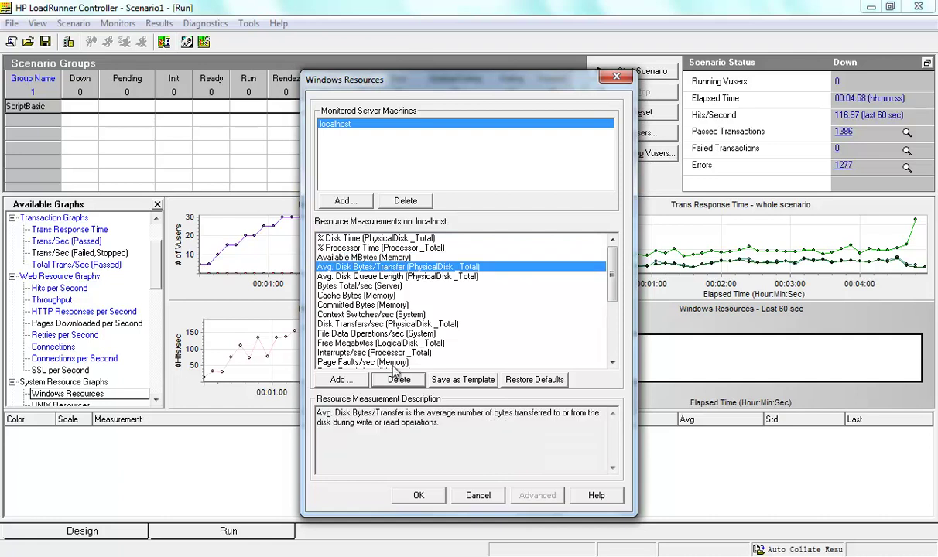
pyautogui.keyDown('shift'); pyautogui.click(360, 276); pyautogui.keyUp('shift')
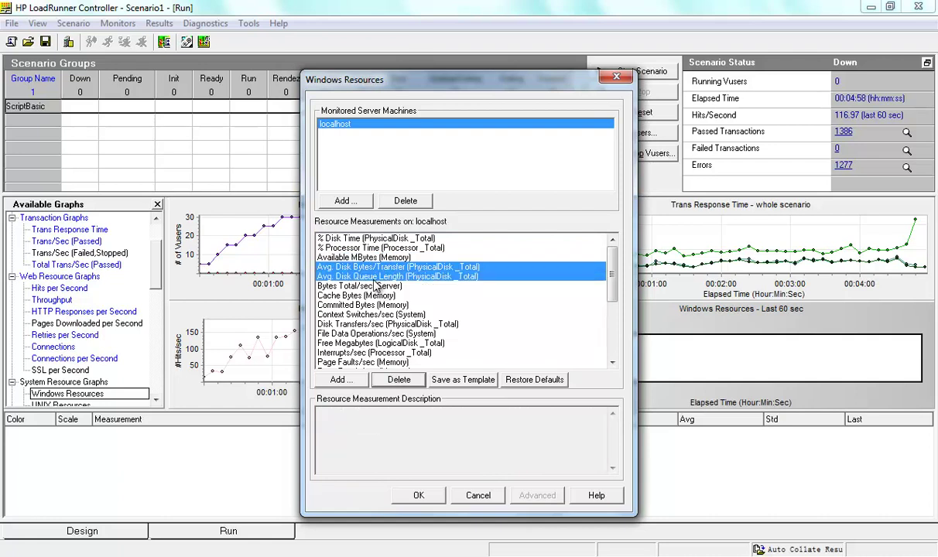
pyautogui.keyDown('shift'); pyautogui.click(368, 296); pyautogui.keyUp('shift')
pyautogui.keyDown('shift'); pyautogui.click(369, 314); pyautogui.keyUp('shift')
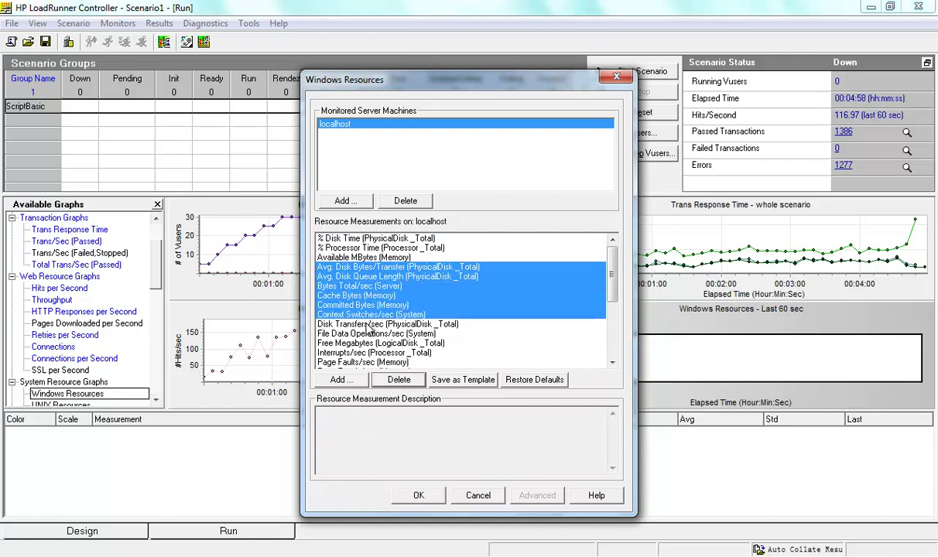
pyautogui.keyDown('shift'); pyautogui.click(369, 324); pyautogui.keyUp('shift')
pyautogui.keyDown('shift'); pyautogui.click(350, 334); pyautogui.keyUp('shift')
pyautogui.keyDown('shift'); pyautogui.click(348, 343); pyautogui.keyUp('shift')
pyautogui.keyDown('shift'); pyautogui.click(348, 352); pyautogui.keyUp('shift')
pyautogui.scroll(-4, 418, 333)
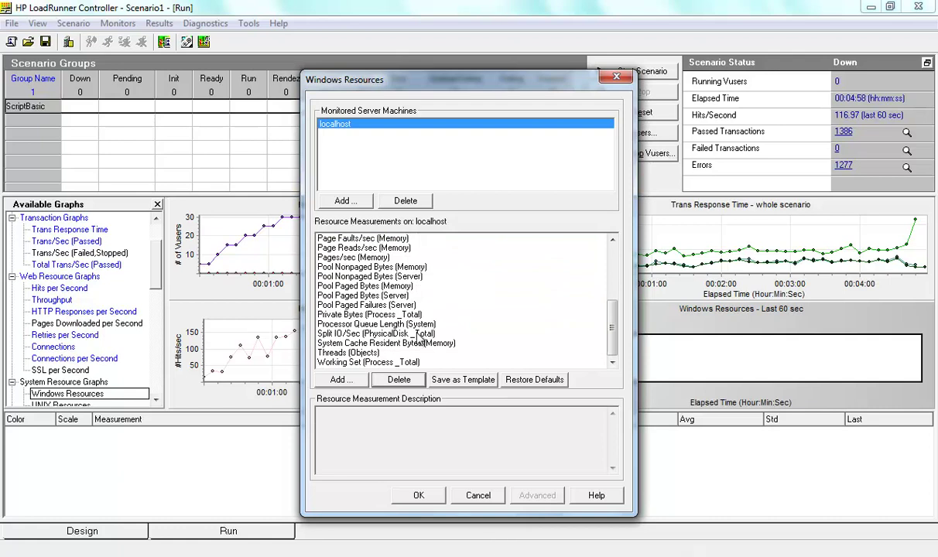
pyautogui.keyDown('shift'); pyautogui.click(348, 314); pyautogui.keyUp('shift')
pyautogui.click(398, 379)
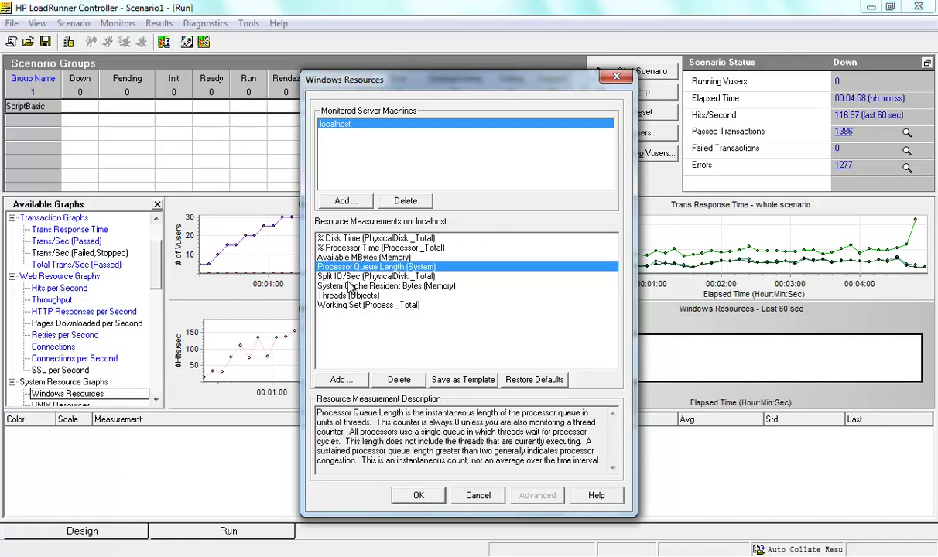
# Step: Delete the measurements from Split IO/Sec through Working Set, and review the kept % Disk Time and Available MBytes measurements
pyautogui.click(344, 276)
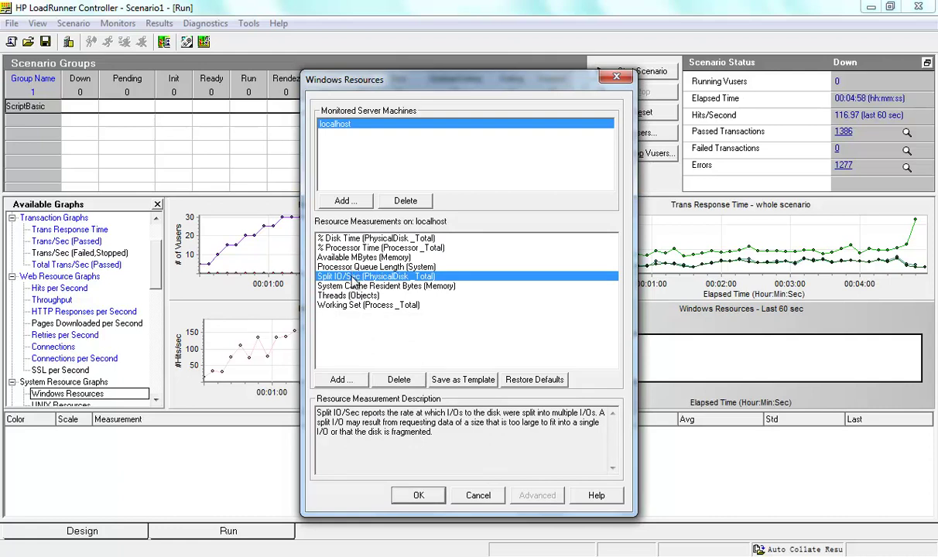
pyautogui.keyDown('shift'); pyautogui.click(344, 305); pyautogui.keyUp('shift')
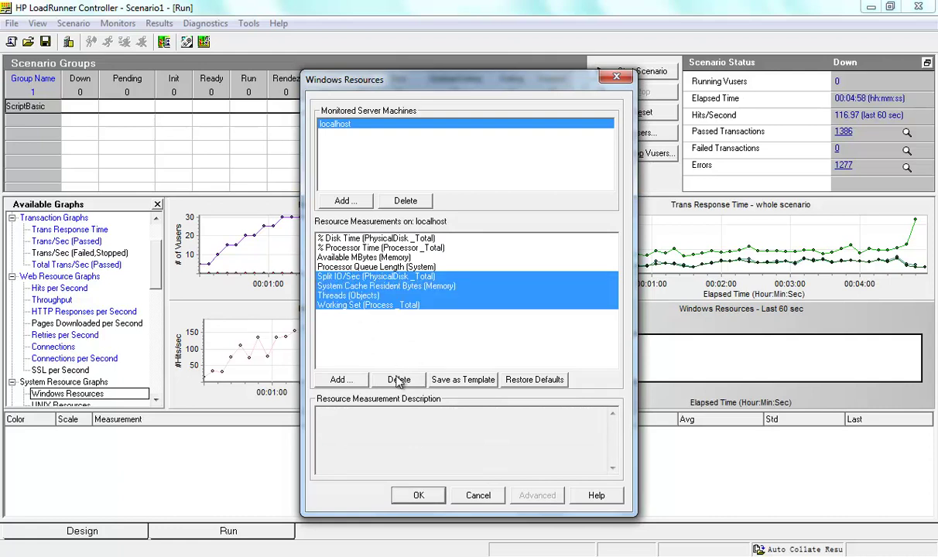
pyautogui.click(398, 379)
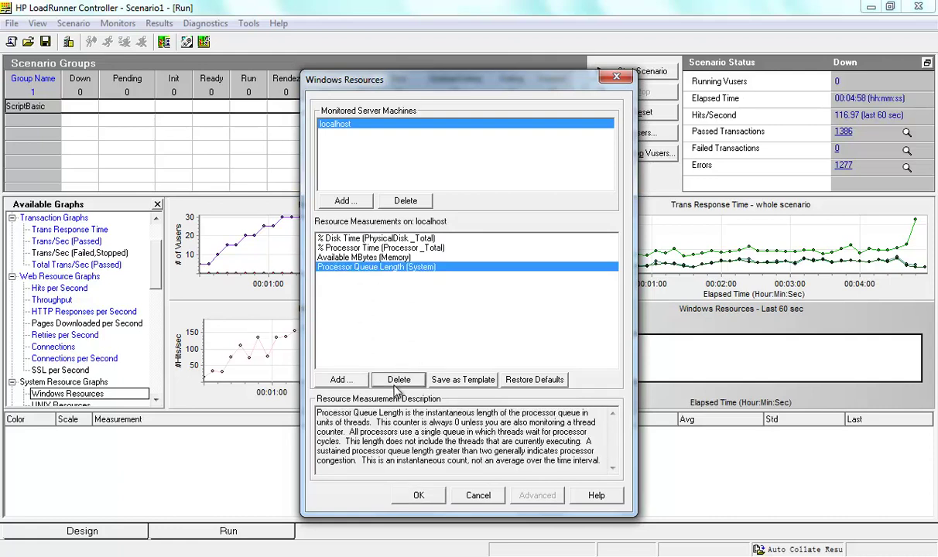
pyautogui.click(348, 258)
pyautogui.click(334, 237)
pyautogui.click(344, 257)
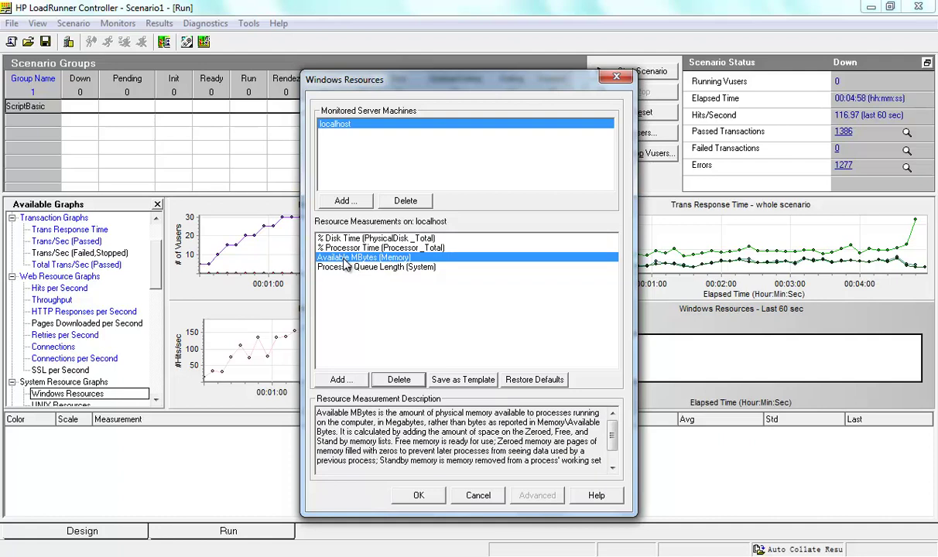
# Step: Start adding a resource measurement for localhost and choose Network Interface as the object
pyautogui.click(338, 378)
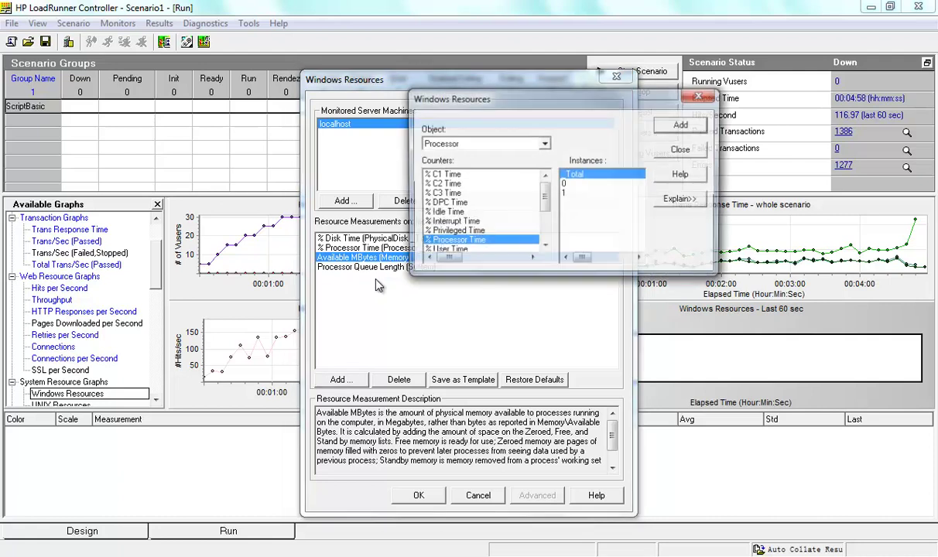
pyautogui.click(544, 144)
pyautogui.scroll(-5, 546, 188)
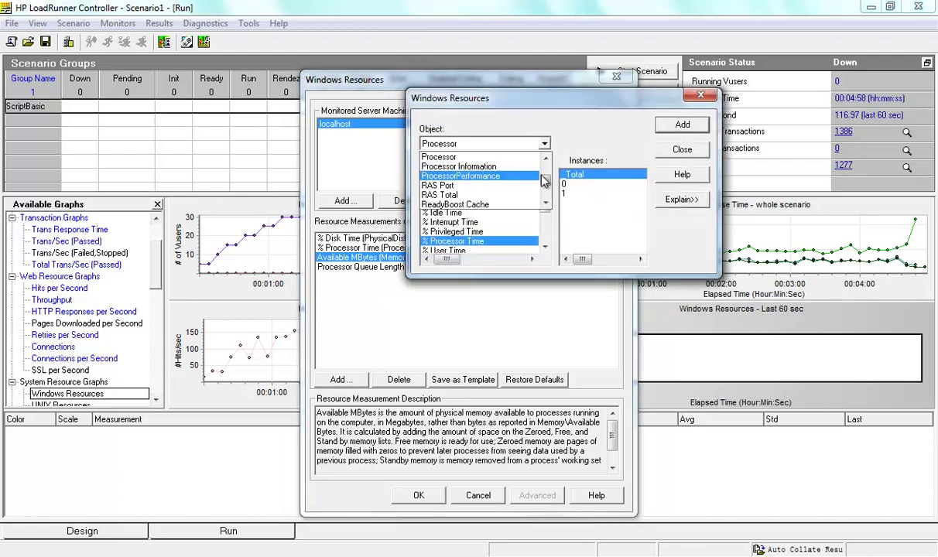
pyautogui.scroll(-10, 546, 188)
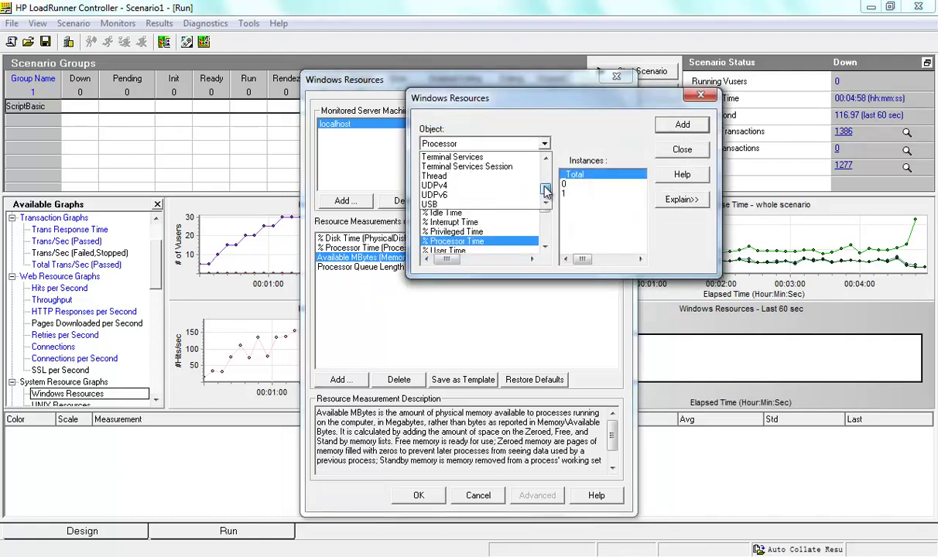
pyautogui.scroll(10, 546, 188)
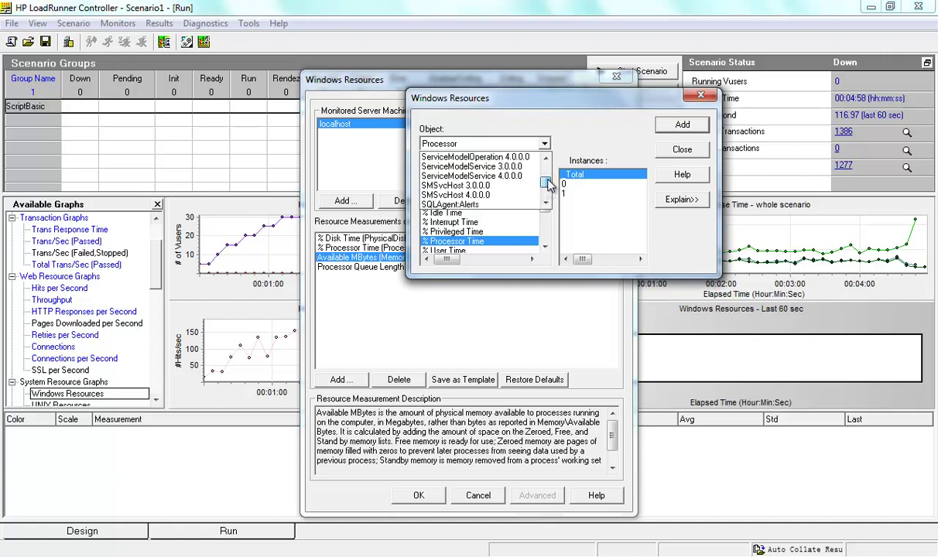
pyautogui.scroll(12, 550, 186)
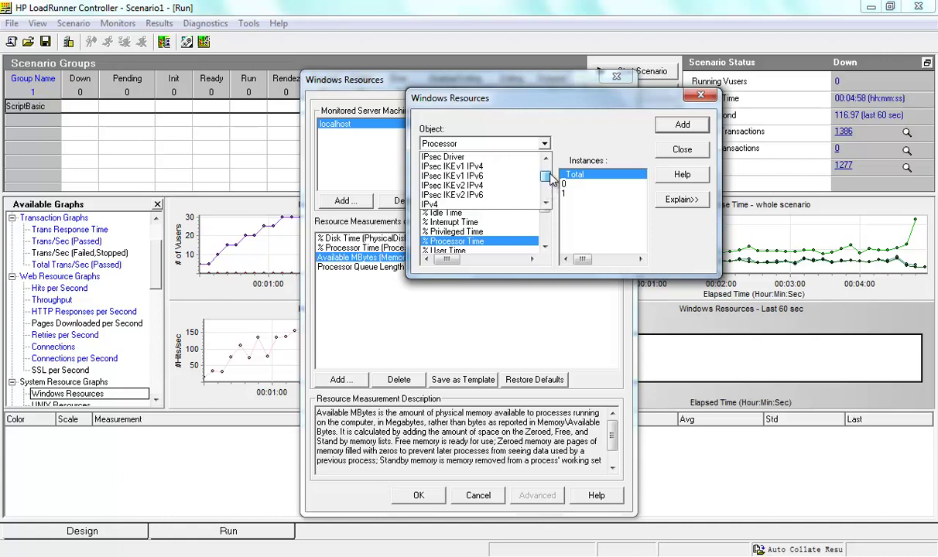
pyautogui.scroll(-7, 549, 201)
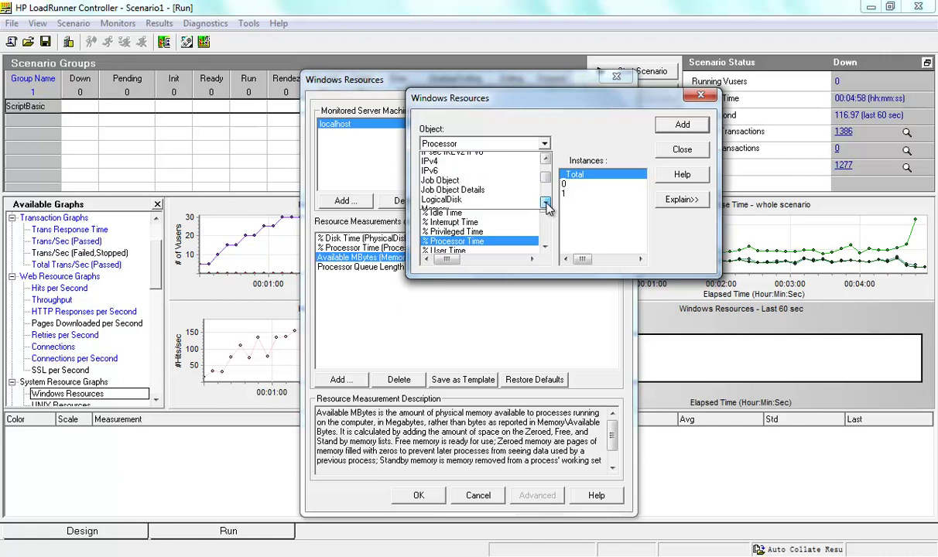
pyautogui.scroll(-2, 547, 203)
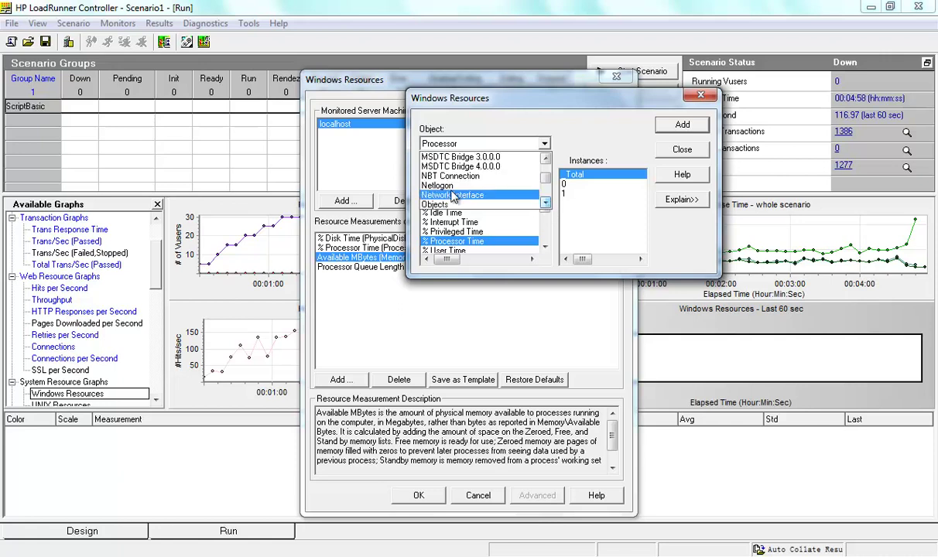
pyautogui.click(451, 198)
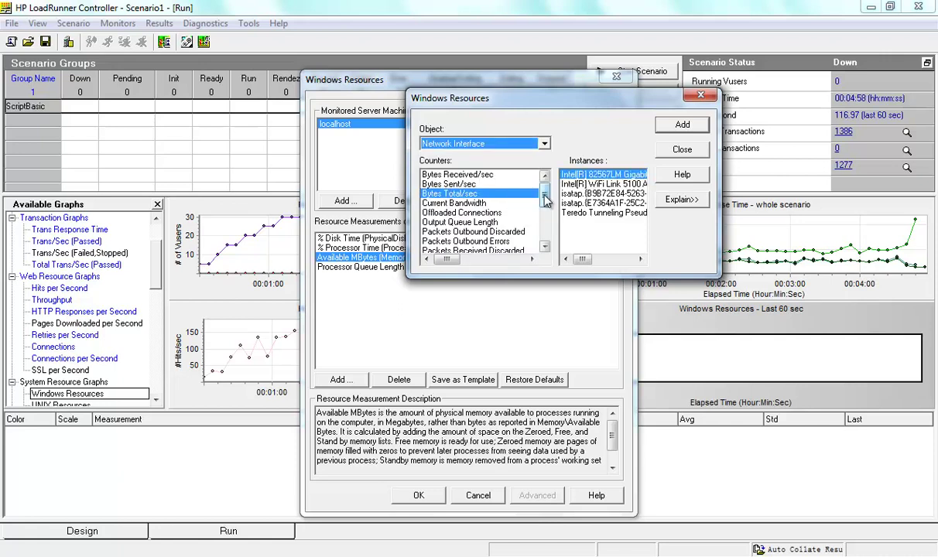
# Step: Add the Bytes Received/sec and Bytes Sent/sec counters for the Intel 82567LM Gigabit network adapter to localhost's measurements
pyautogui.click(437, 194)
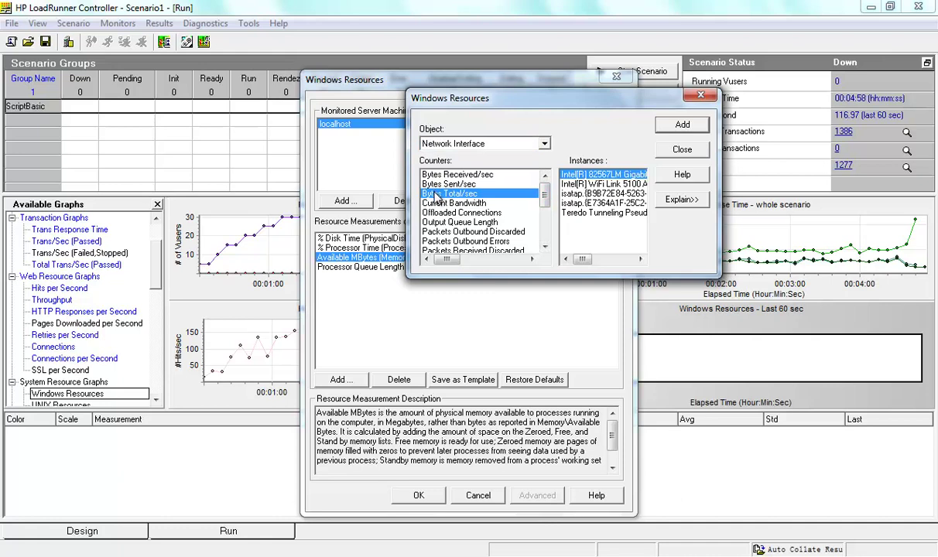
pyautogui.click(433, 175)
pyautogui.keyDown('shift'); pyautogui.click(435, 185); pyautogui.keyUp('shift')
pyautogui.click(683, 126)
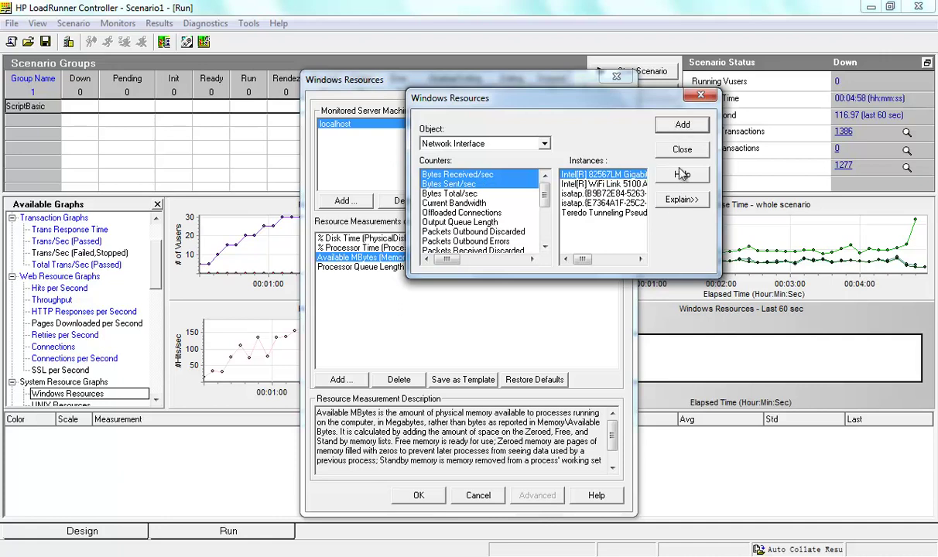
pyautogui.click(682, 124)
pyautogui.click(682, 149)
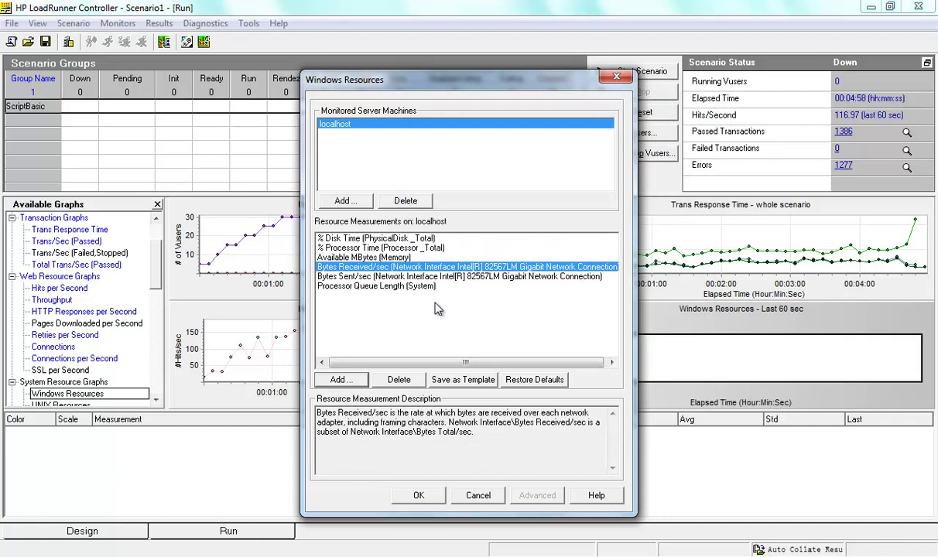
# Step: Review the descriptions of the Bytes Received/sec and Bytes Sent/sec measurements
pyautogui.click(356, 276)
pyautogui.click(352, 266)
pyautogui.click(365, 276)
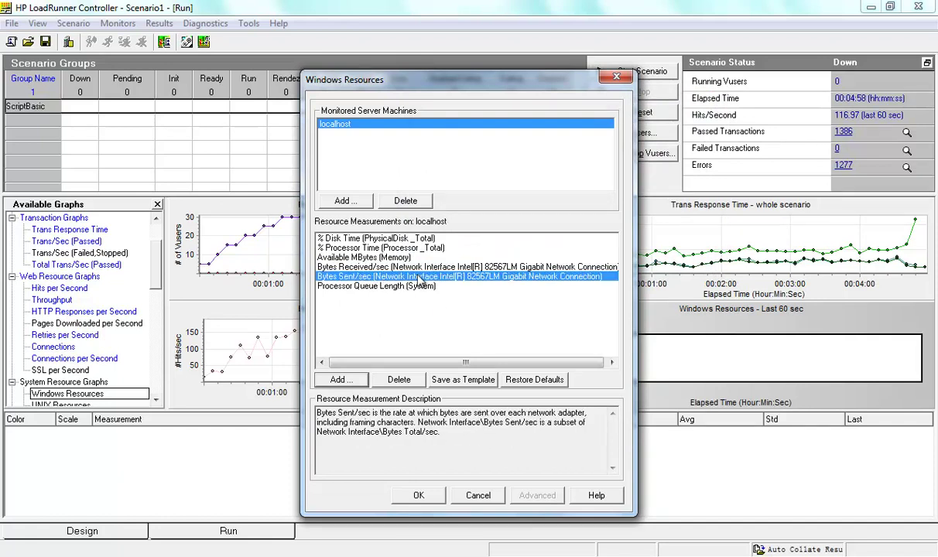
pyautogui.click(526, 267)
pyautogui.click(502, 275)
pyautogui.click(512, 267)
pyautogui.click(515, 276)
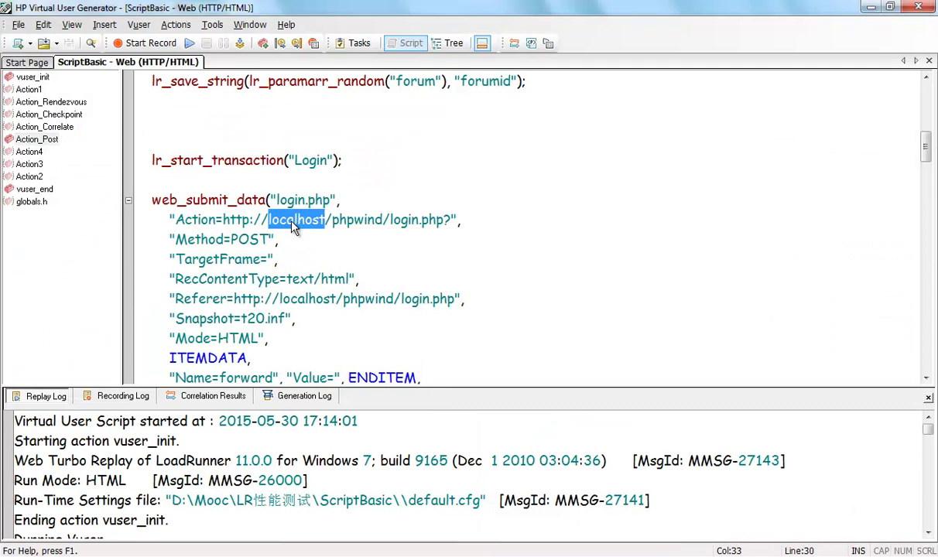
pyautogui.scroll(-2, 294, 226)
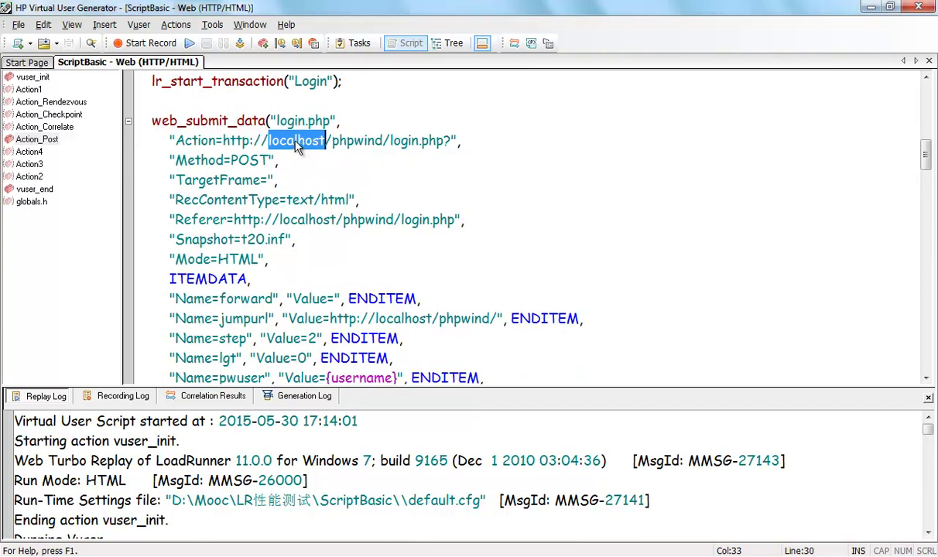
pyautogui.click(161, 46)
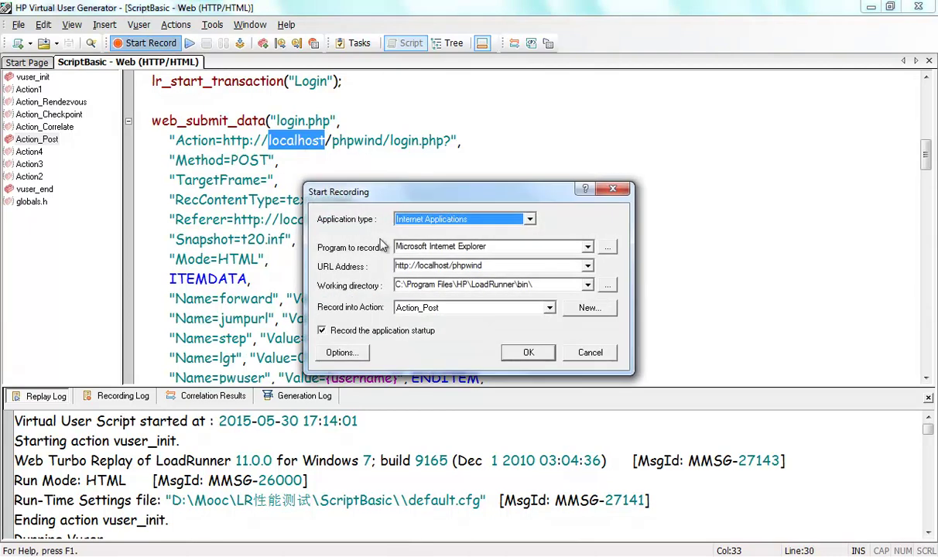
pyautogui.doubleClick(420, 265)
pyautogui.click(420, 265)
pyautogui.moveTo(419, 266); pyautogui.dragTo(448, 267)
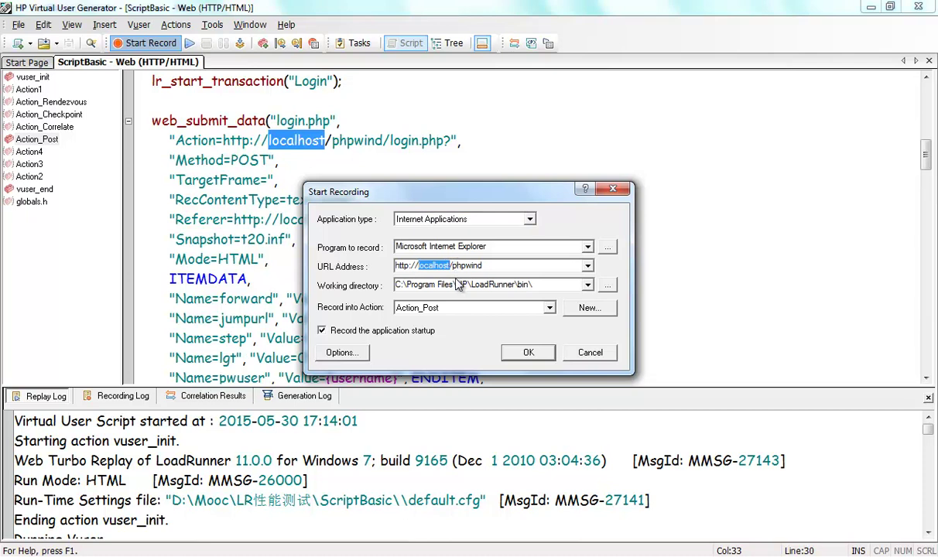
pyautogui.write('moggie')
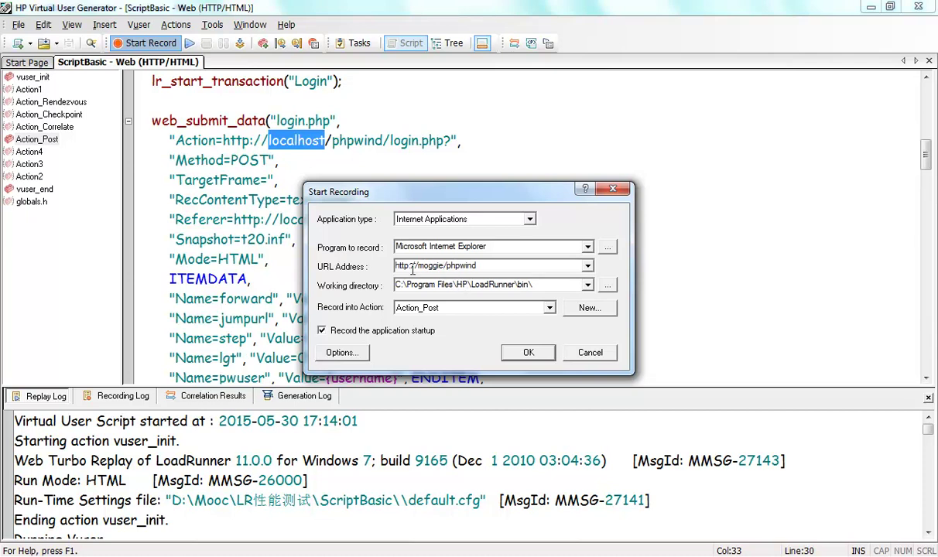
# Step: Put localhost back as the host in the recording URL address and cancel the recording
pyautogui.moveTo(420, 265); pyautogui.dragTo(439, 266)
pyautogui.write('local')
pyautogui.press('BackSpace')
pyautogui.press('BackSpace')
pyautogui.press('BackSpace')
pyautogui.press('BackSpace')
pyautogui.press('BackSpace')
pyautogui.write('d')
pyautogui.press('Left')
pyautogui.press('Left')
pyautogui.press('Left')
pyautogui.press('Left')
pyautogui.press('Left')
pyautogui.press('Left')
pyautogui.press('Left')
pyautogui.write('localhost')
pyautogui.click(589, 352)
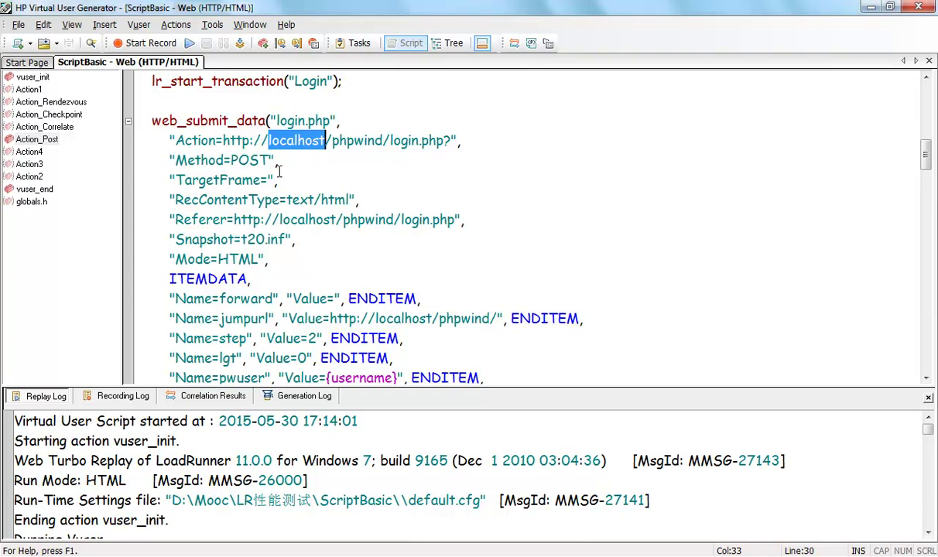
# Step: Examine the host name in the web_url request's URL near the start of Action_Post
pyautogui.scroll(1, 280, 166)
pyautogui.scroll(10, 280, 162)
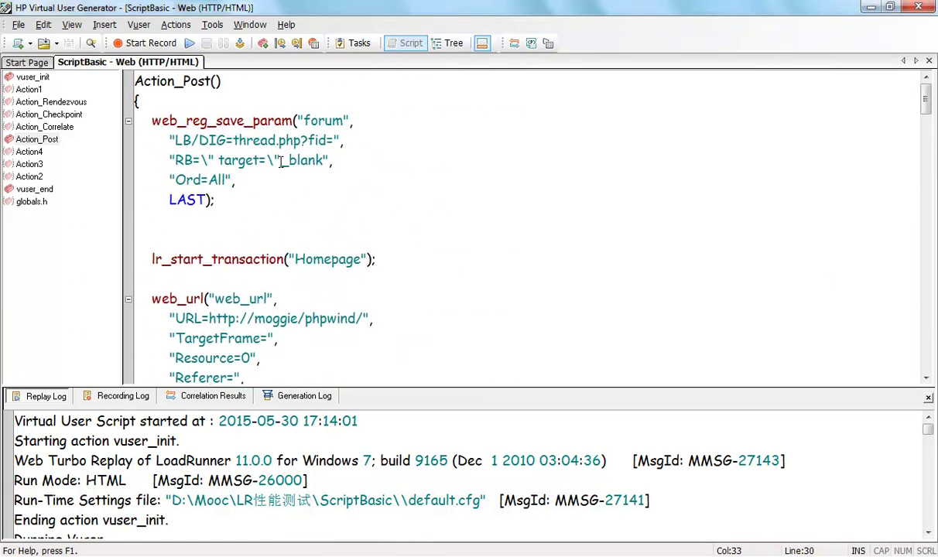
pyautogui.doubleClick(269, 321)
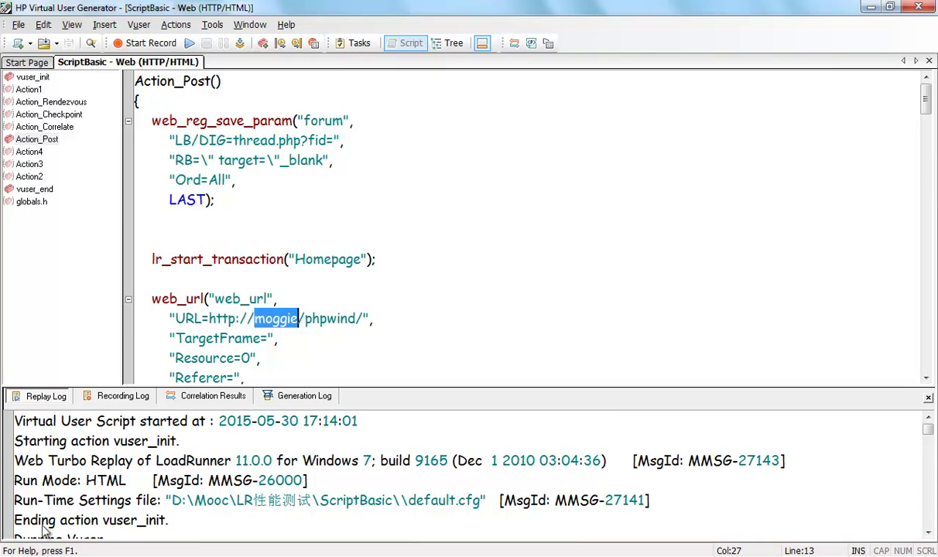
# Step: Run ipconfig in a command prompt, check the network adapters' IPv4 addresses, and close the prompt
pyautogui.click(14, 553)
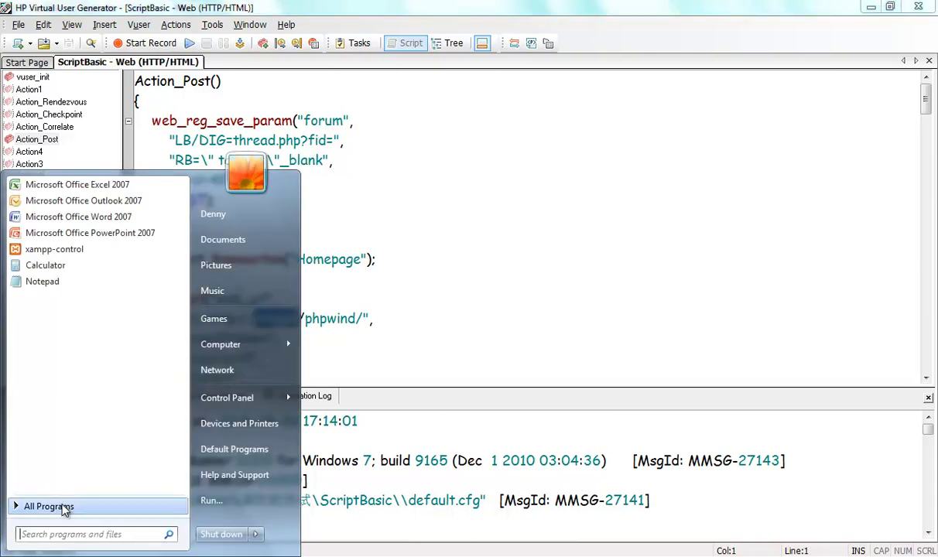
pyautogui.write('cmd')
pyautogui.press('Return')
pyautogui.write('ipconfig')
pyautogui.press('Return')
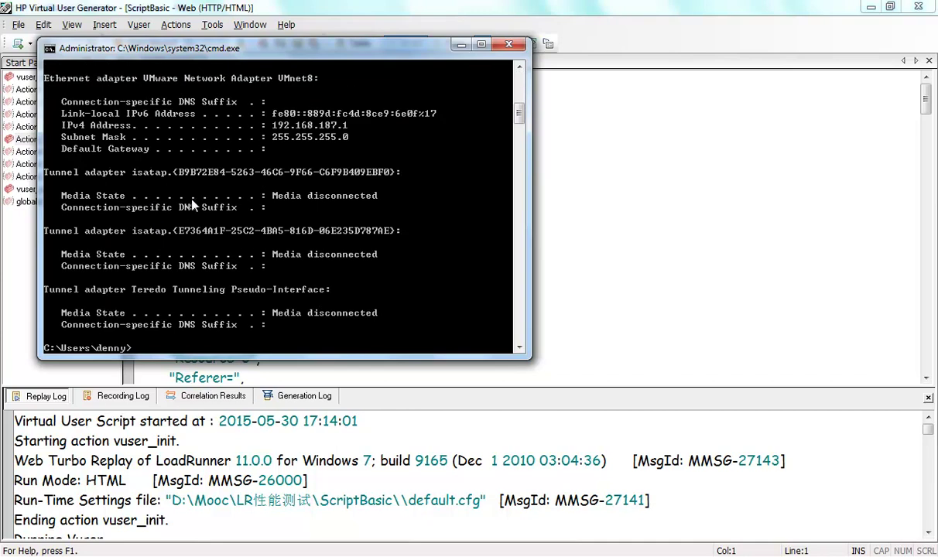
pyautogui.scroll(6, 192, 202)
pyautogui.scroll(2, 193, 202)
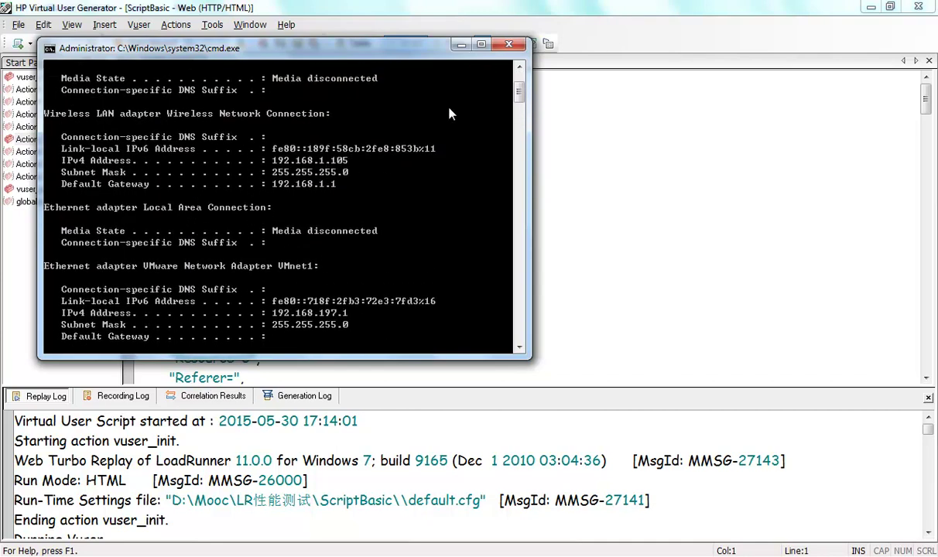
pyautogui.click(508, 46)
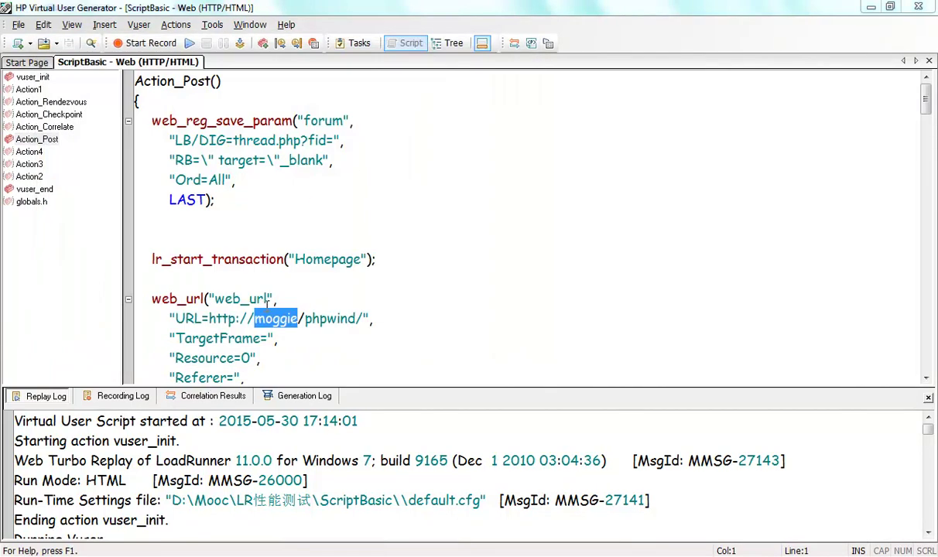
# Step: Replace every occurrence of localhost with moggie in the Action_Post section of the script
pyautogui.scroll(-1, 267, 307)
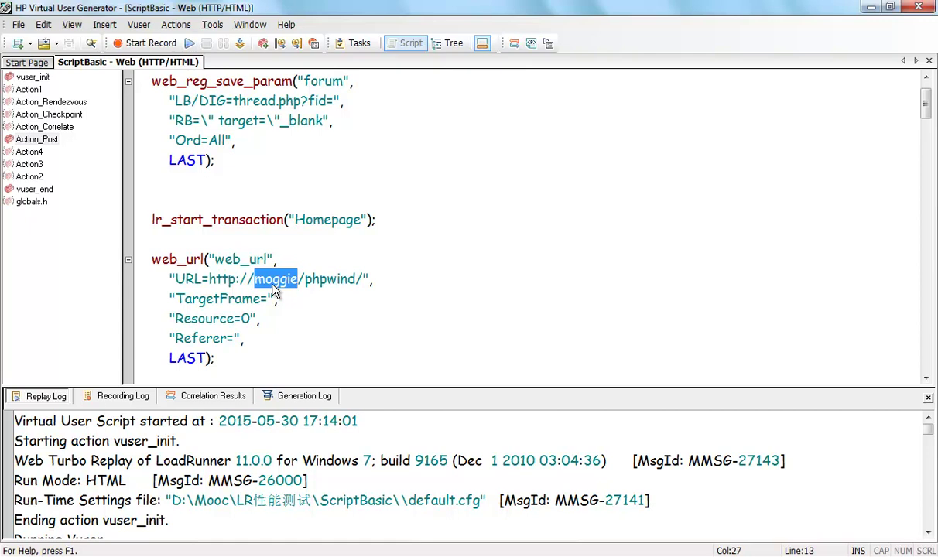
pyautogui.scroll(1, 272, 289)
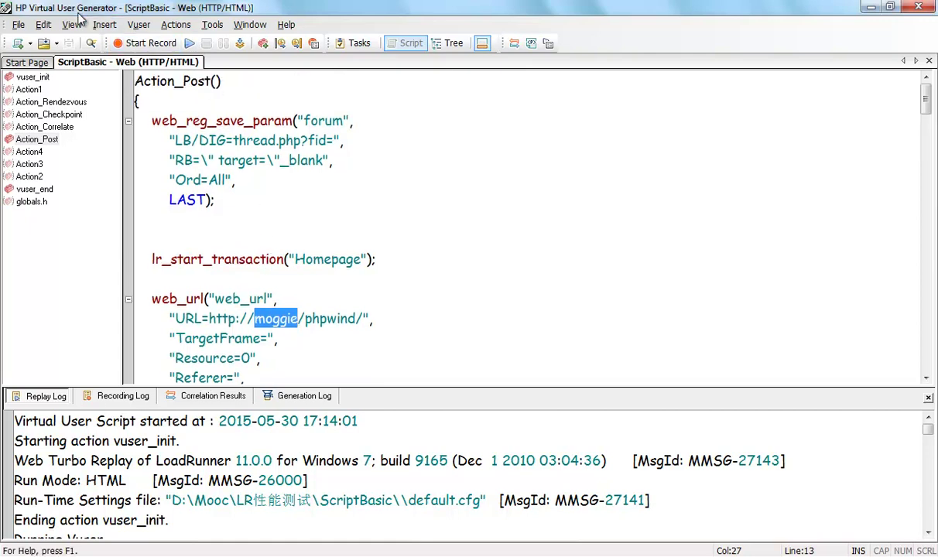
pyautogui.click(43, 24)
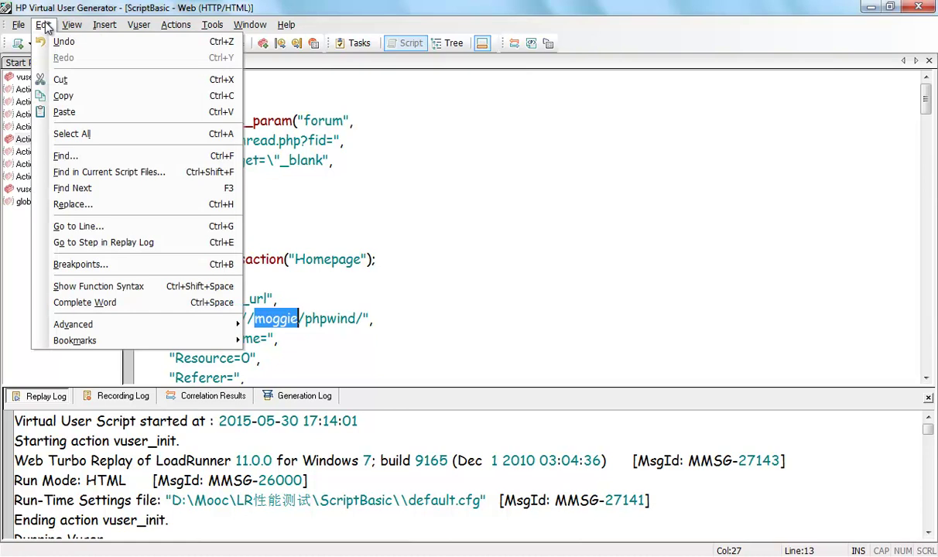
pyautogui.click(86, 205)
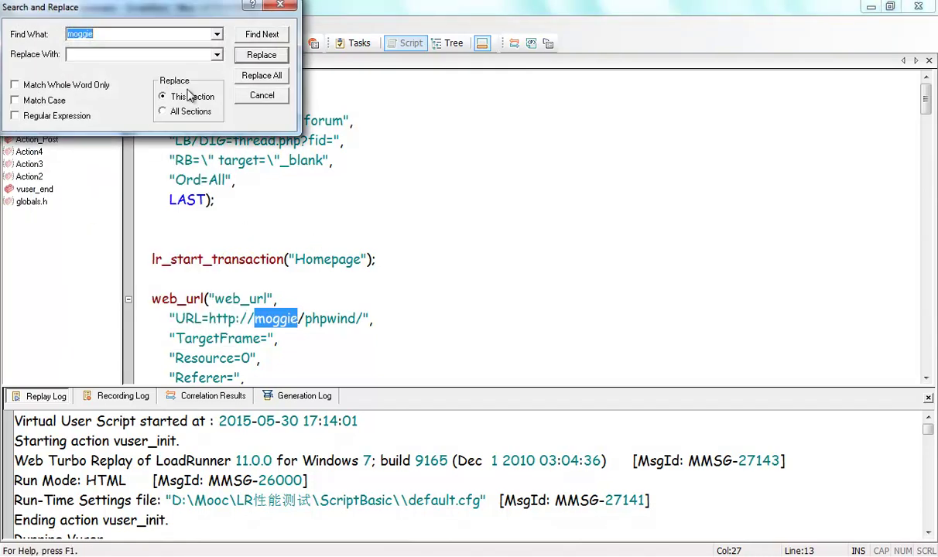
pyautogui.write('localhost')
pyautogui.press('Tab')
pyautogui.write('moggie')
pyautogui.click(257, 81)
pyautogui.click(279, 5)
# Step: Check the replaced host name in the login.php request's URLs and save the script
pyautogui.scroll(-6, 336, 163)
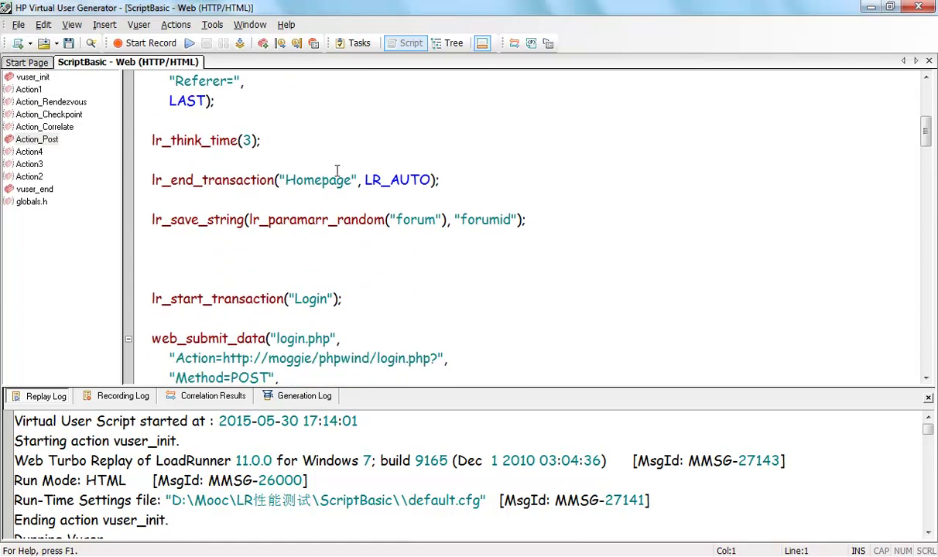
pyautogui.scroll(-2, 336, 172)
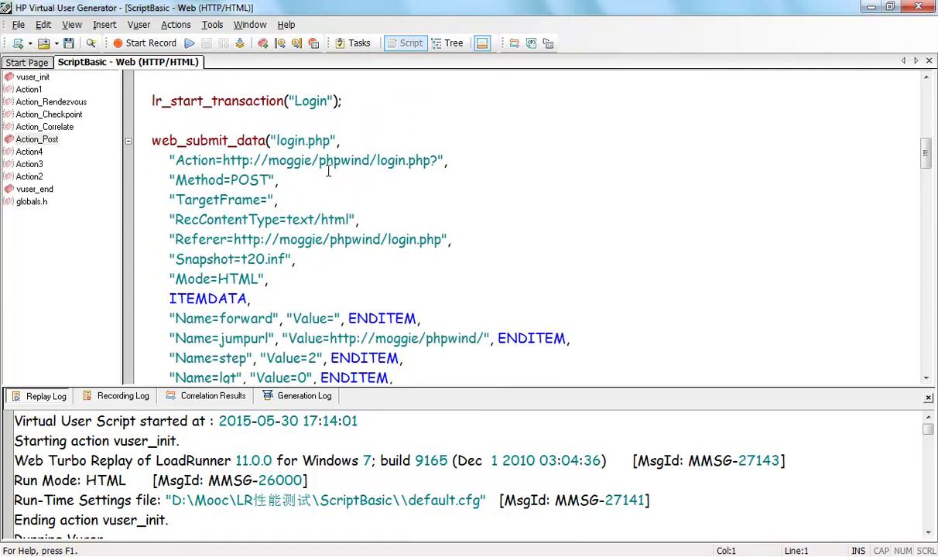
pyautogui.doubleClick(281, 161)
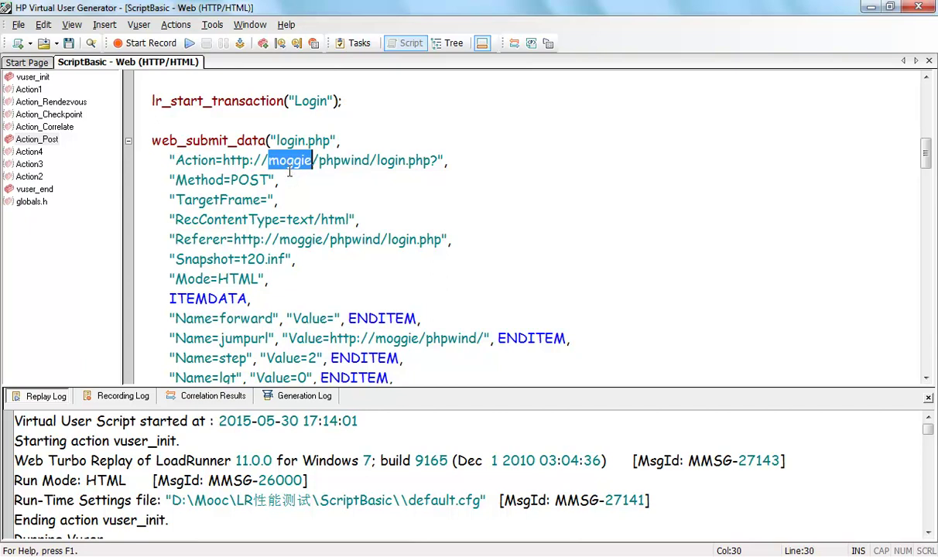
pyautogui.click(68, 44)
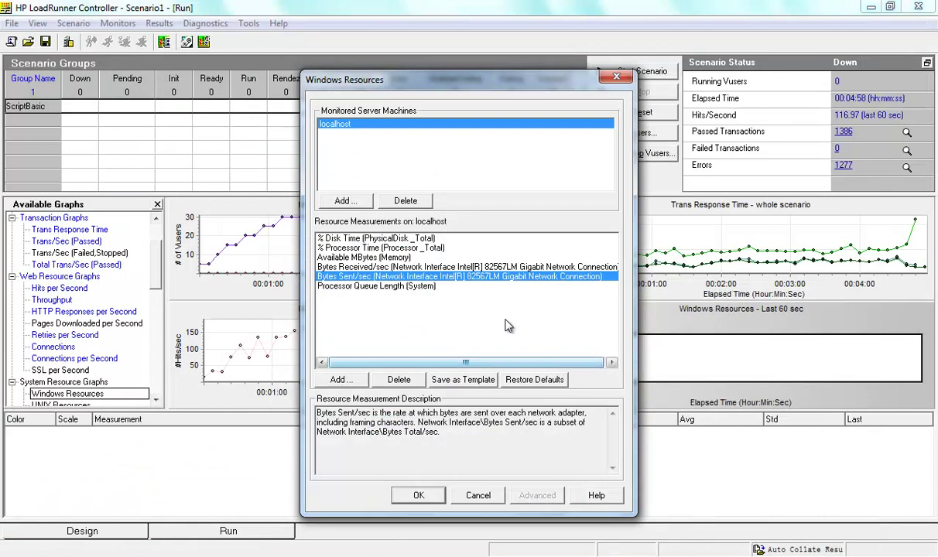
# Step: Start adding a resource measurement for localhost, browse the available performance objects and choose Network Interface
pyautogui.click(341, 379)
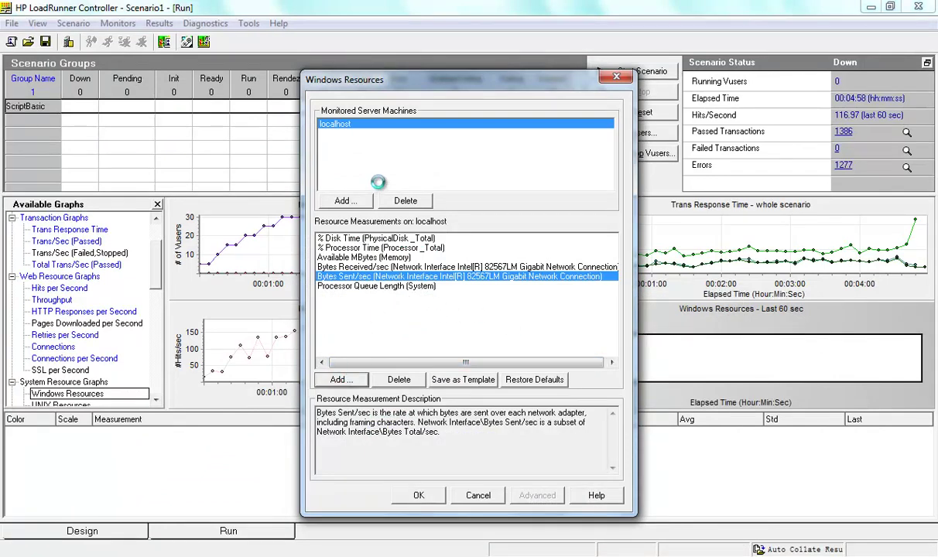
pyautogui.click(457, 144)
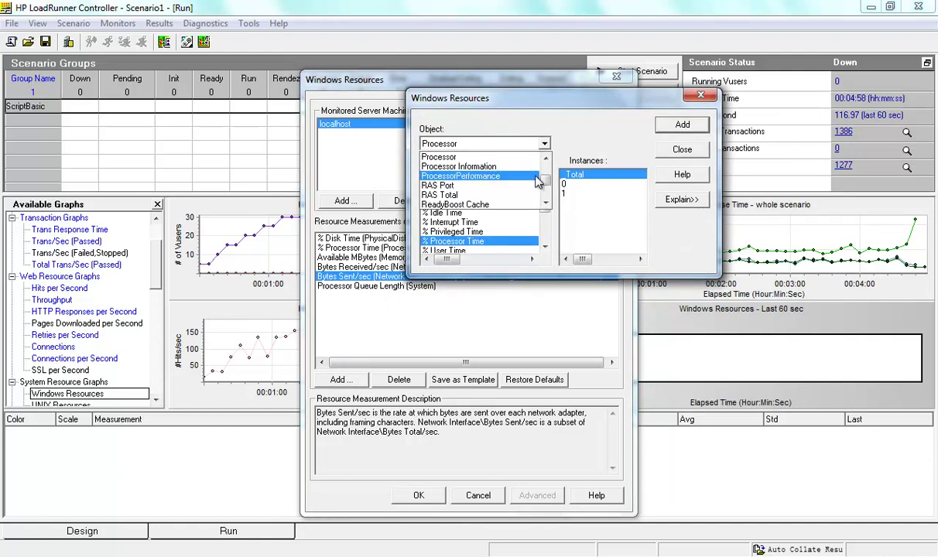
pyautogui.moveTo(545, 183)
pyautogui.mouseDown()
pyautogui.moveTo(545, 195)
pyautogui.moveTo(546, 161)
pyautogui.moveTo(545, 178)
pyautogui.mouseUp()
pyautogui.click(546, 202)
pyautogui.click(545, 202)
pyautogui.click(546, 202)
pyautogui.click(545, 202)
pyautogui.click(546, 201)
pyautogui.click(545, 202)
pyautogui.click(545, 202)
pyautogui.click(545, 202)
pyautogui.click(545, 158)
pyautogui.click(545, 159)
pyautogui.click(546, 158)
pyautogui.click(546, 159)
pyautogui.click(545, 159)
pyautogui.click(546, 159)
pyautogui.click(545, 159)
pyautogui.click(546, 159)
pyautogui.click(469, 186)
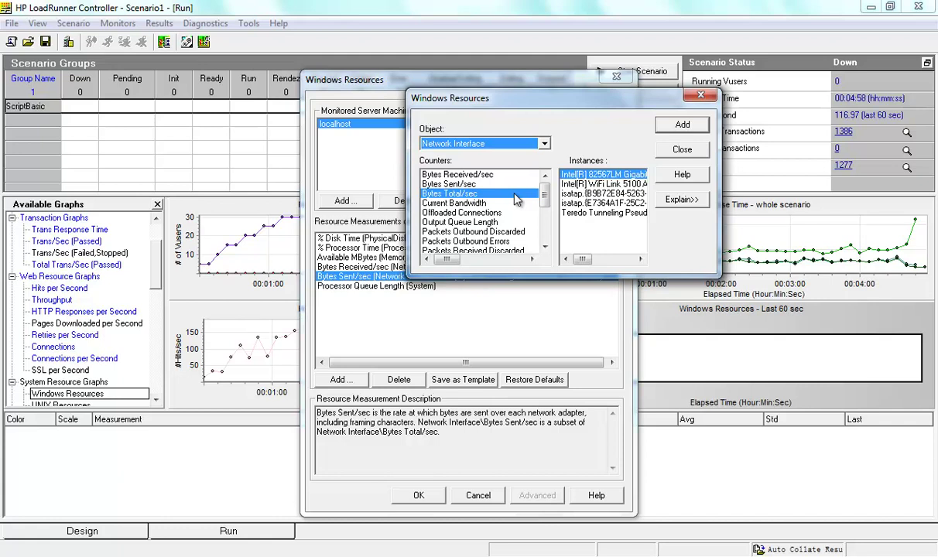
# Step: Examine the adapter instances offered for the Network Interface object and move the measurement dialog clear of the existing measurements
pyautogui.click(578, 176)
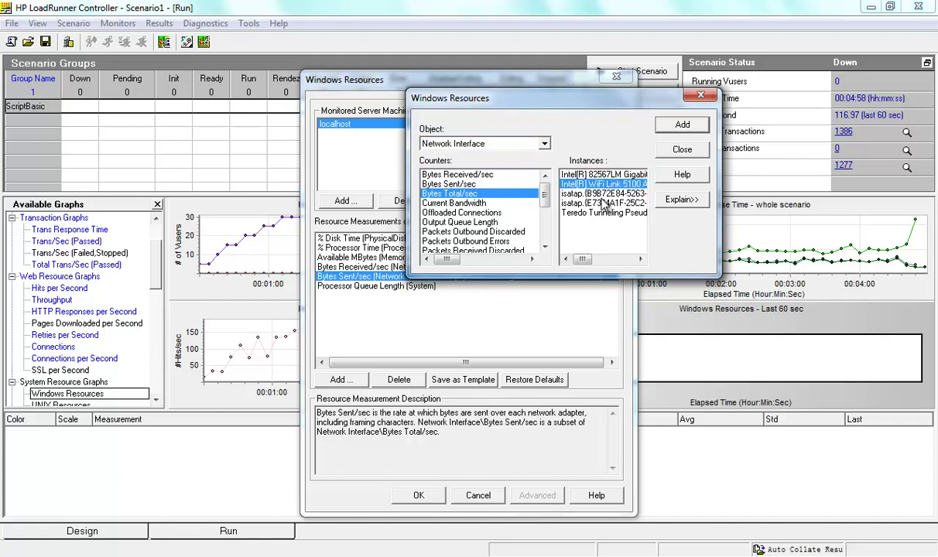
pyautogui.click(597, 203)
pyautogui.moveTo(581, 259); pyautogui.dragTo(553, 249)
pyautogui.click(604, 194)
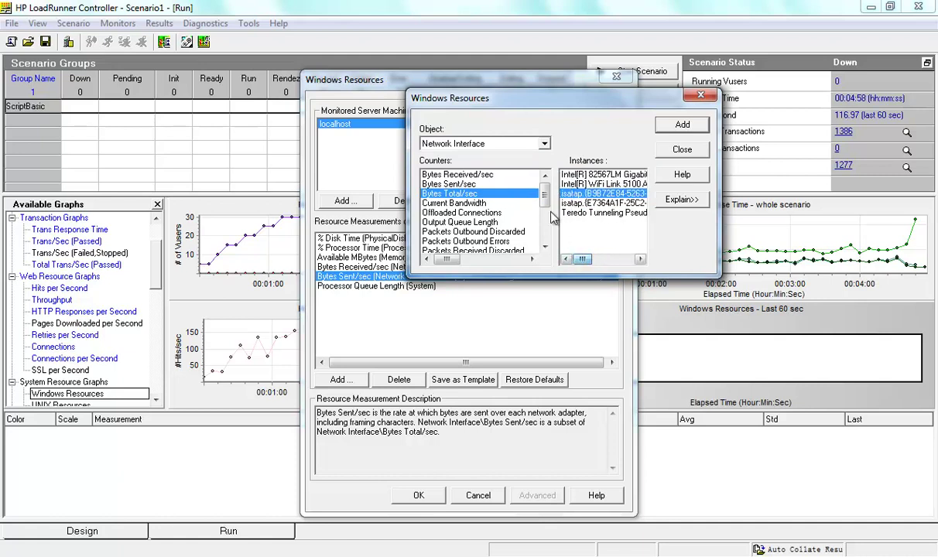
pyautogui.click(588, 176)
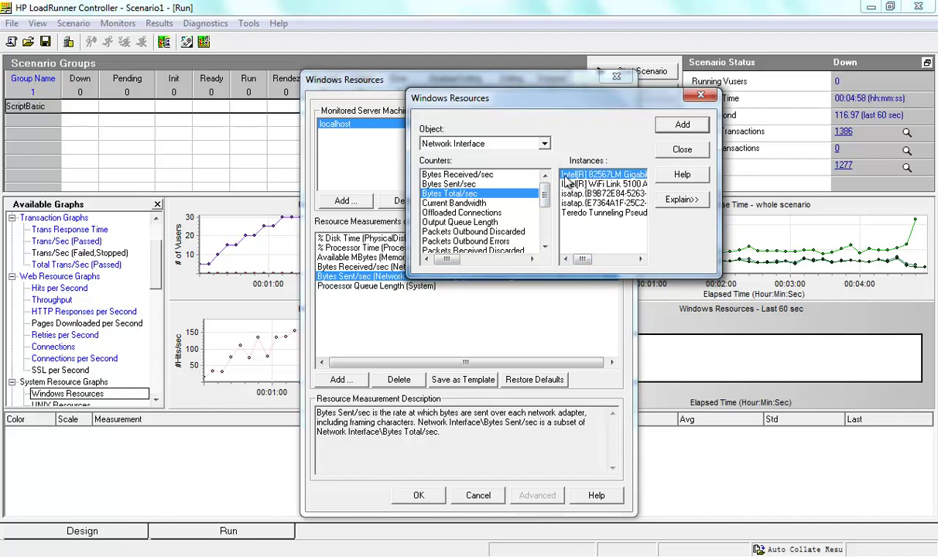
pyautogui.click(682, 152)
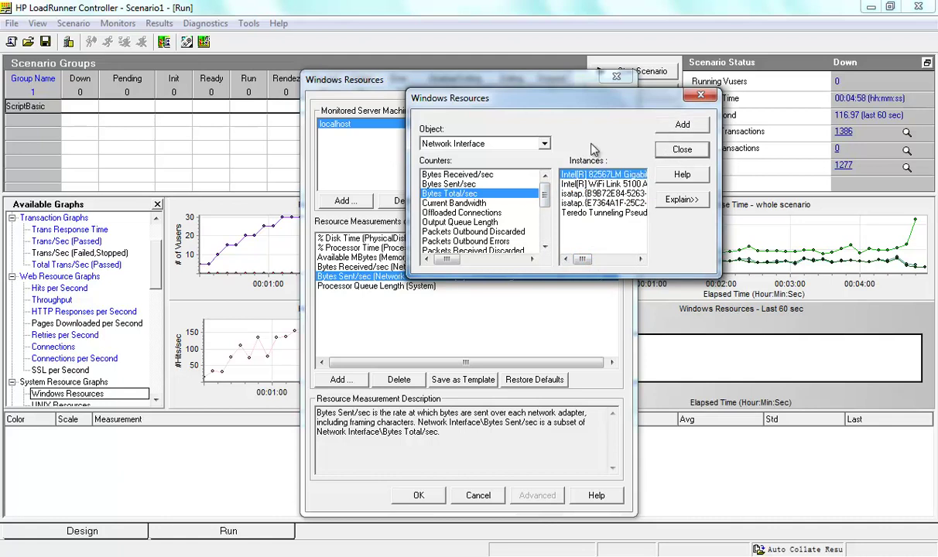
pyautogui.moveTo(563, 101); pyautogui.dragTo(678, 124)
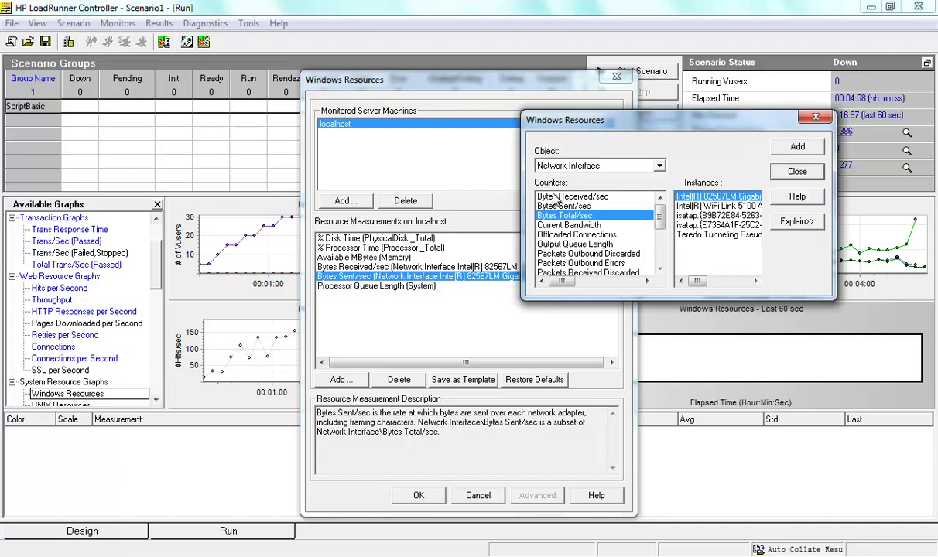
# Step: Choose the PhysicalDisk object and examine its per-disk instances for the % Disk Time counter
pyautogui.click(650, 167)
pyautogui.moveTo(664, 207)
pyautogui.mouseDown()
pyautogui.moveTo(661, 197)
pyautogui.moveTo(662, 223)
pyautogui.mouseUp()
pyautogui.click(662, 223)
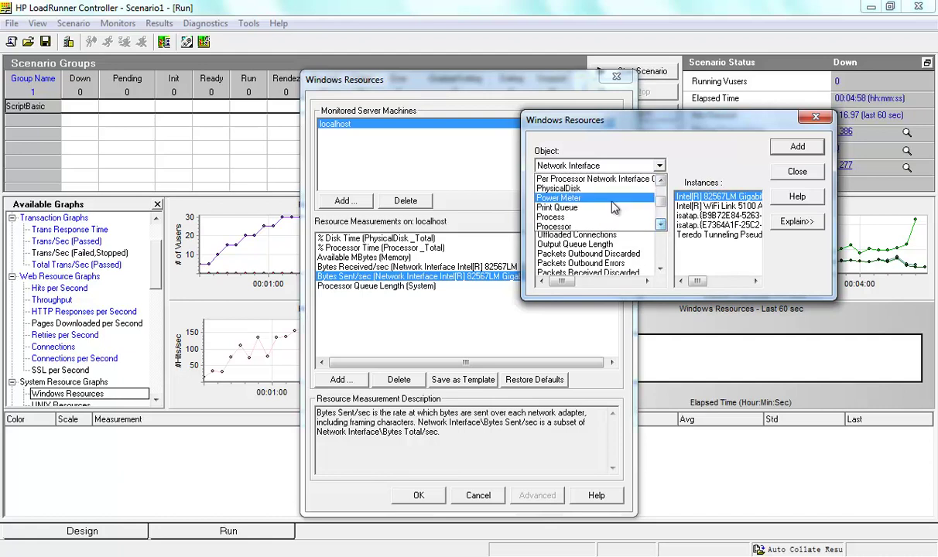
pyautogui.click(567, 190)
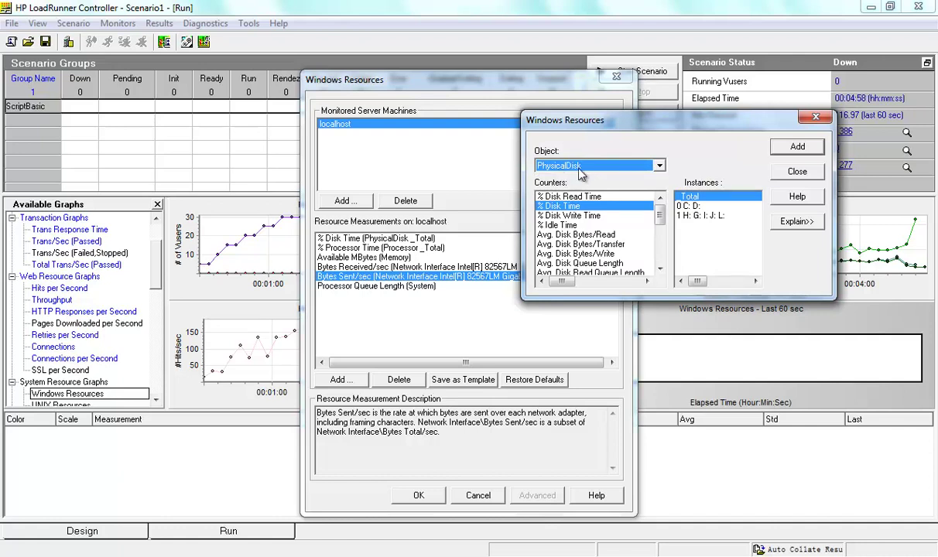
pyautogui.click(699, 217)
pyautogui.click(699, 207)
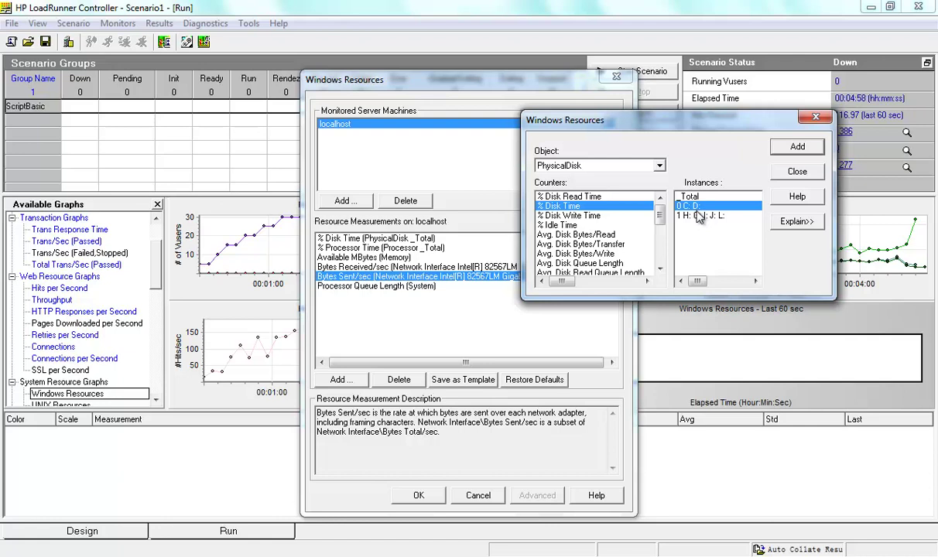
pyautogui.click(698, 217)
pyautogui.press('Up')
pyautogui.press('Down')
pyautogui.press('Up')
pyautogui.press('Down')
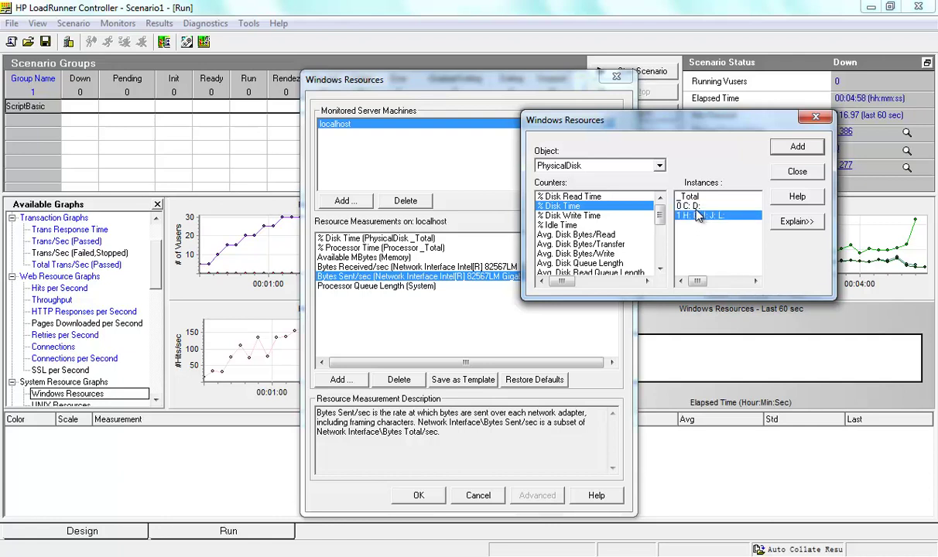
pyautogui.press('Up')
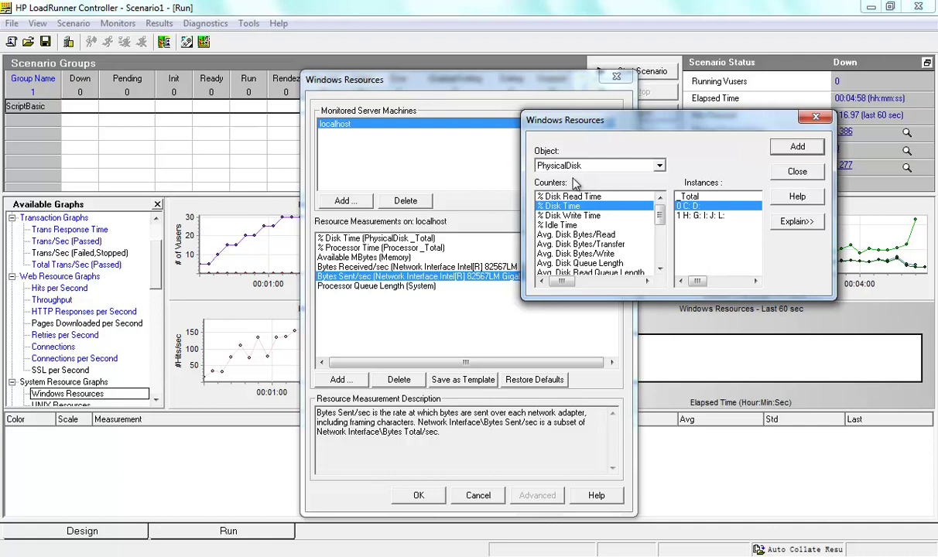
# Step: Choose the LogicalDisk object and select the D: drive instance
pyautogui.click(620, 165)
pyautogui.scroll(2, 660, 182)
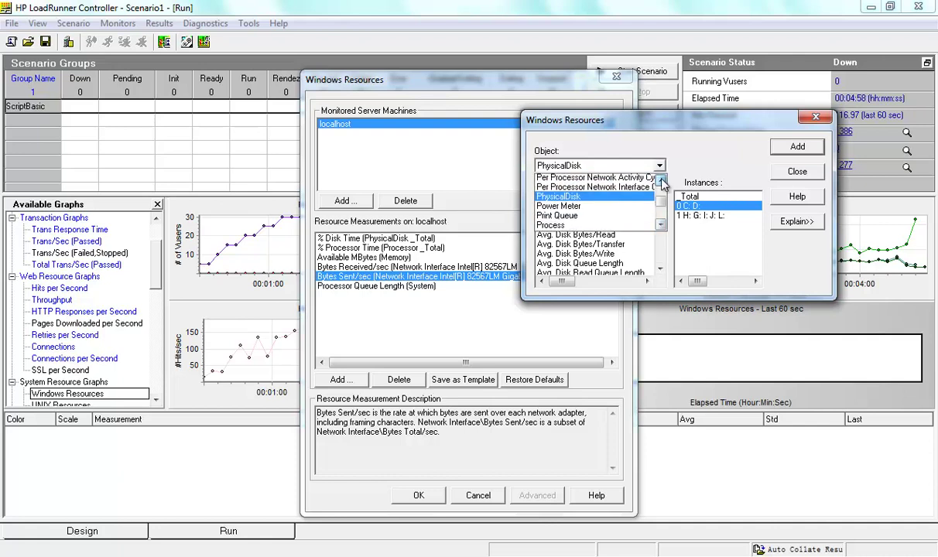
pyautogui.scroll(10, 662, 209)
pyautogui.scroll(-4, 662, 212)
pyautogui.click(661, 224)
pyautogui.click(662, 224)
pyautogui.click(661, 225)
pyautogui.click(661, 224)
pyautogui.click(661, 225)
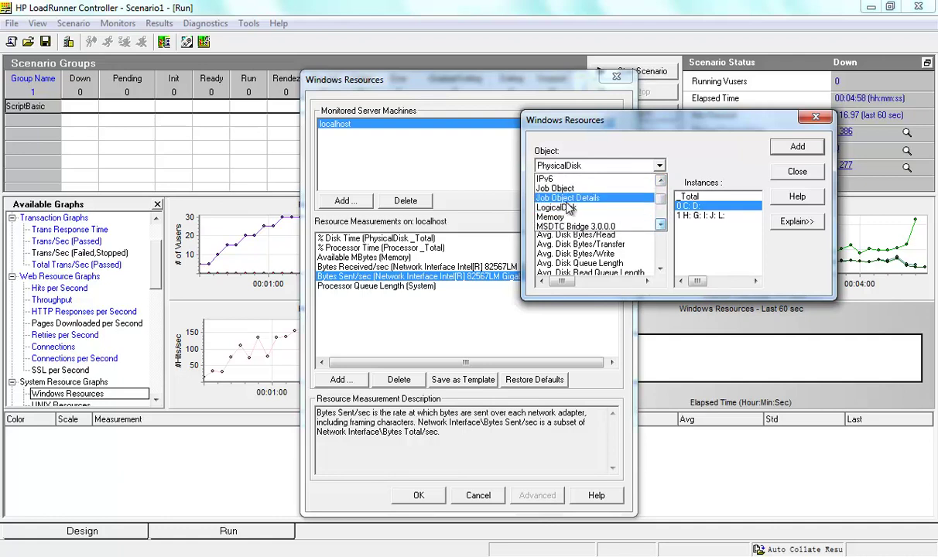
pyautogui.click(567, 210)
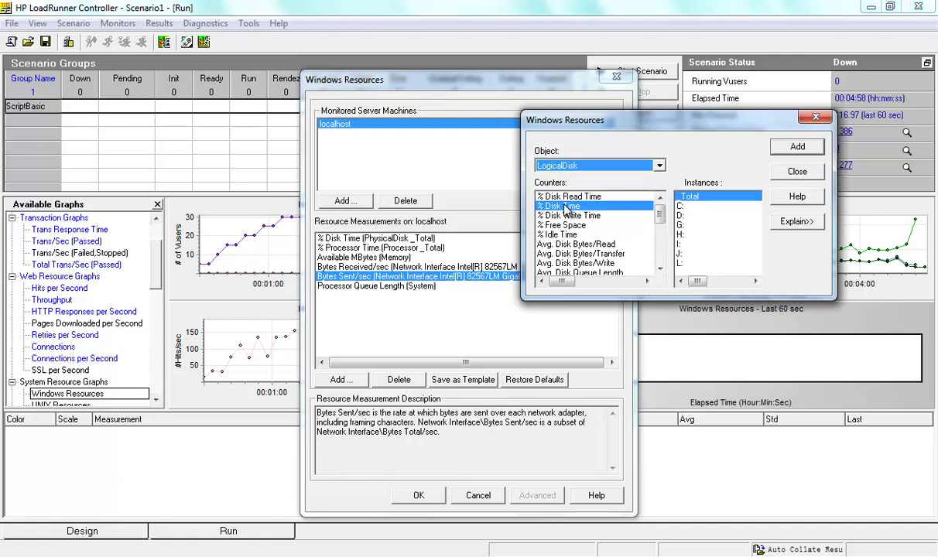
pyautogui.click(681, 206)
pyautogui.moveTo(684, 217)
pyautogui.mouseDown()
pyautogui.moveTo(690, 245)
pyautogui.moveTo(691, 212)
pyautogui.mouseUp()
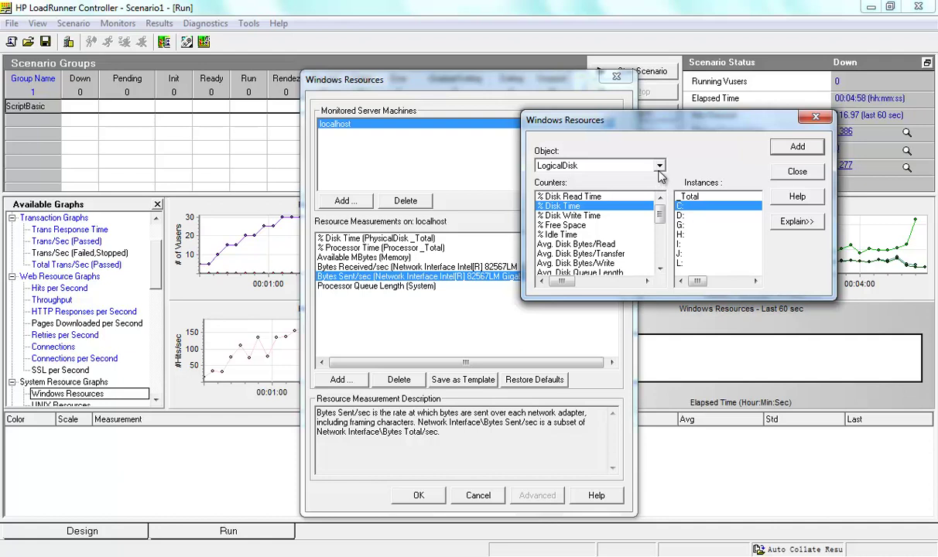
pyautogui.click(683, 215)
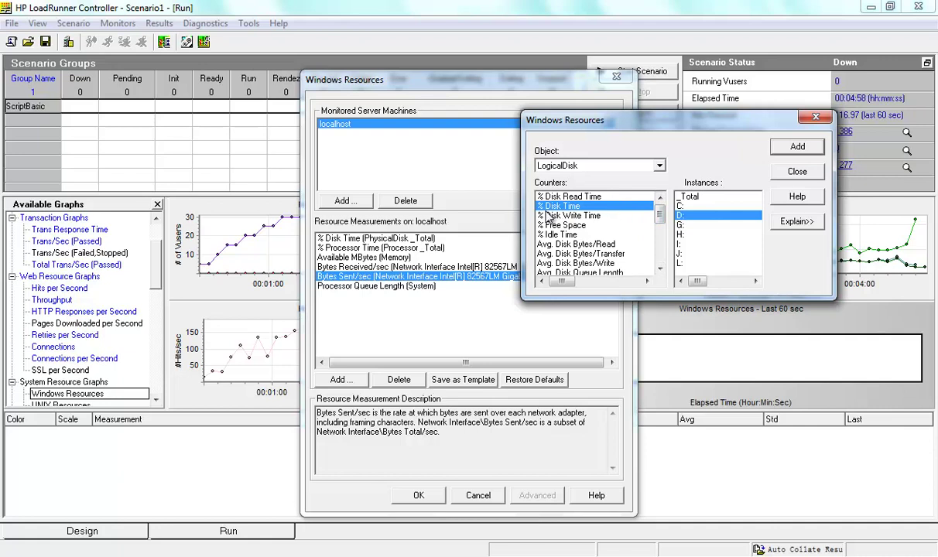
# Step: Add the Avg. Disk Queue Length counter for the selected D: instance and finish adding measurements
pyautogui.moveTo(656, 218); pyautogui.dragTo(656, 234)
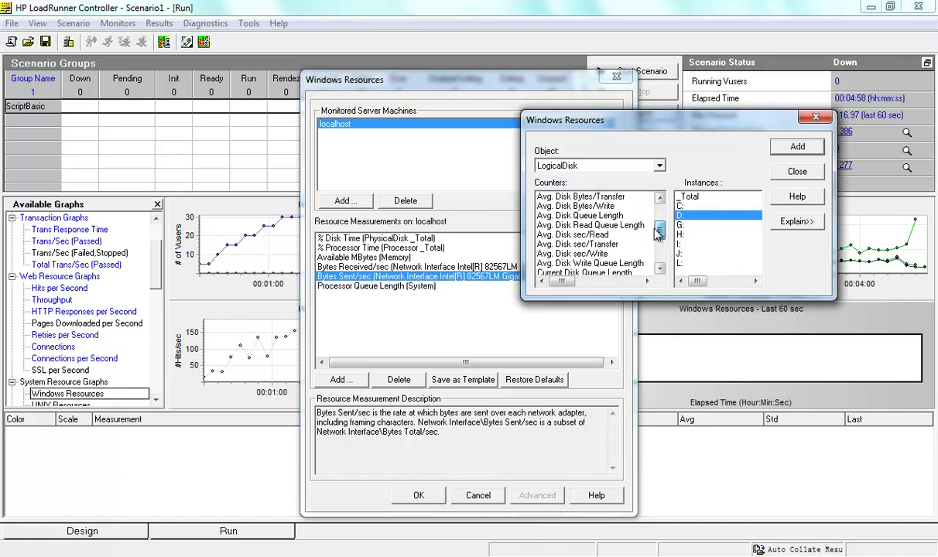
pyautogui.click(575, 215)
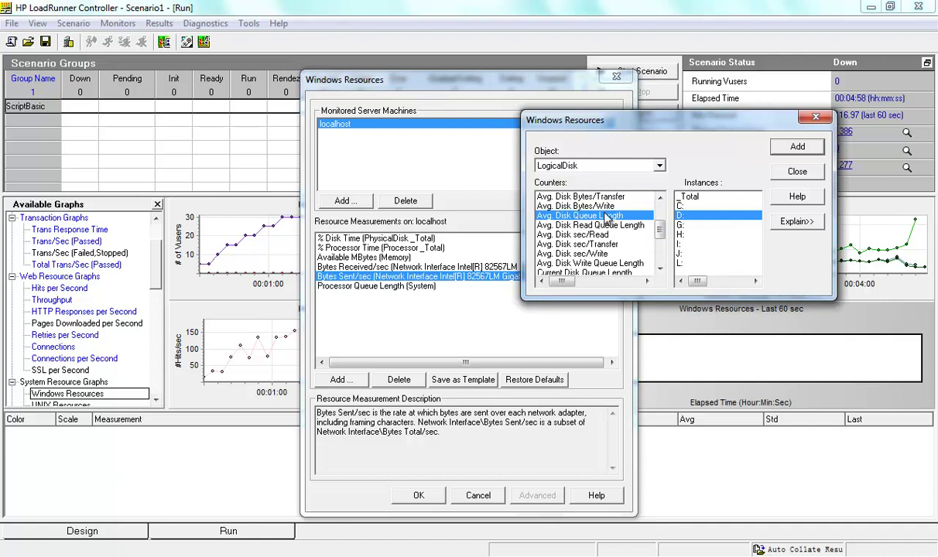
pyautogui.click(789, 146)
pyautogui.click(793, 172)
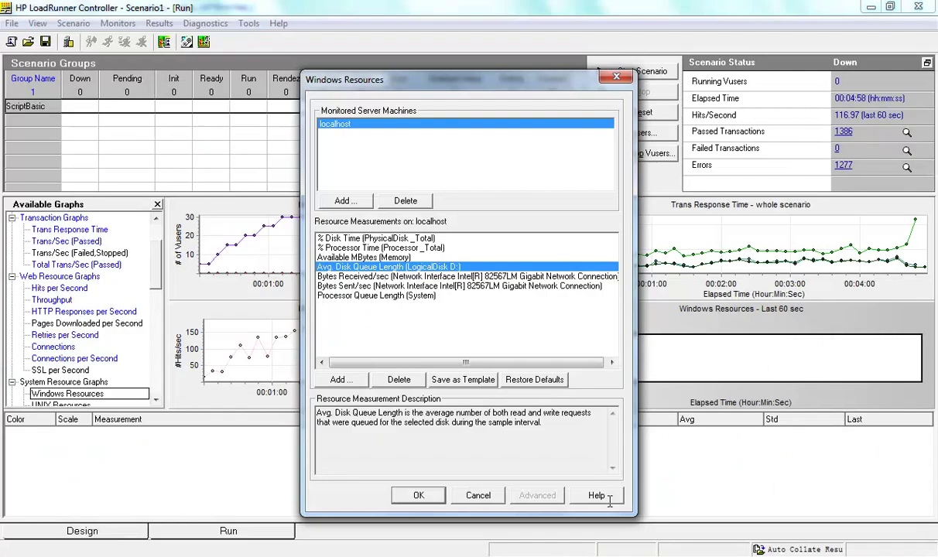
# Step: Apply the Windows Resources measurements and start the scenario, overwriting the existing results directory
pyautogui.click(424, 494)
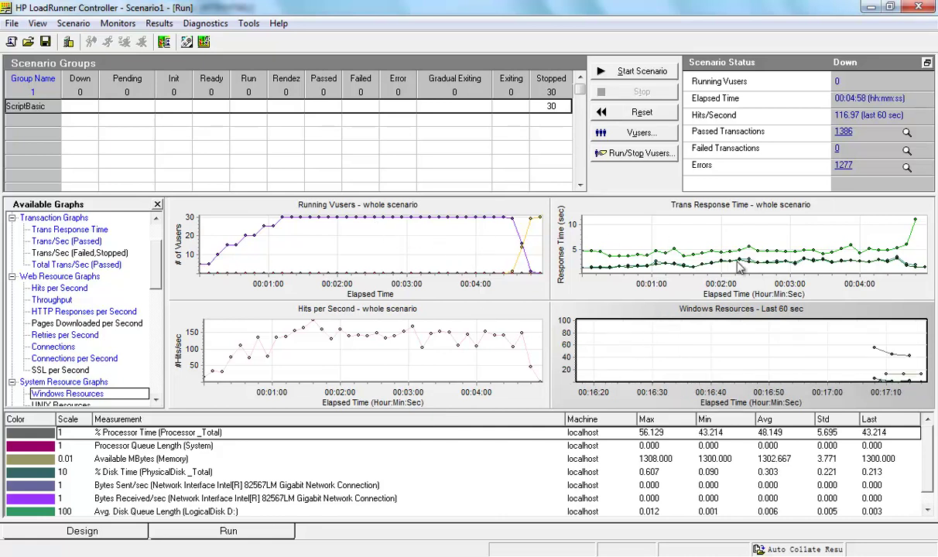
pyautogui.click(640, 72)
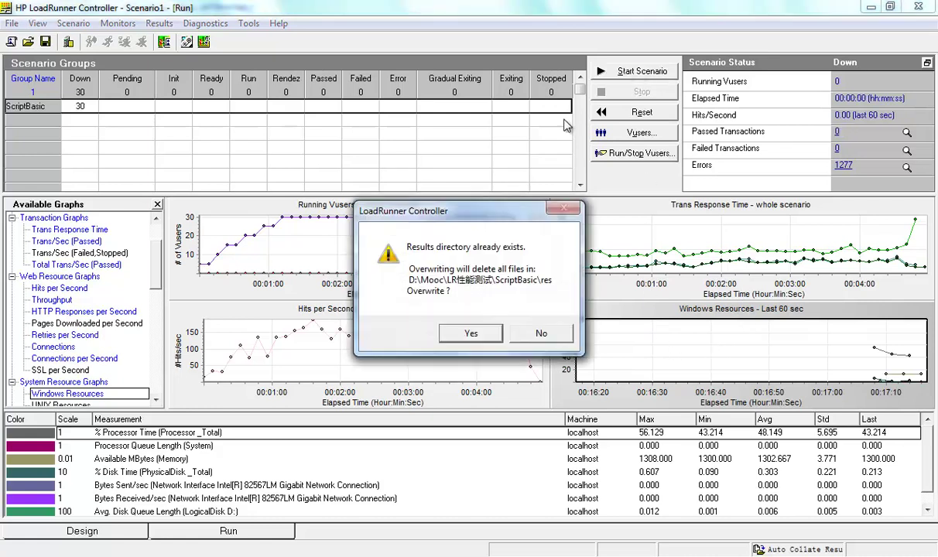
pyautogui.click(462, 334)
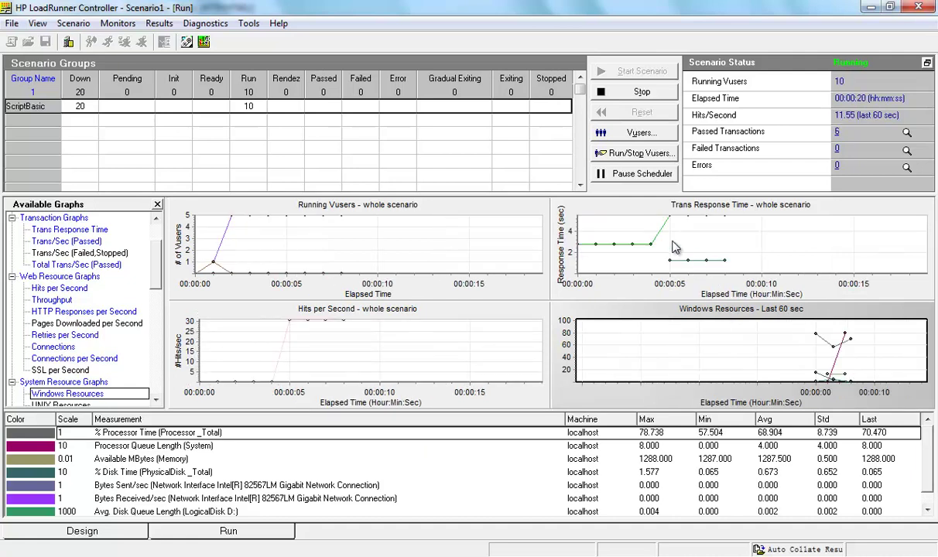
# Step: Examine the Running Vusers, Trans Response Time, Hits per Second and Windows Resources graphs of the running scenario
pyautogui.click(478, 270)
pyautogui.click(632, 262)
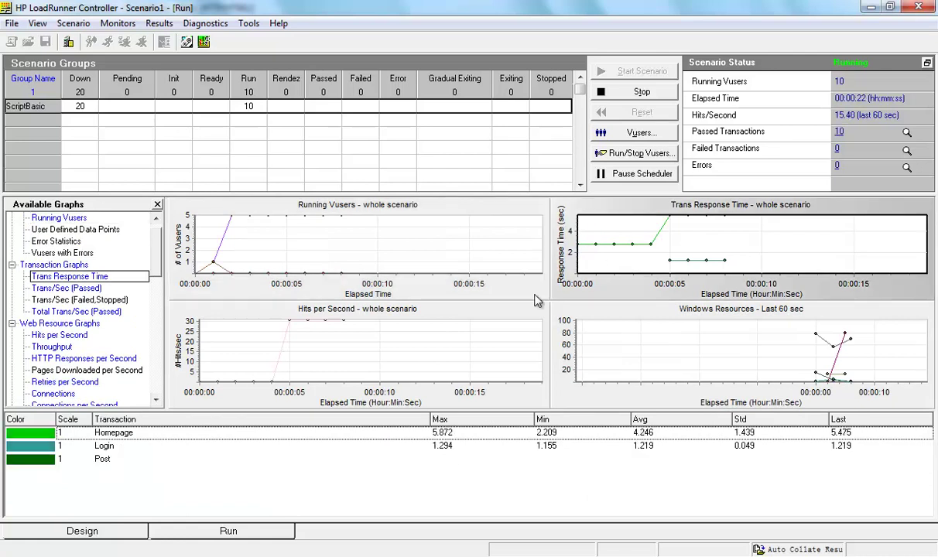
pyautogui.click(433, 322)
pyautogui.click(711, 333)
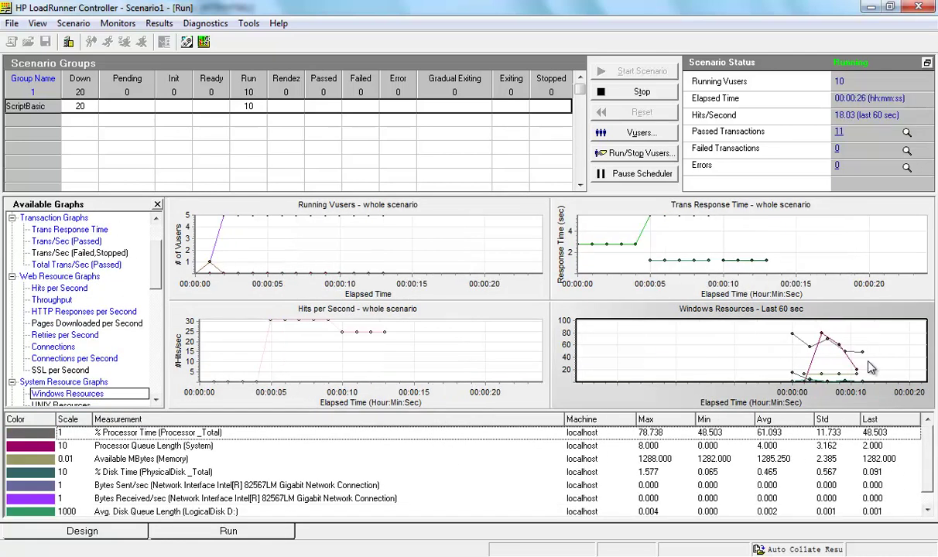
# Step: Compare the Bytes Sent/sec and Bytes Received/sec readings in the Windows Resources measurements while the scenario runs
pyautogui.click(699, 485)
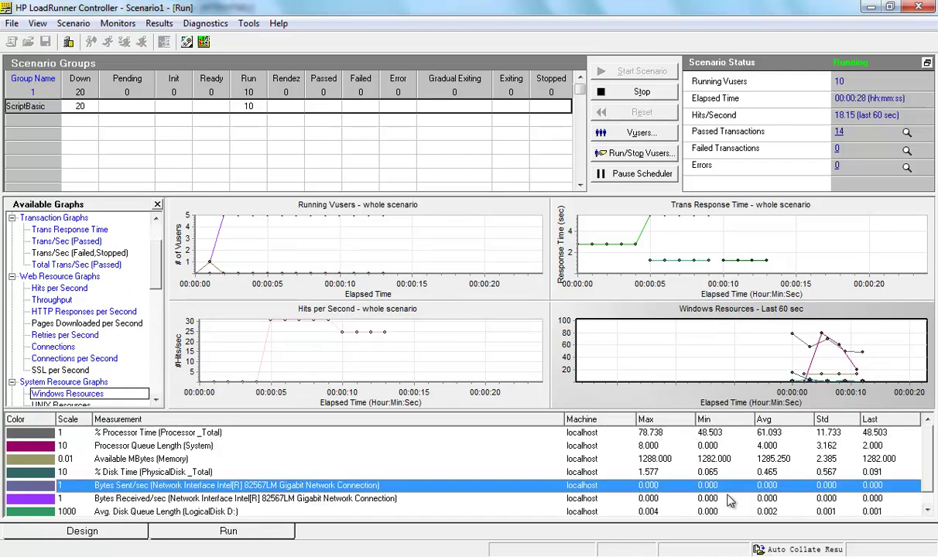
pyautogui.click(724, 499)
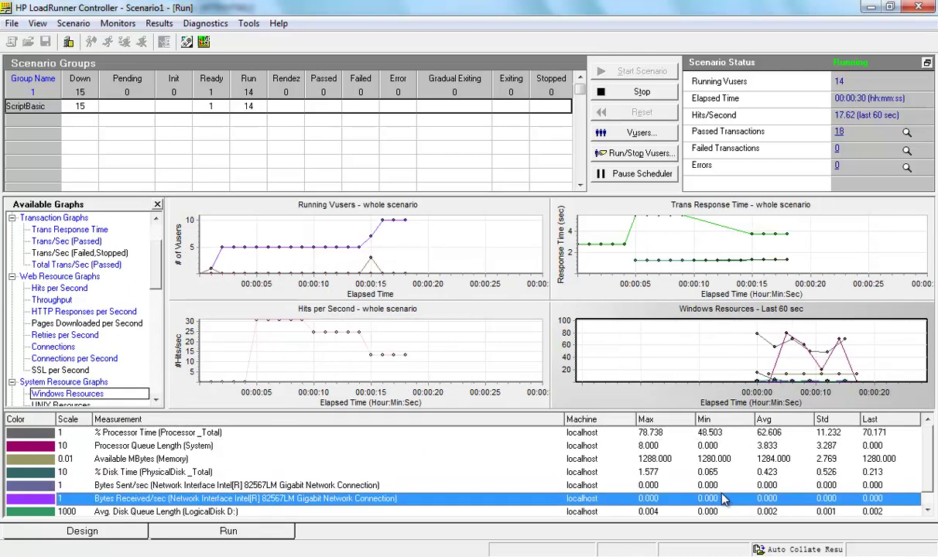
pyautogui.click(715, 487)
pyautogui.click(714, 497)
pyautogui.click(713, 488)
pyautogui.click(712, 499)
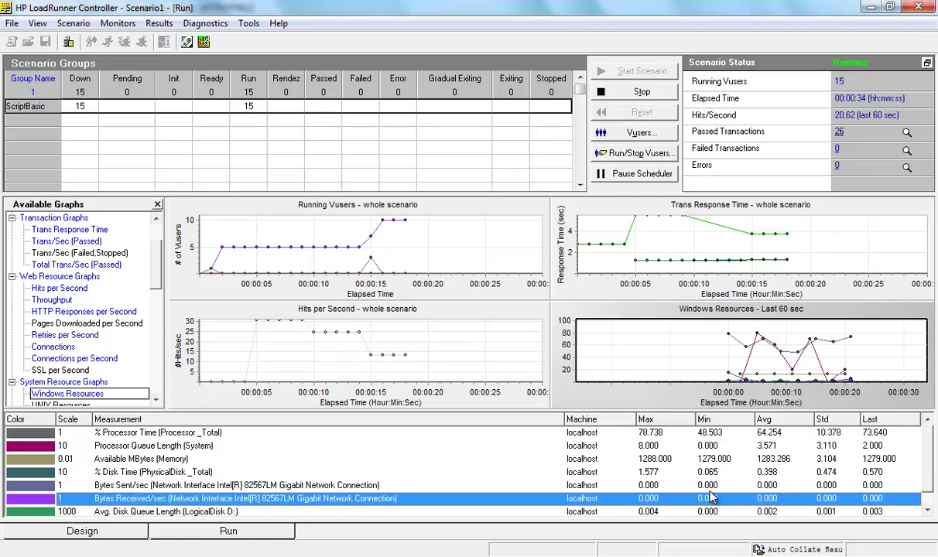
pyautogui.click(711, 486)
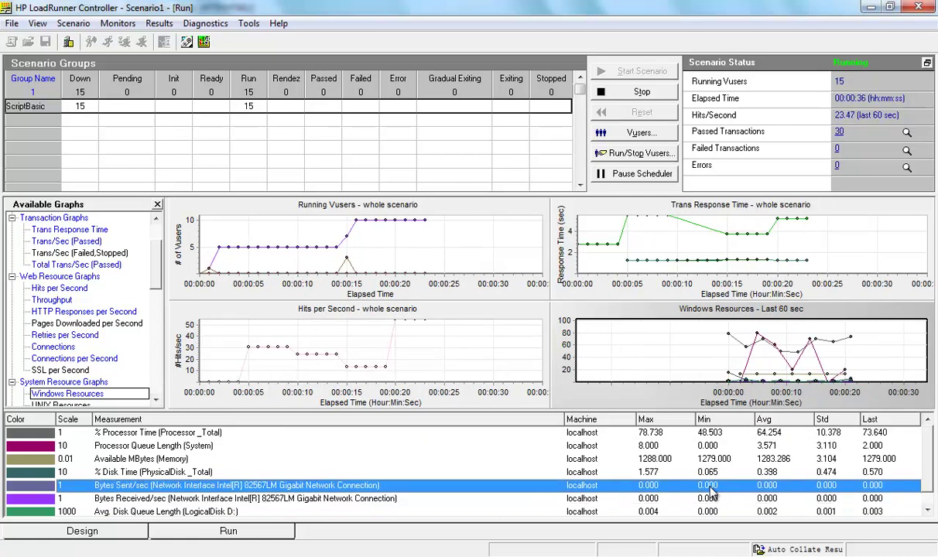
pyautogui.click(711, 499)
pyautogui.click(711, 486)
pyautogui.click(711, 499)
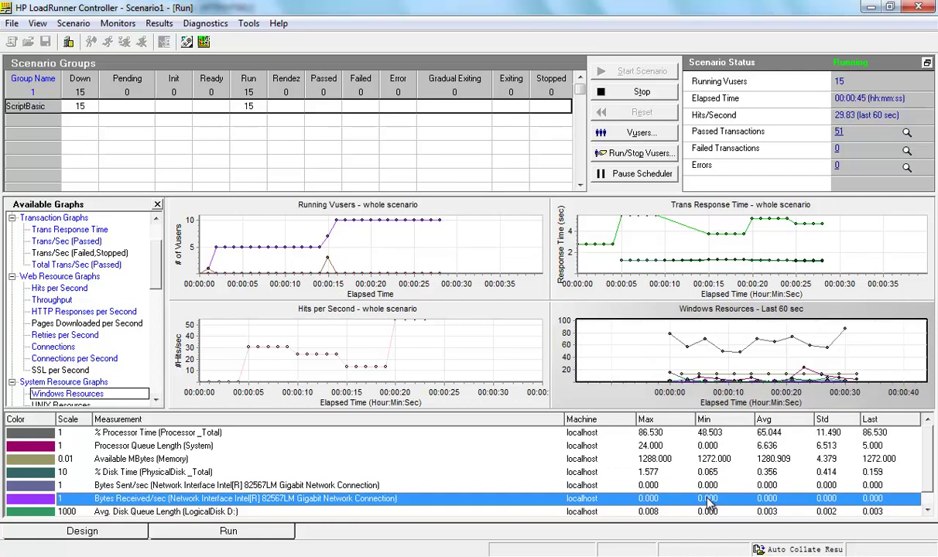
pyautogui.click(708, 486)
pyautogui.click(706, 499)
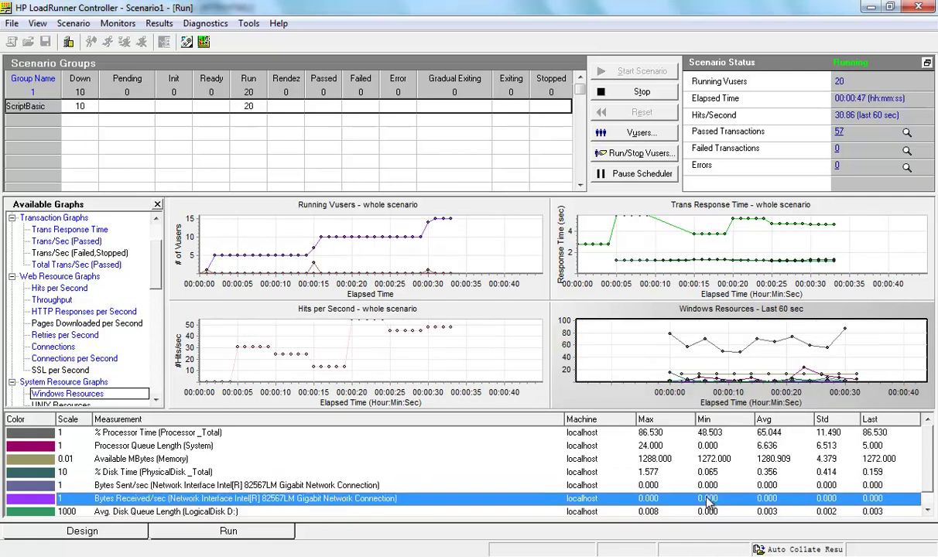
pyautogui.click(673, 485)
pyautogui.click(698, 499)
pyautogui.click(692, 485)
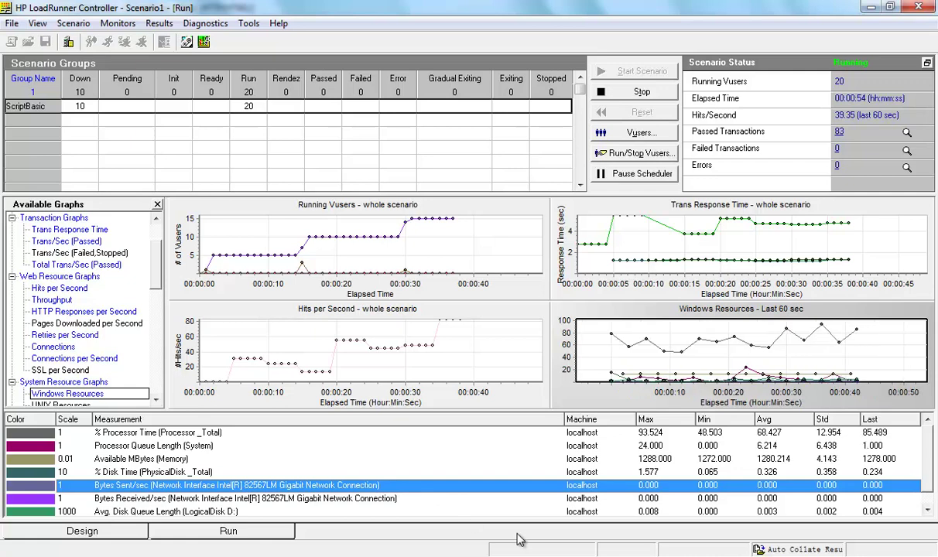
# Step: Check the host name in the login.php request in Virtual User Generator and return to LoadRunner Controller
pyautogui.hotkey('alt', 'Tab')
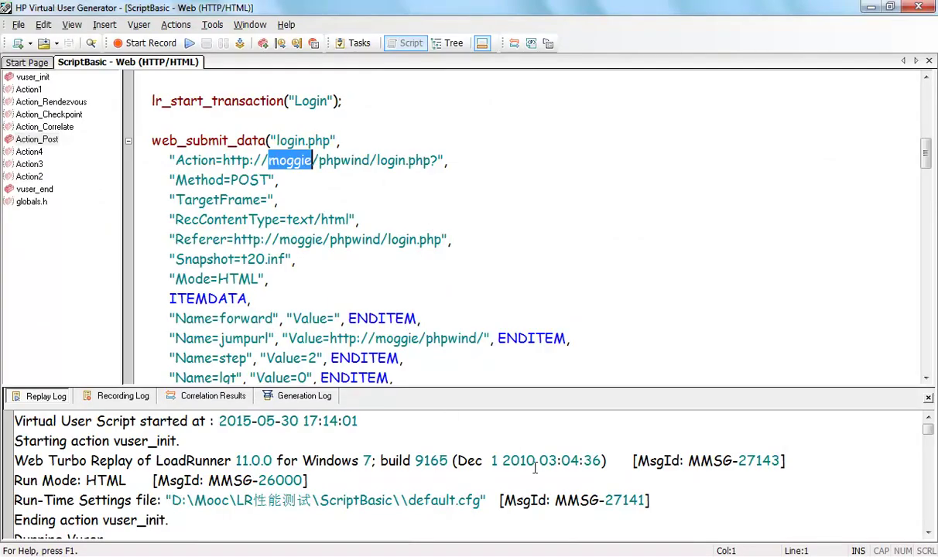
pyautogui.hotkey('alt', 'Tab')
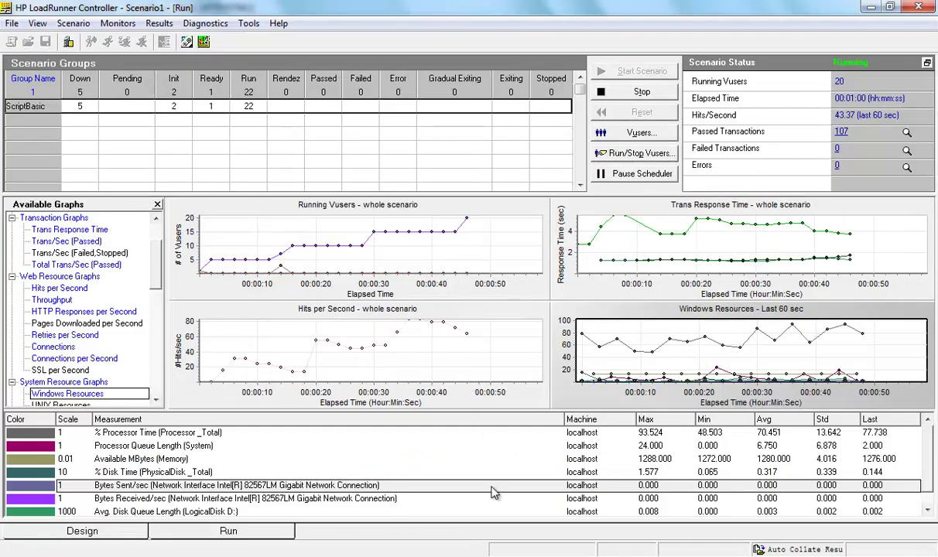
# Step: Switch to MindManager and review the mind map's "VuGen及脚本开发" and "Controller及场景设计" branches
pyautogui.hotkey('alt', 'Tab')
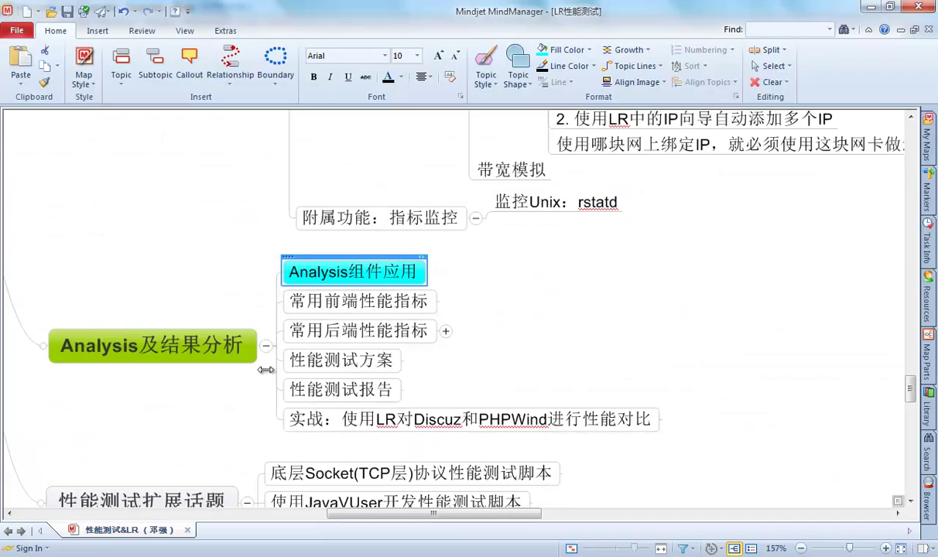
pyautogui.scroll(5, 222, 298)
pyautogui.scroll(10, 222, 299)
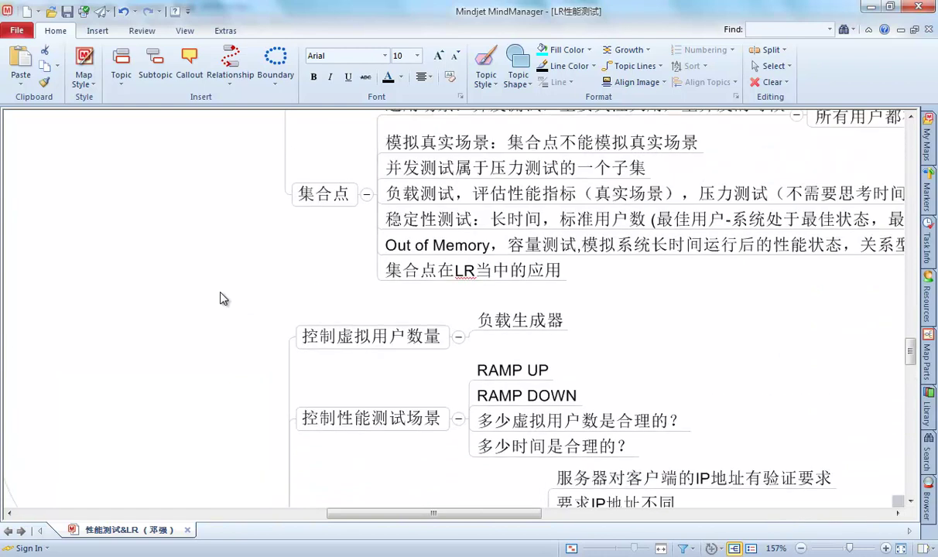
pyautogui.scroll(6, 222, 299)
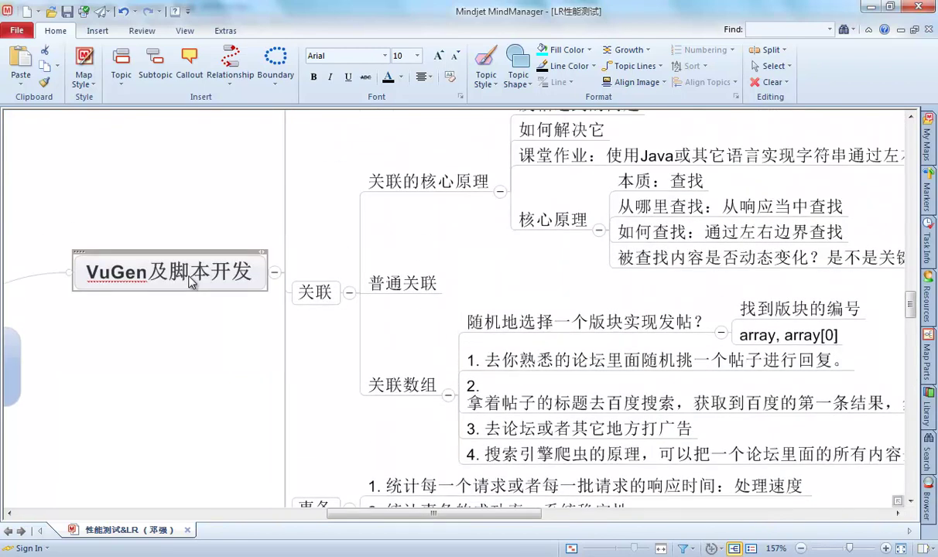
pyautogui.click(189, 249)
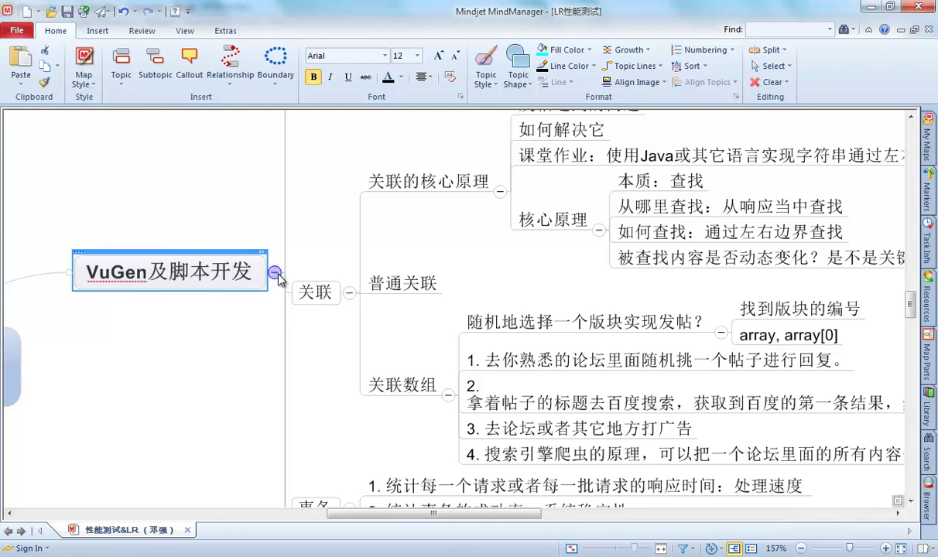
pyautogui.scroll(1, 196, 300)
pyautogui.scroll(-7, 196, 300)
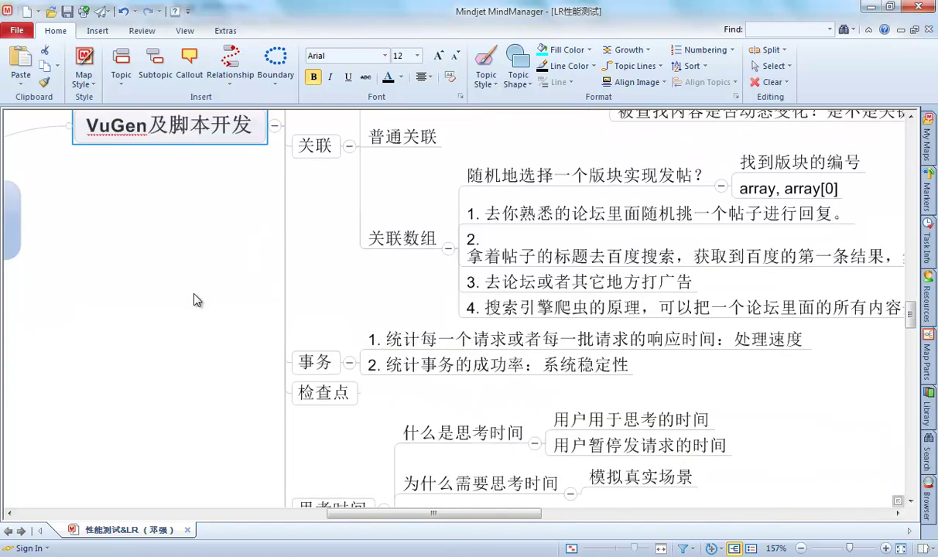
pyautogui.scroll(-15, 196, 300)
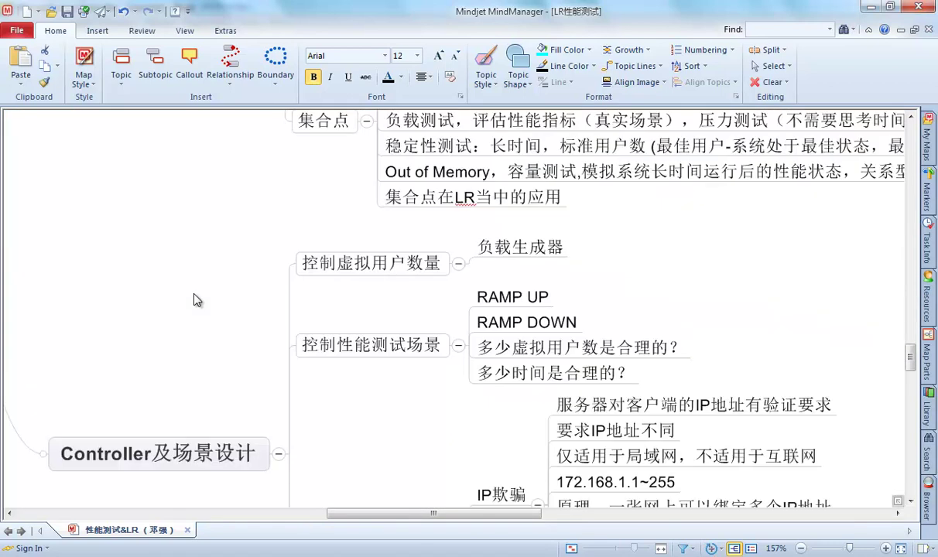
pyautogui.scroll(-2, 196, 300)
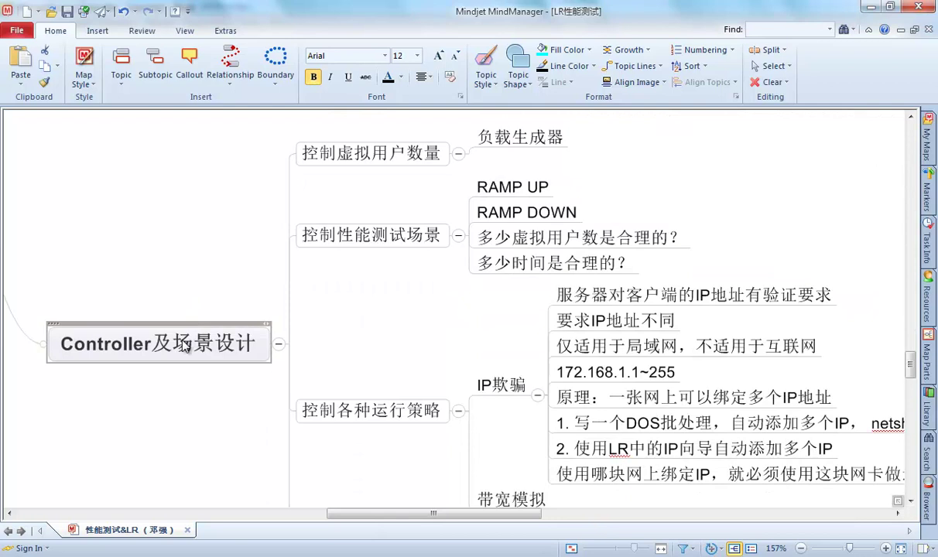
pyautogui.click(172, 323)
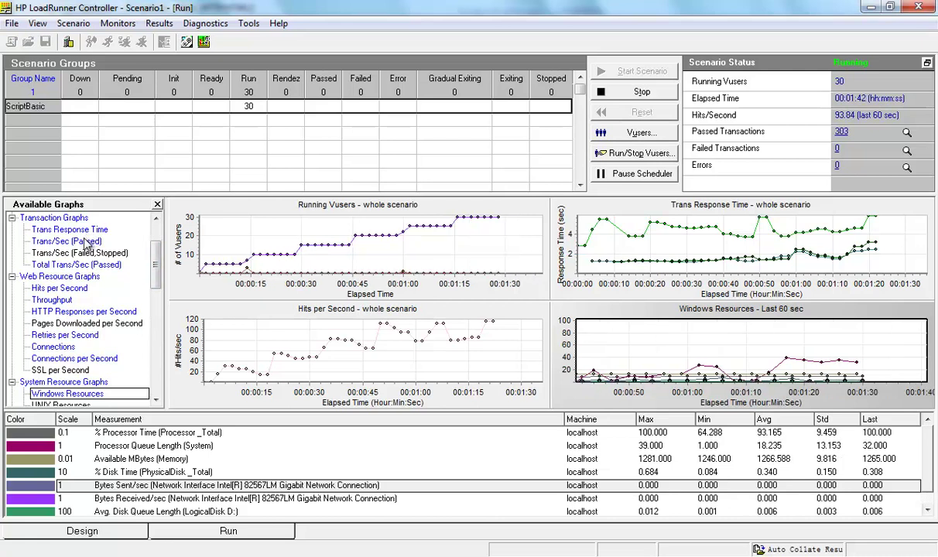
# Step: Switch to LoadRunner Controller and check the Trans Response Time and Windows Resources graphs of the running scenario
pyautogui.click(82, 230)
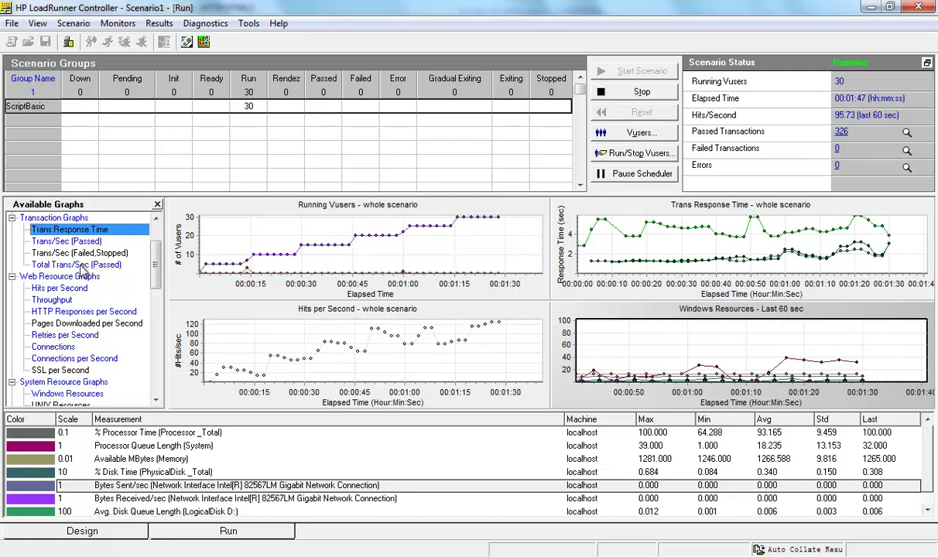
pyautogui.click(680, 364)
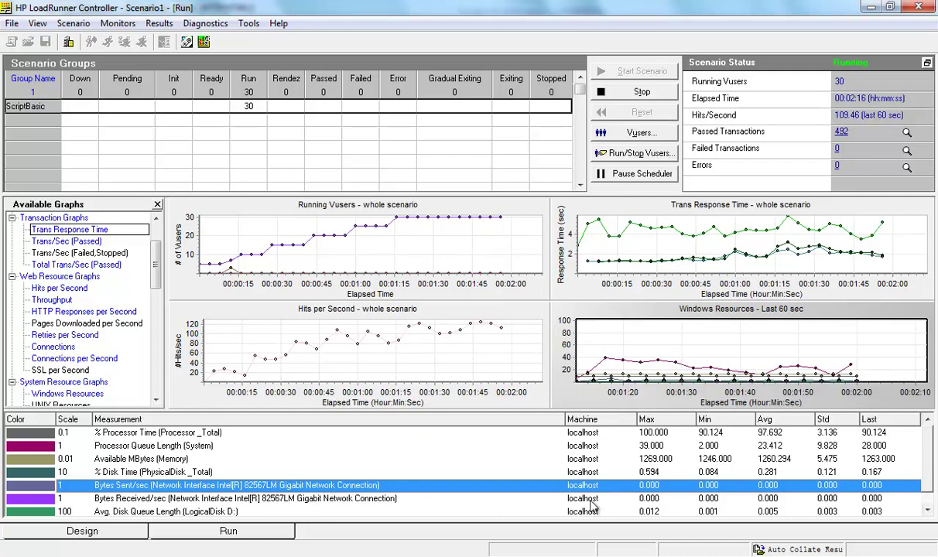
# Step: Switch to MindManager and review the topics under the "Analysis及结果分析" branch, starting with "Analysis组件应用"
pyautogui.hotkey('alt', 'Tab')
pyautogui.scroll(-3, 171, 379)
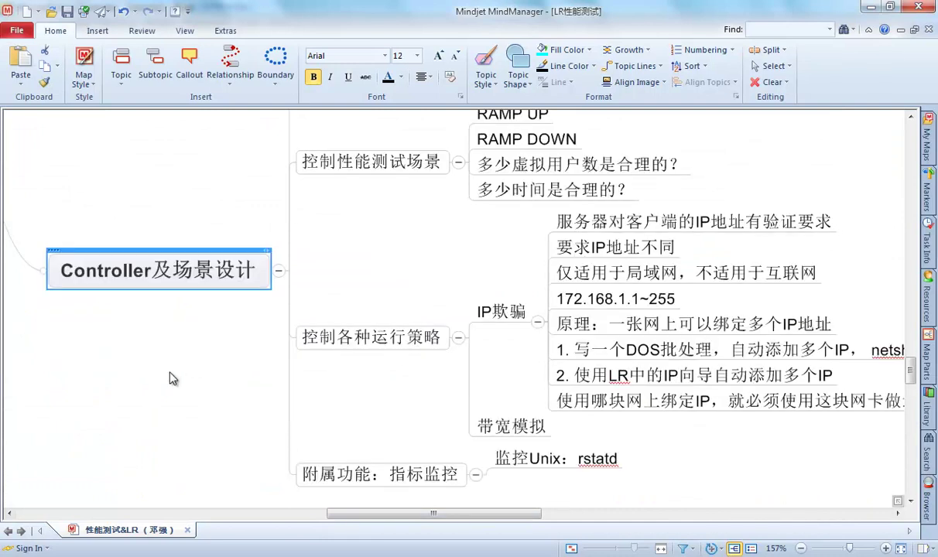
pyautogui.scroll(-12, 172, 380)
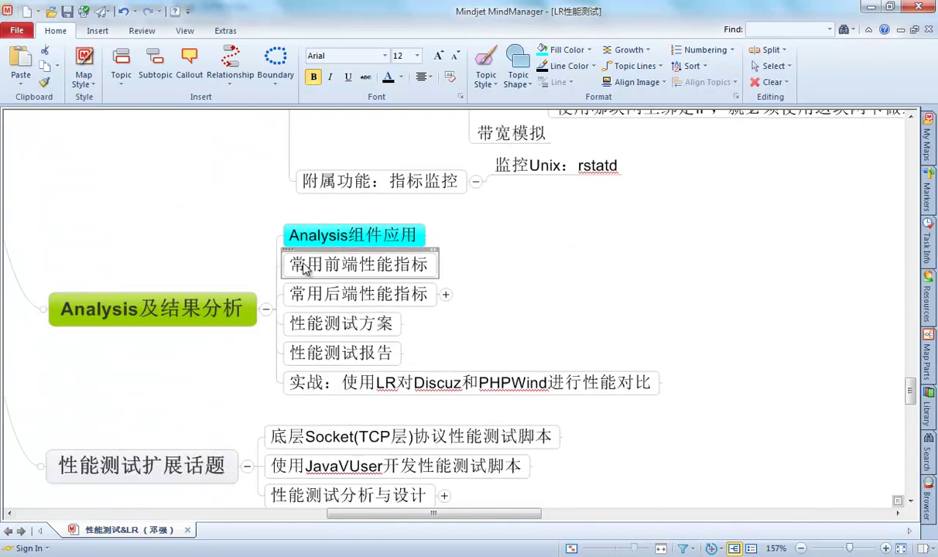
pyautogui.click(371, 236)
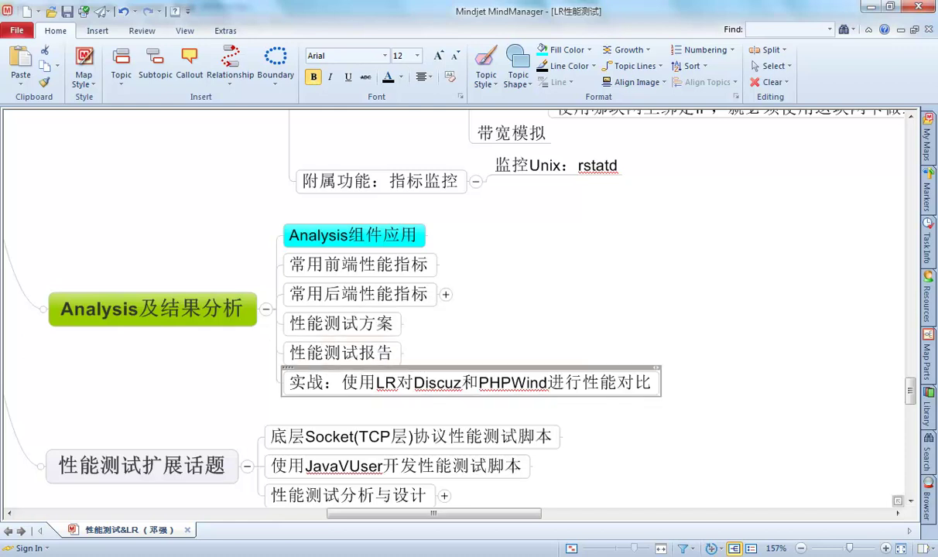
# Step: Return to LoadRunner Controller and stop the running ScriptBasic scenario
pyautogui.hotkey('alt', 'Tab')
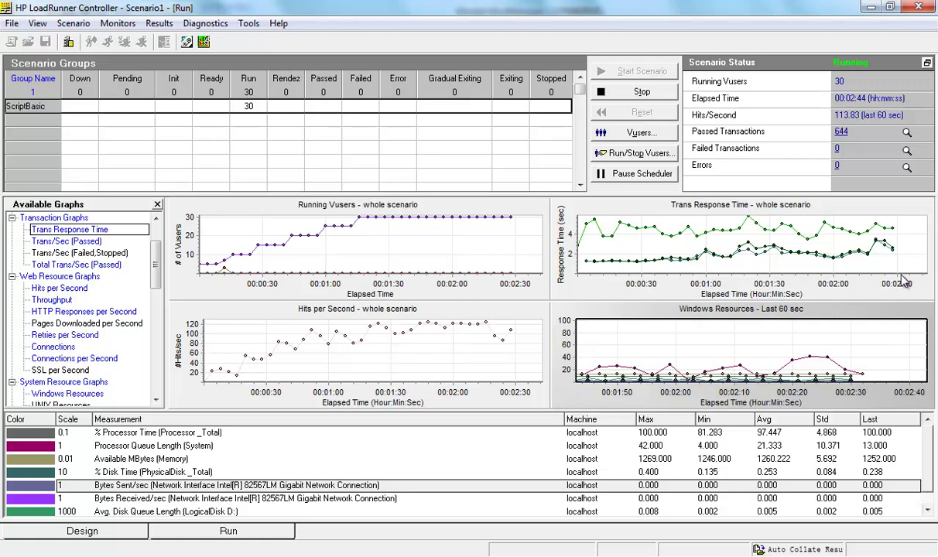
pyautogui.click(635, 93)
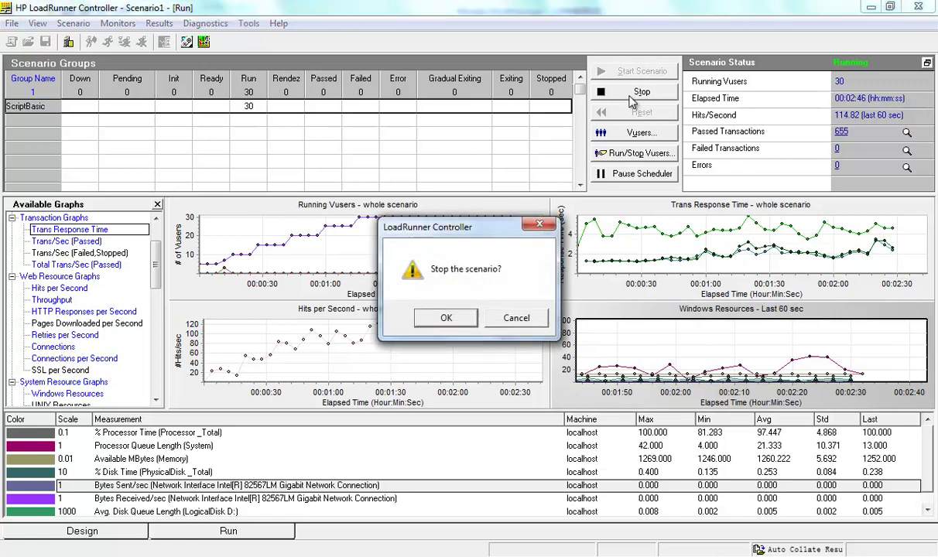
pyautogui.click(446, 318)
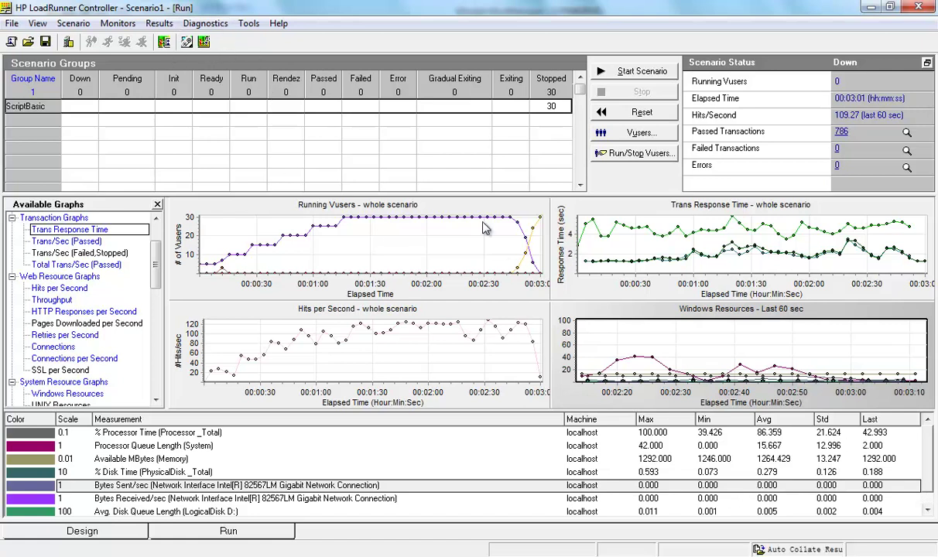
# Step: Check the results name and directory in the scenario's results settings, leaving them unchanged
pyautogui.click(158, 23)
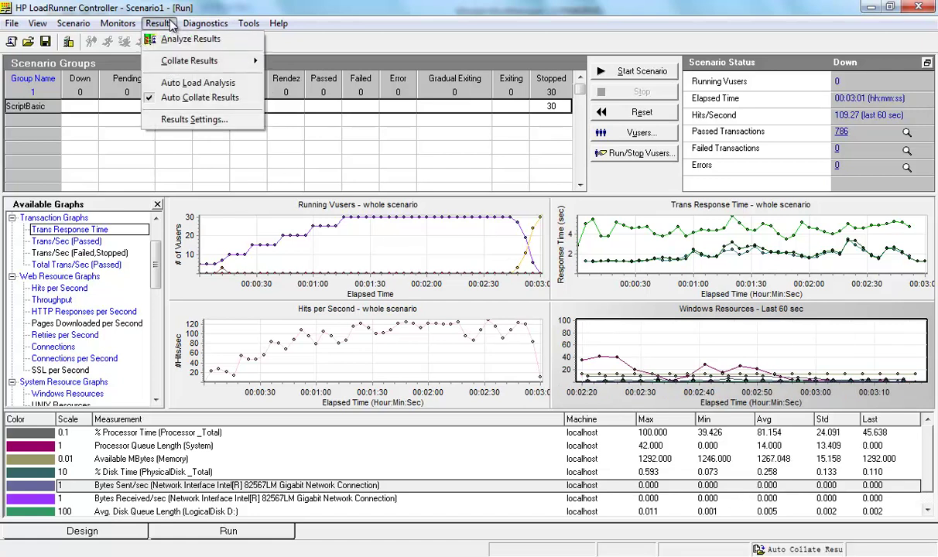
pyautogui.click(180, 120)
pyautogui.moveTo(502, 246); pyautogui.dragTo(379, 246)
pyautogui.moveTo(512, 234); pyautogui.dragTo(339, 235)
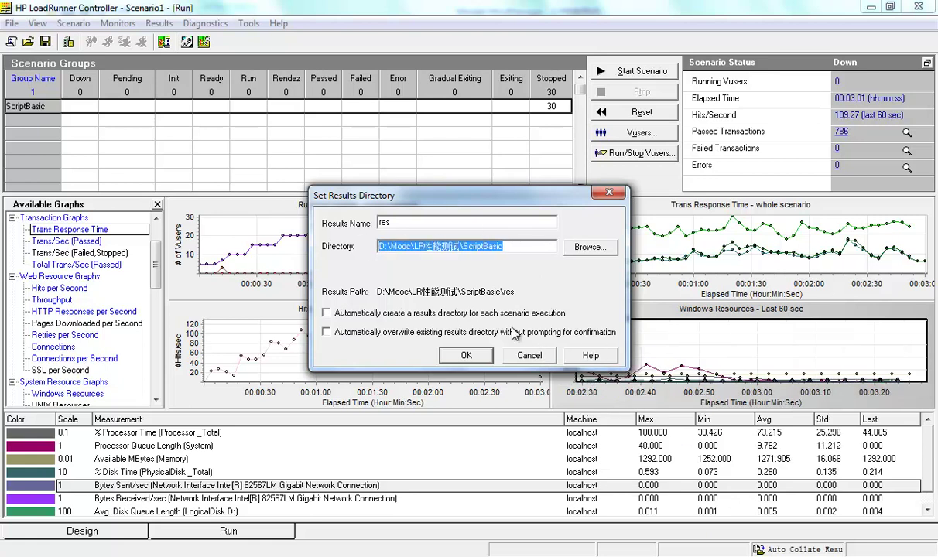
pyautogui.click(529, 355)
# Step: Switch to Windows Explorer, open ScriptBasic's res folder and inspect the generated result files, including output.mdb
pyautogui.hotkey('alt', 'Tab')
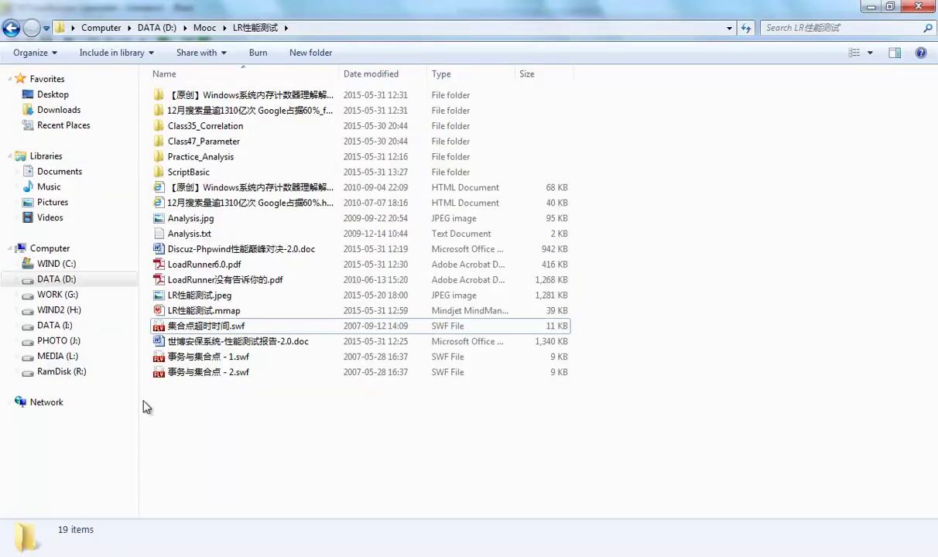
pyautogui.doubleClick(192, 172)
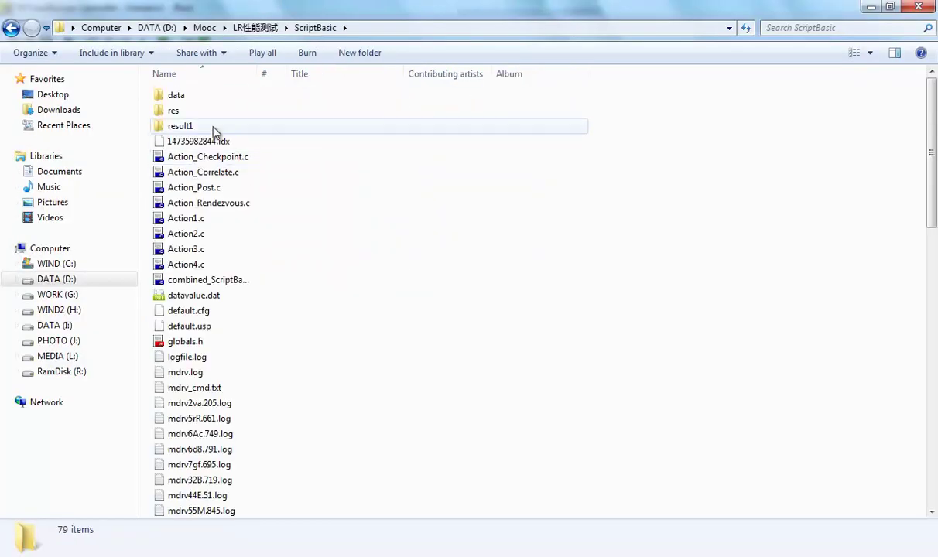
pyautogui.doubleClick(181, 112)
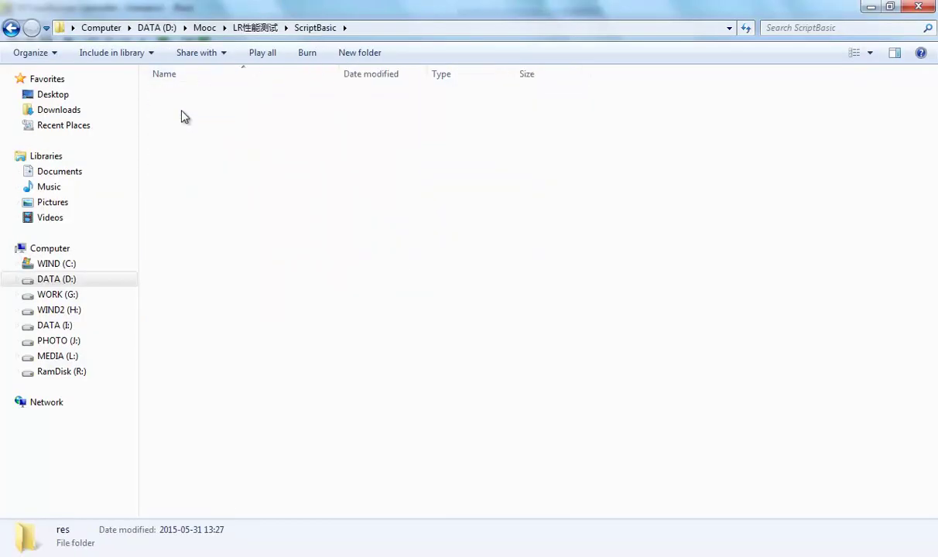
pyautogui.moveTo(251, 484); pyautogui.dragTo(207, 77)
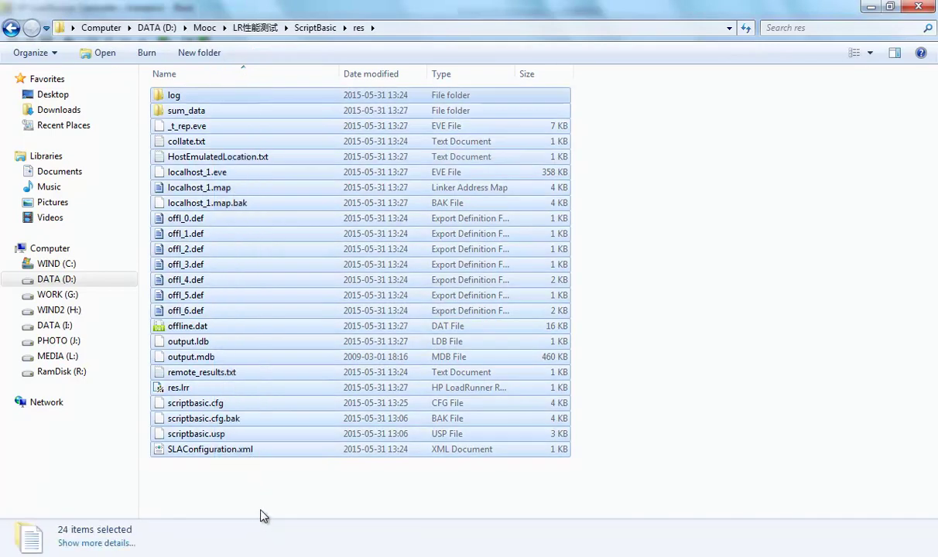
pyautogui.click(263, 517)
pyautogui.click(193, 360)
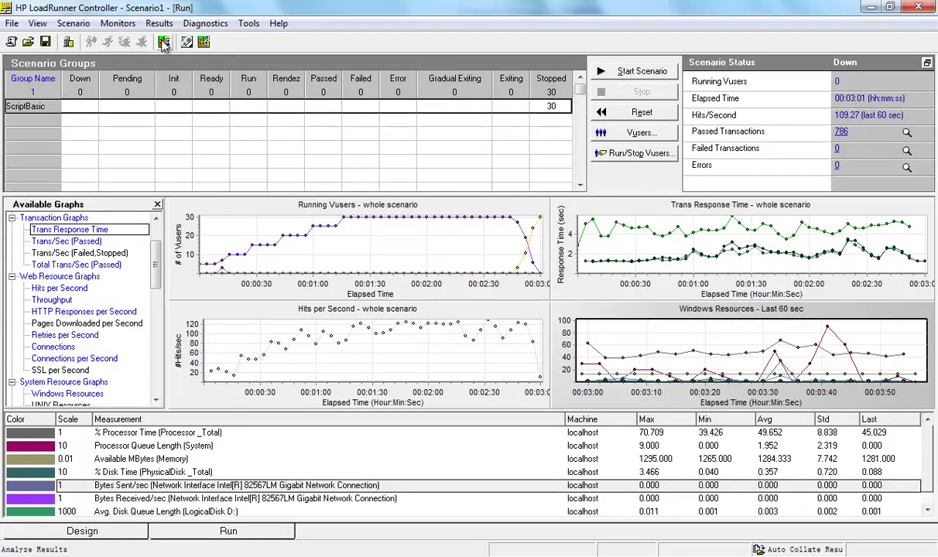
# Step: Analyze the scenario's results from Controller in LoadRunner Analysis and read through the Summary Report
pyautogui.click(162, 24)
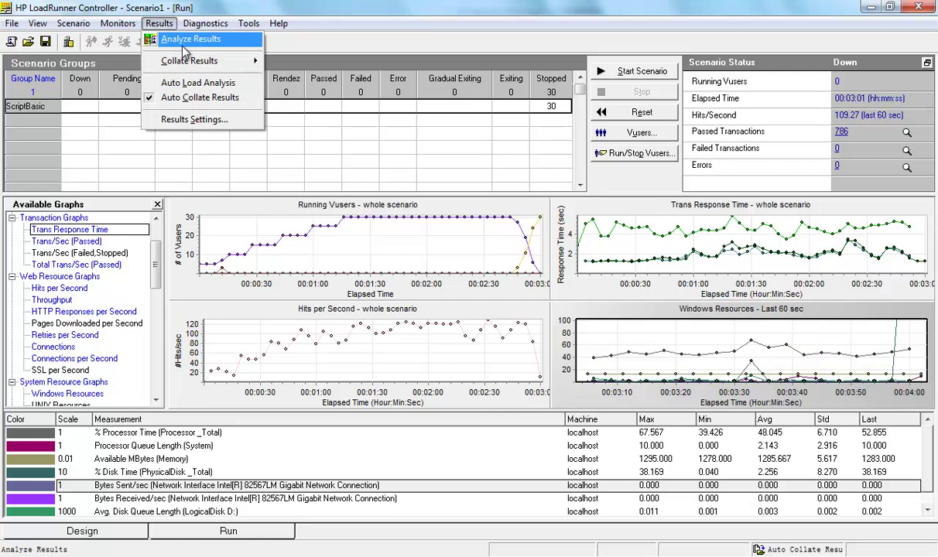
pyautogui.click(185, 48)
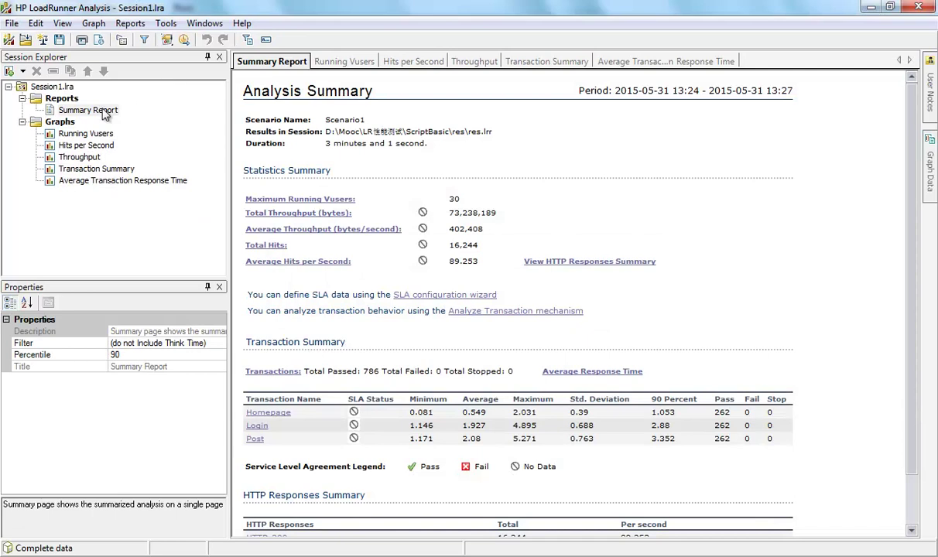
pyautogui.scroll(-2, 291, 145)
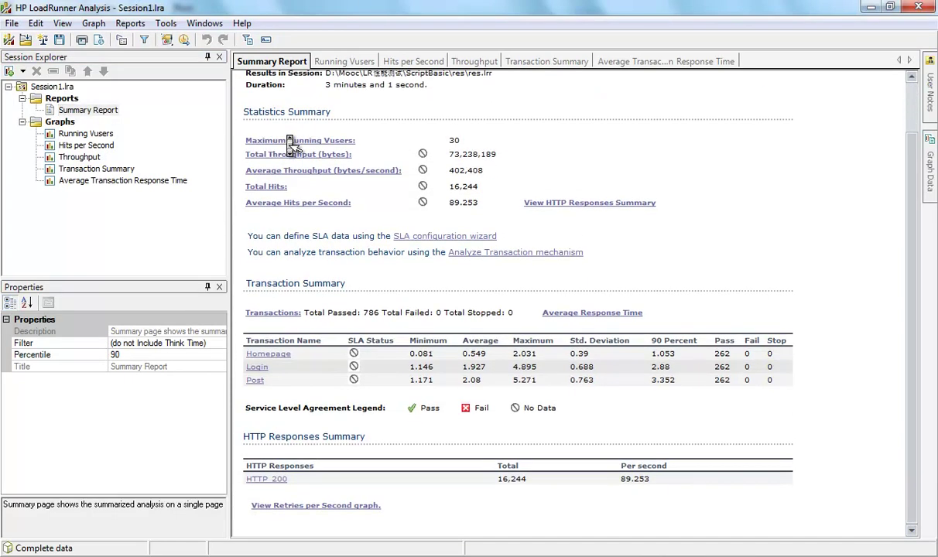
pyautogui.scroll(2, 354, 360)
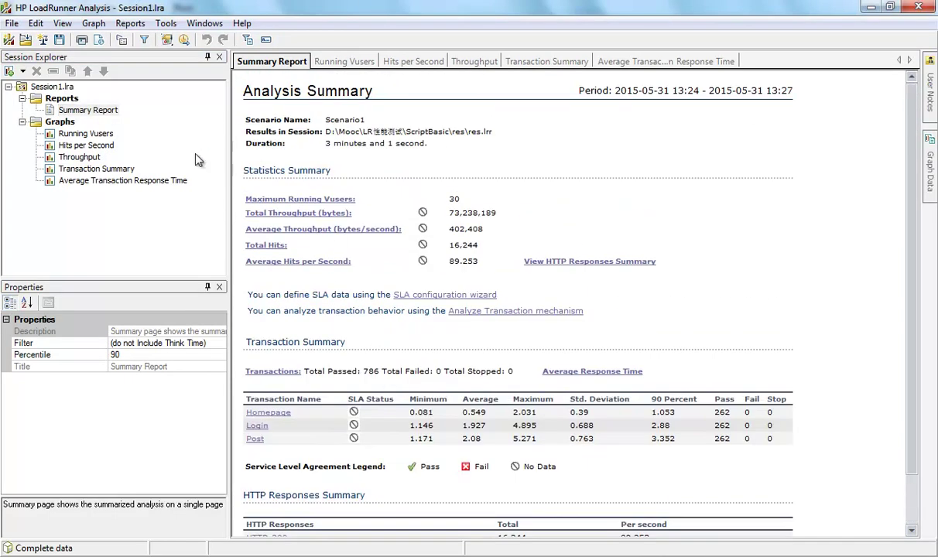
# Step: View the Running Vusers, Hits per Second, Throughput, Transaction Summary and Average Transaction Response Time graphs
pyautogui.click(87, 135)
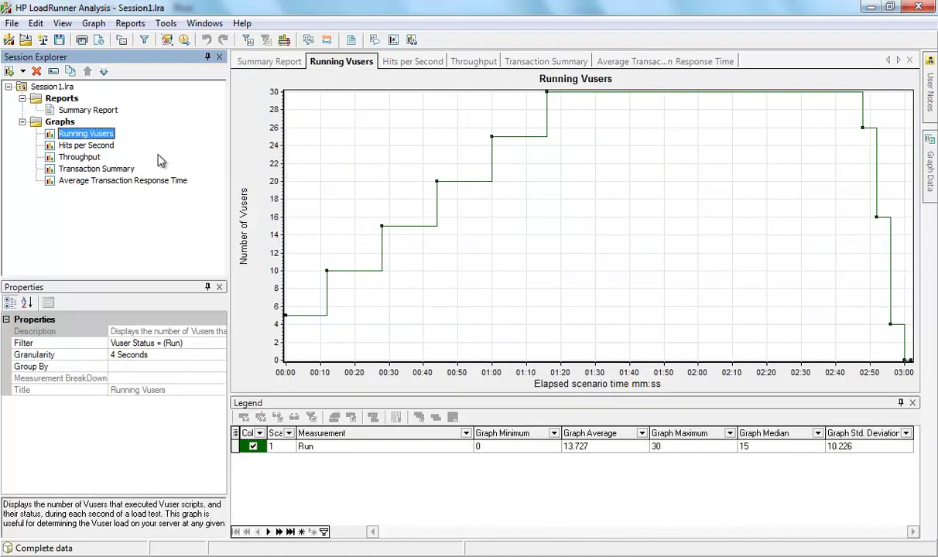
pyautogui.click(95, 145)
pyautogui.click(80, 159)
pyautogui.click(91, 170)
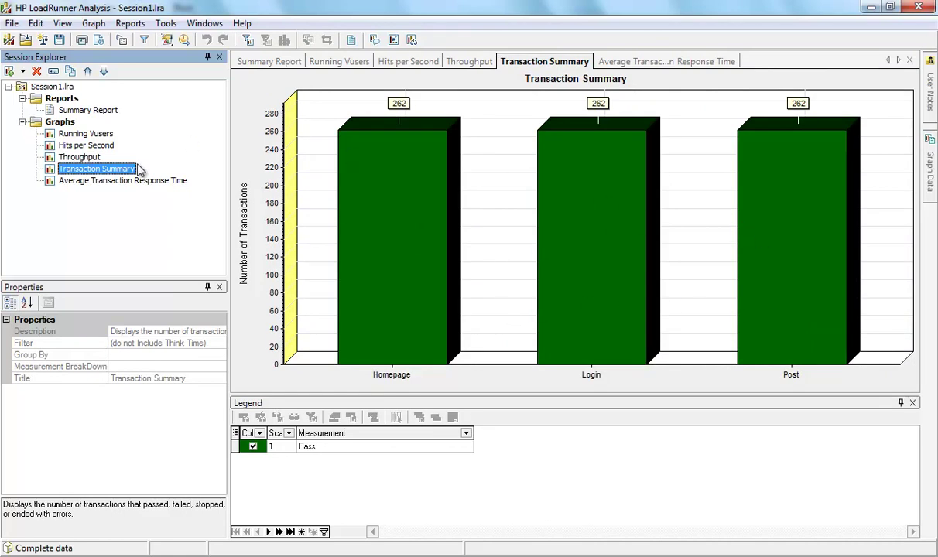
pyautogui.click(126, 181)
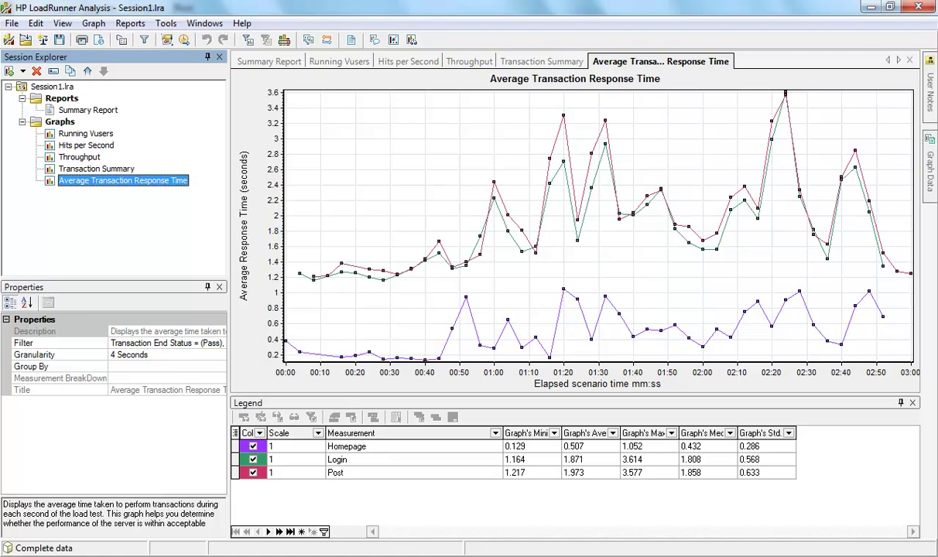
# Step: Compare the Homepage transaction's response times in Controller's Trans Response Time graph with those in Analysis's Average Transaction Response Time graph
pyautogui.moveTo(584, 556)
pyautogui.click(558, 487)
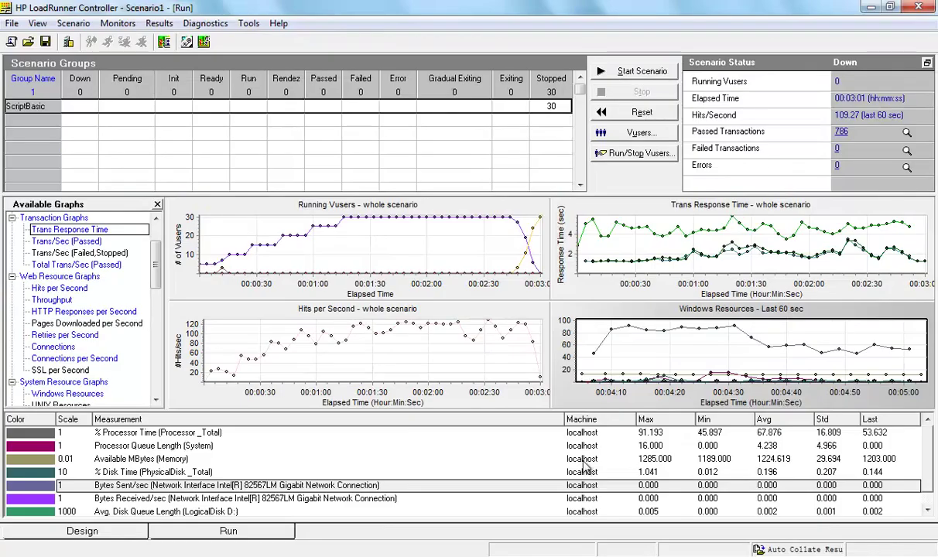
pyautogui.click(615, 253)
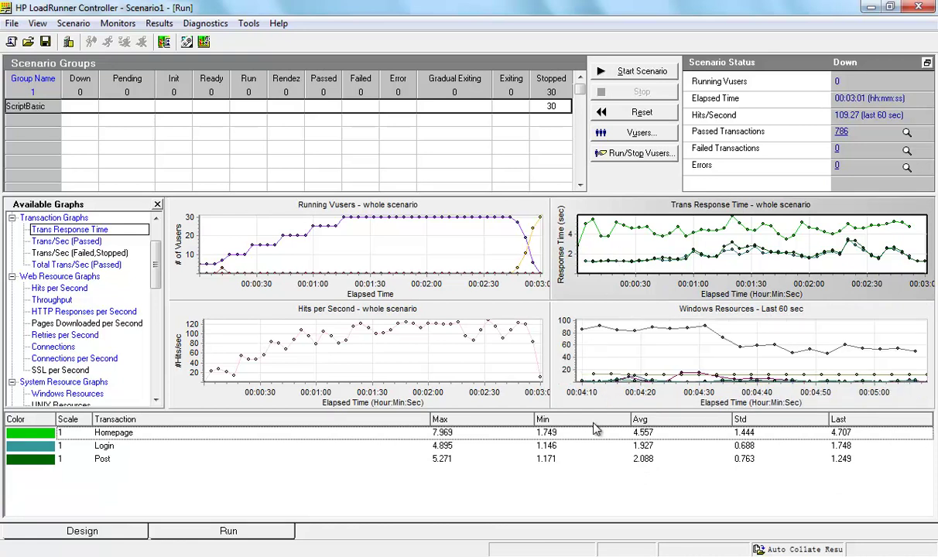
pyautogui.click(217, 438)
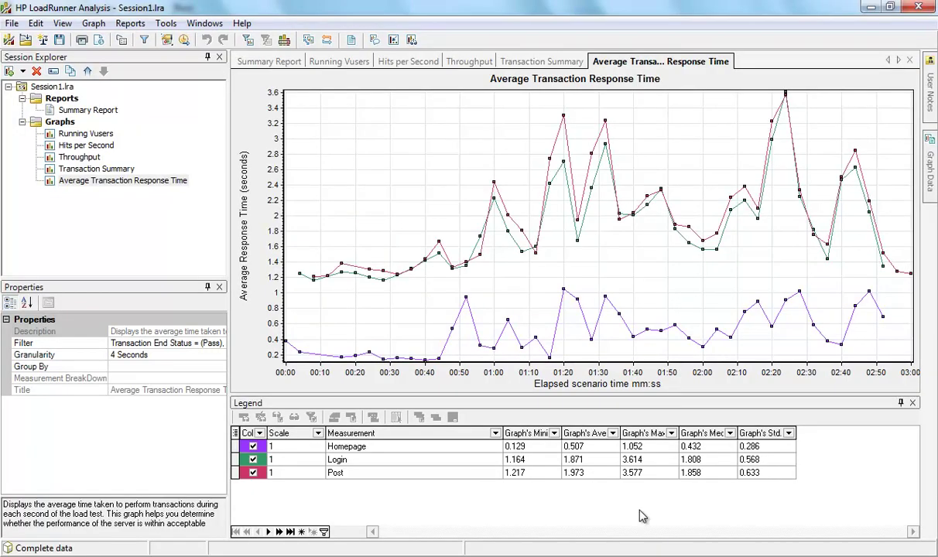
pyautogui.click(387, 448)
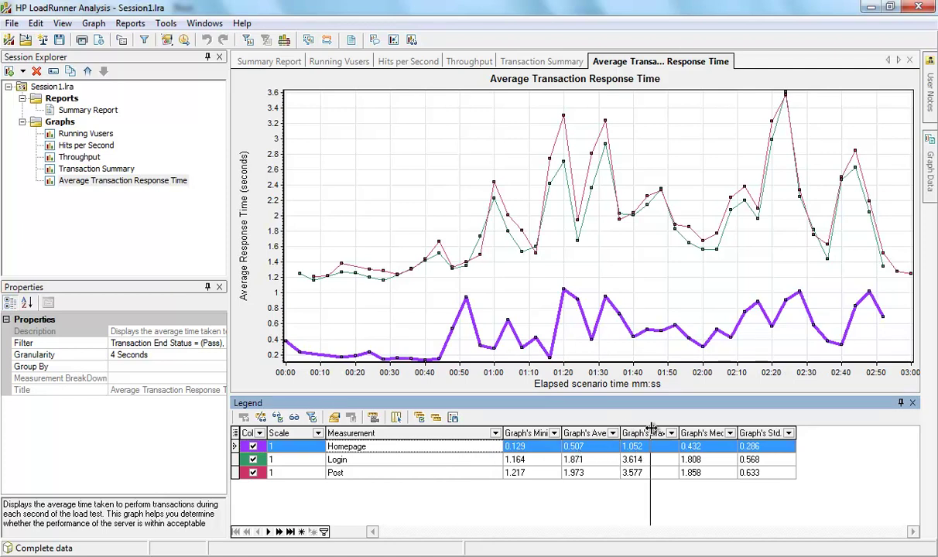
pyautogui.doubleClick(620, 432)
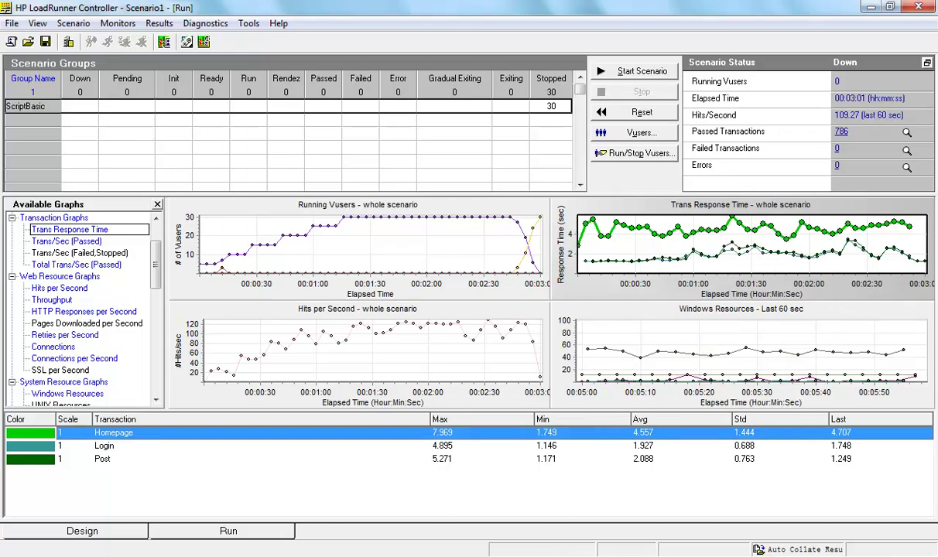
# Step: Switch to Virtual User Generator and examine the think time statement inside ScriptBasic's Homepage transaction
pyautogui.click(550, 553)
pyautogui.scroll(6, 274, 174)
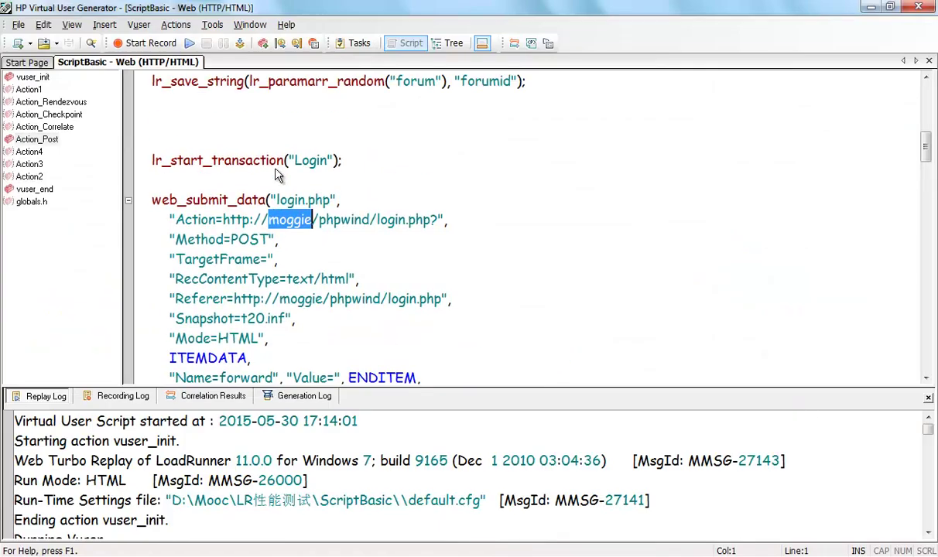
pyautogui.scroll(2, 275, 174)
pyautogui.scroll(-2, 248, 179)
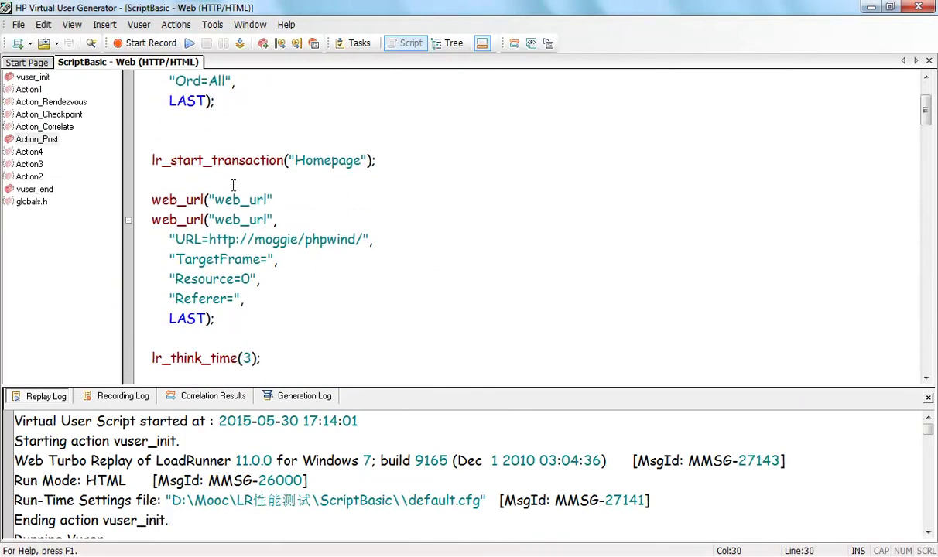
pyautogui.moveTo(149, 140); pyautogui.dragTo(291, 341)
pyautogui.click(287, 357)
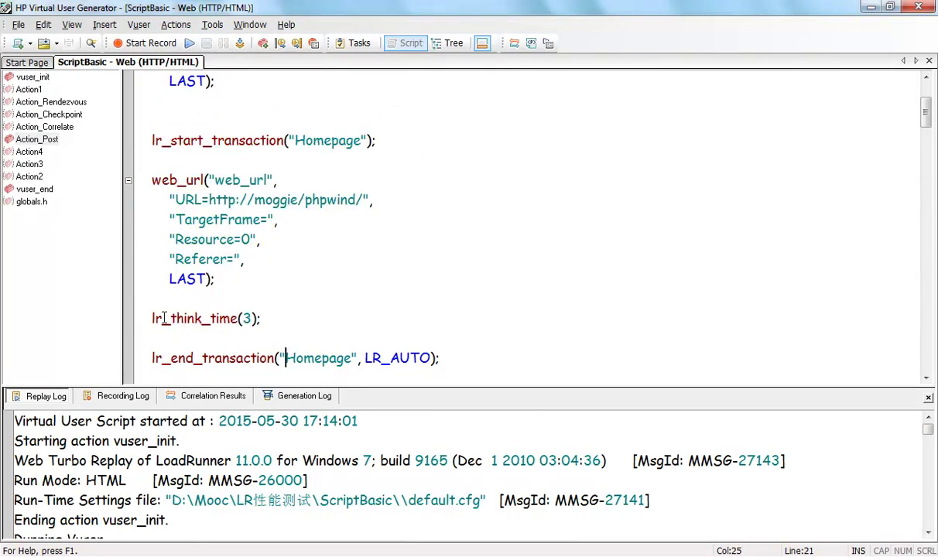
pyautogui.click(256, 141)
pyautogui.moveTo(262, 317); pyautogui.dragTo(148, 317)
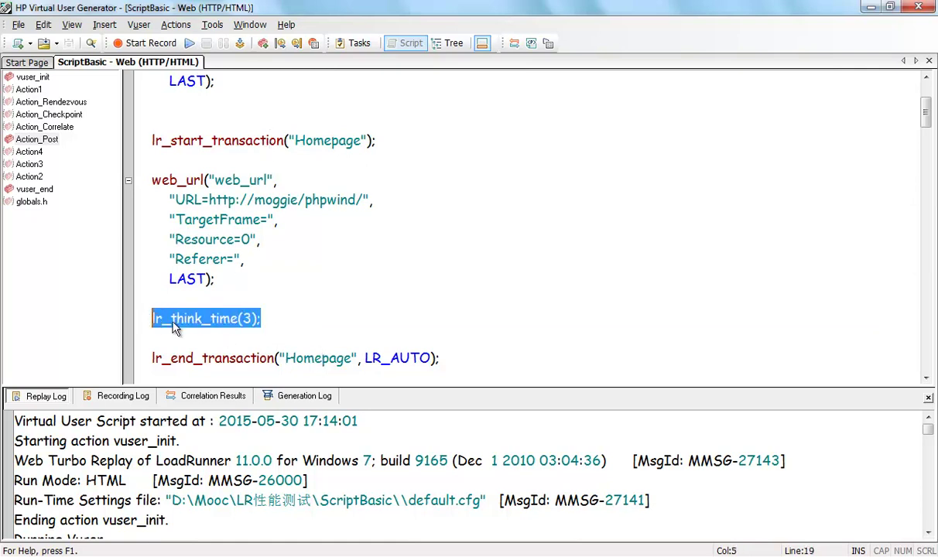
# Step: Check the script's Think Time options in the run-time settings, closing them without changes
pyautogui.click(548, 43)
pyautogui.click(255, 167)
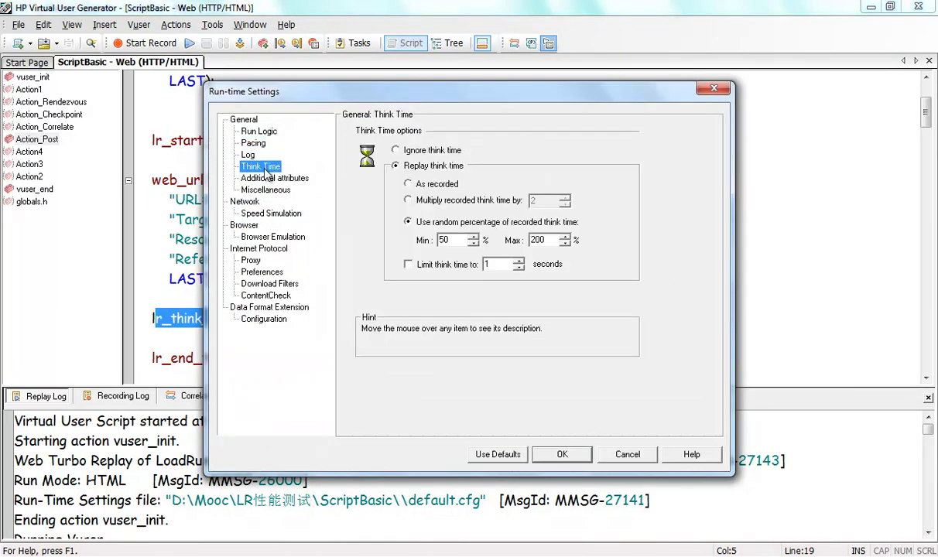
pyautogui.click(628, 454)
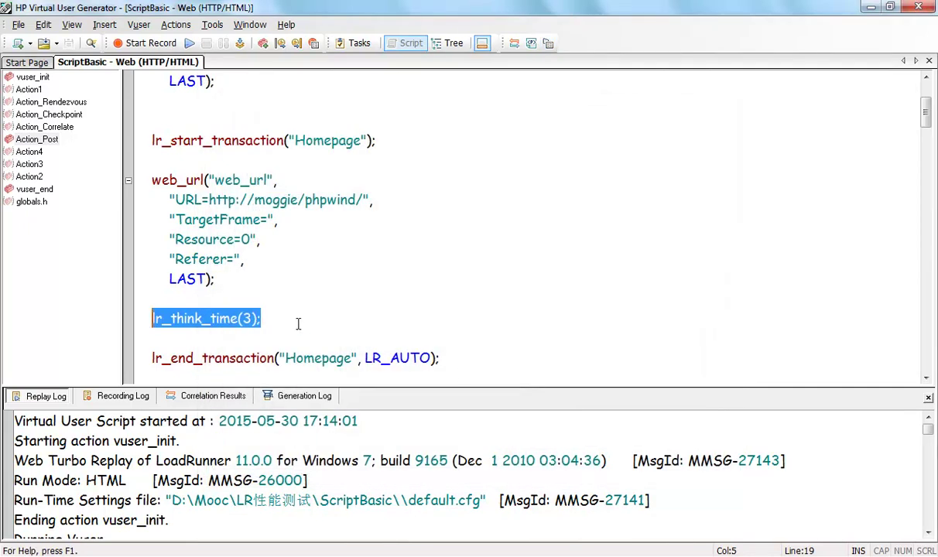
pyautogui.scroll(-1, 298, 323)
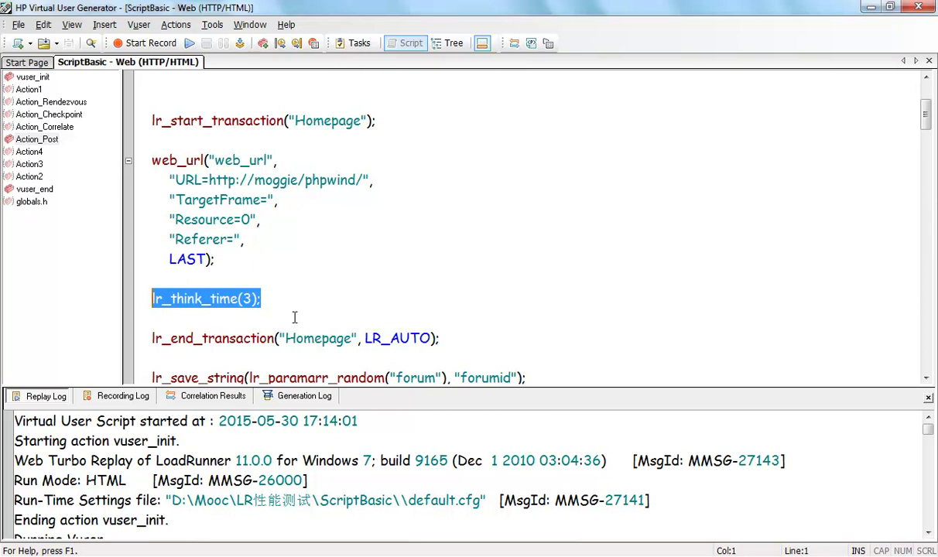
# Step: Compare the Homepage transaction's average response time in Controller with its average in LoadRunner Analysis
pyautogui.hotkey('alt', 'Tab')
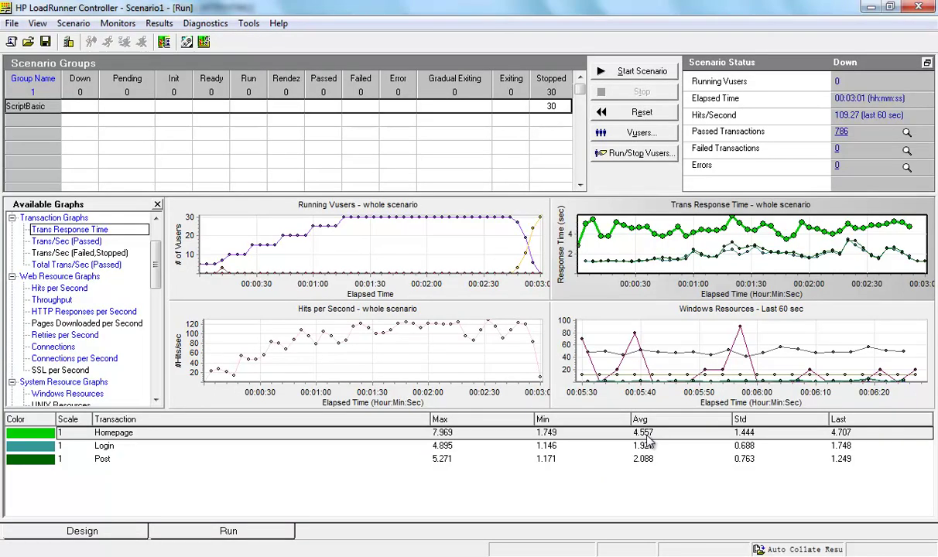
pyautogui.click(650, 435)
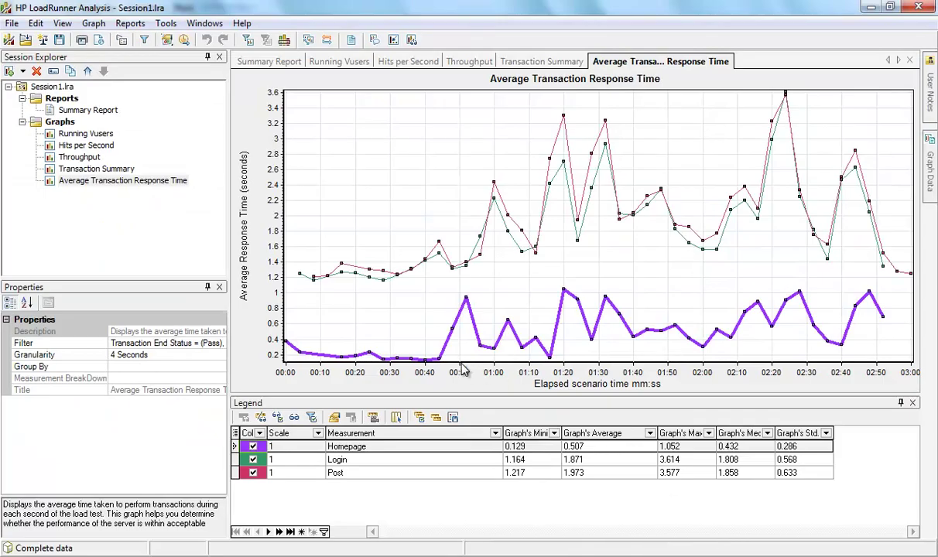
pyautogui.click(585, 452)
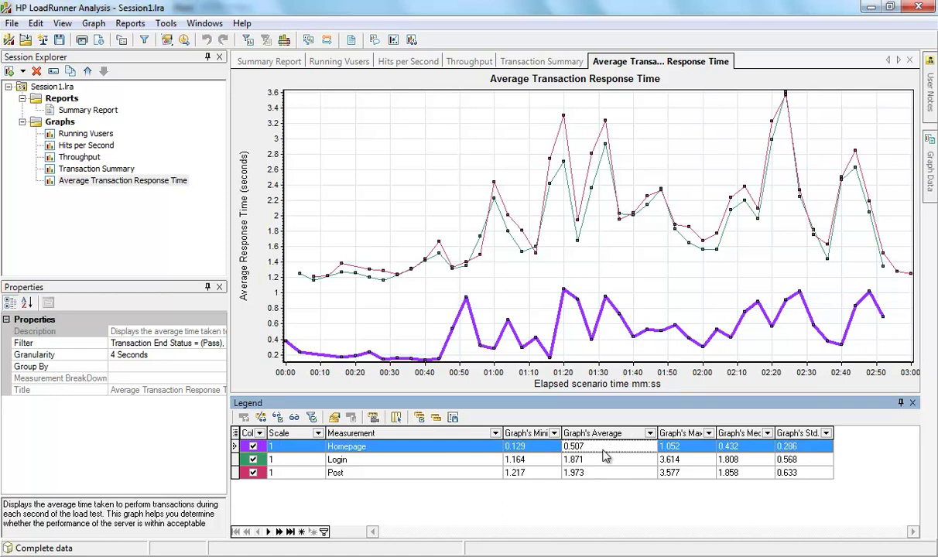
# Step: Set the Average Transaction Response Time graph's Think Time filter to Include Think Time and apply it
pyautogui.rightClick(414, 174)
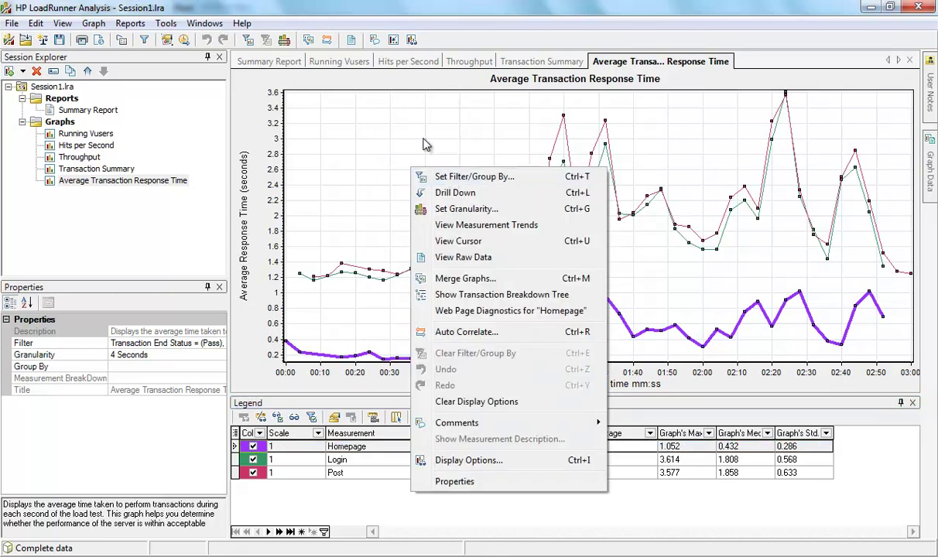
pyautogui.click(425, 144)
pyautogui.rightClick(425, 144)
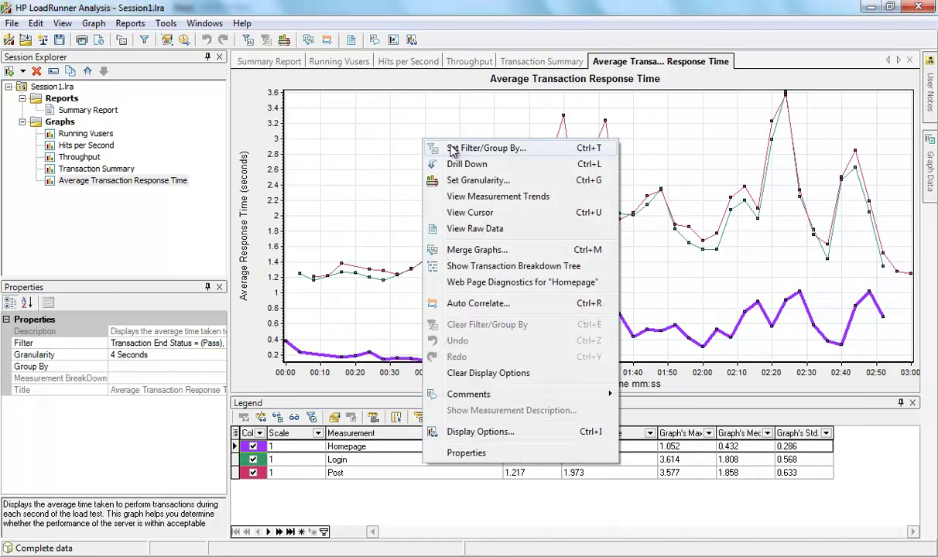
pyautogui.click(454, 149)
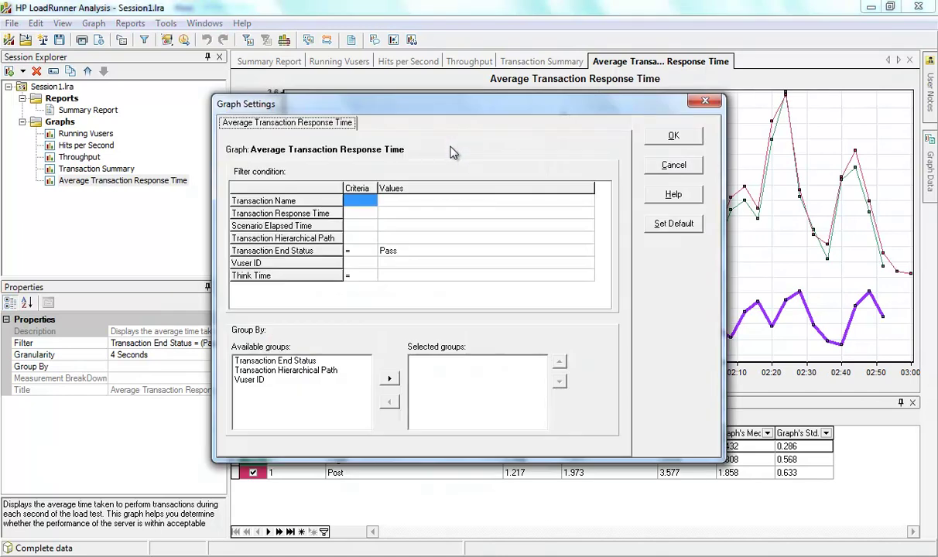
pyautogui.click(433, 275)
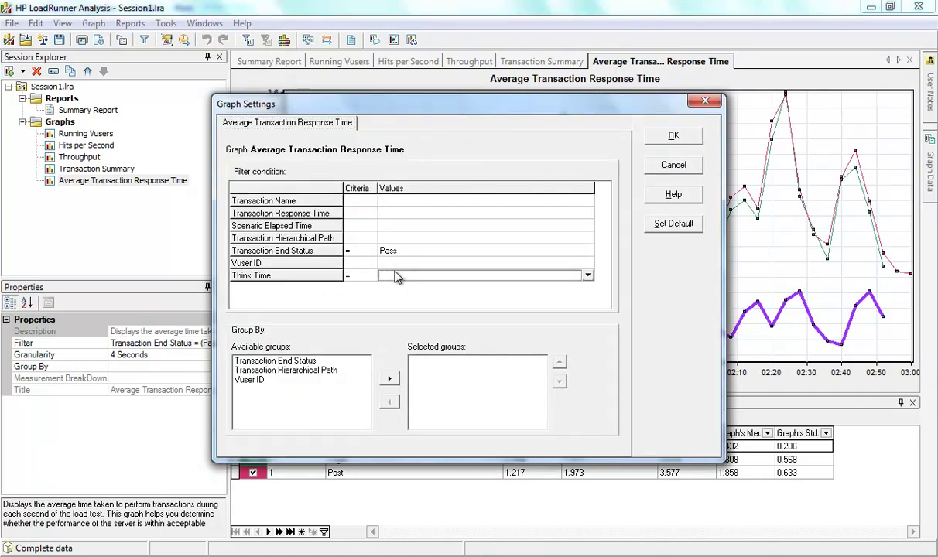
pyautogui.click(588, 275)
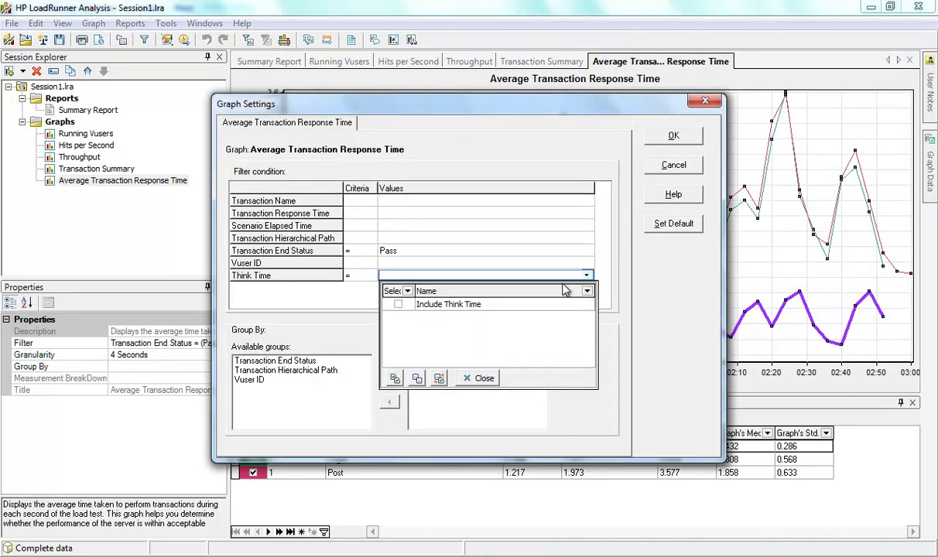
pyautogui.click(396, 305)
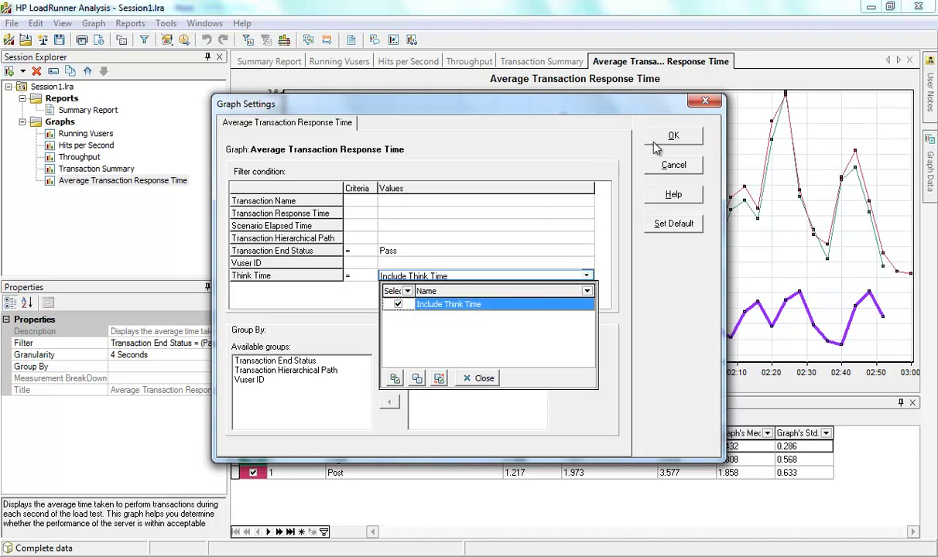
pyautogui.click(657, 141)
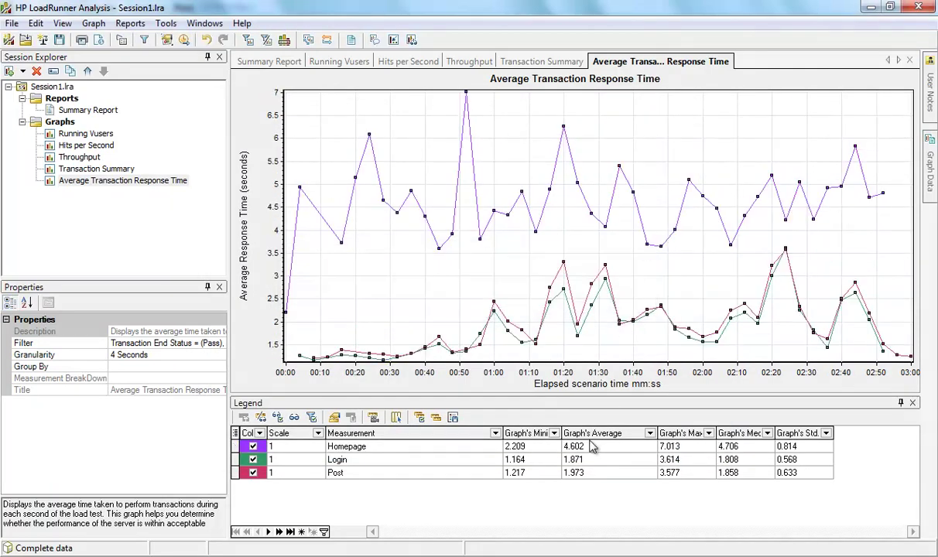
# Step: Compare Homepage's think-time-inclusive average in Analysis with its average in Controller, returning to Analysis
pyautogui.click(587, 451)
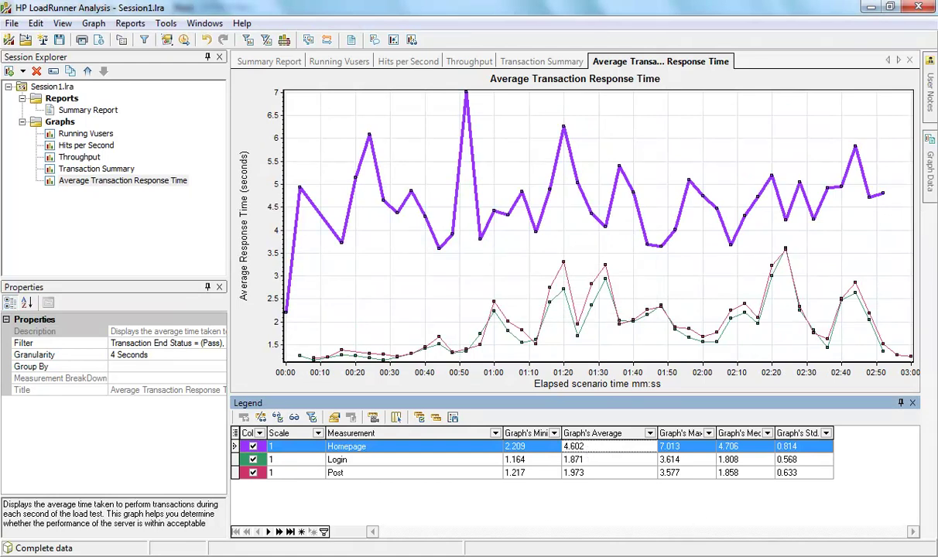
pyautogui.hotkey('alt', 'Tab')
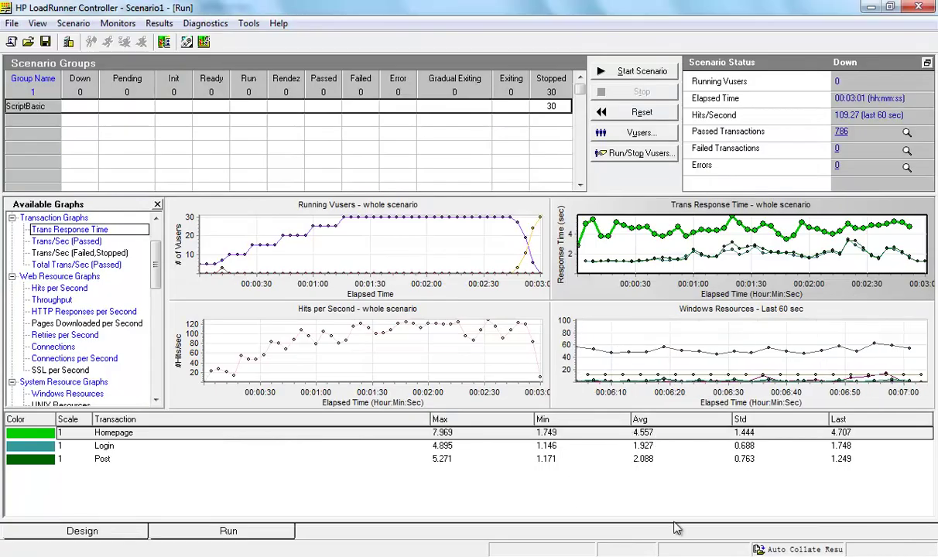
pyautogui.moveTo(629, 472)
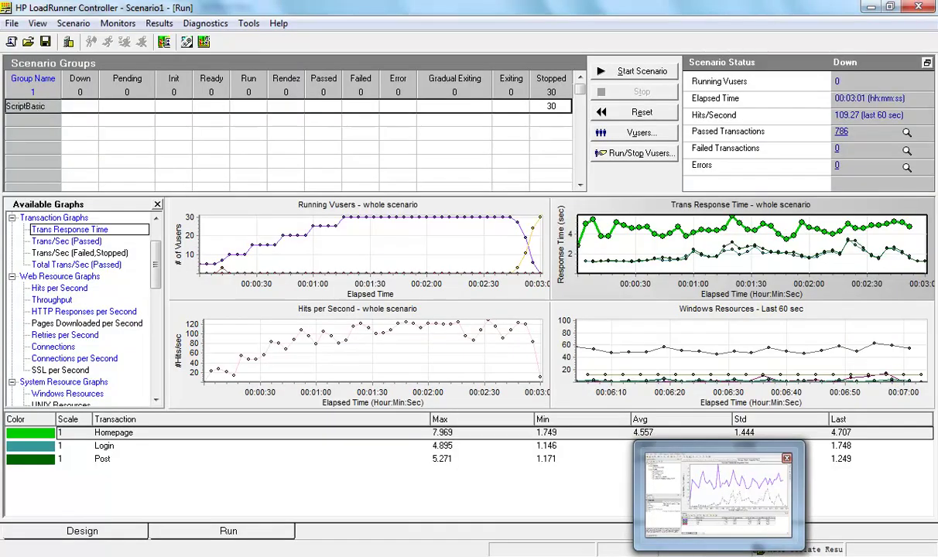
pyautogui.click(650, 496)
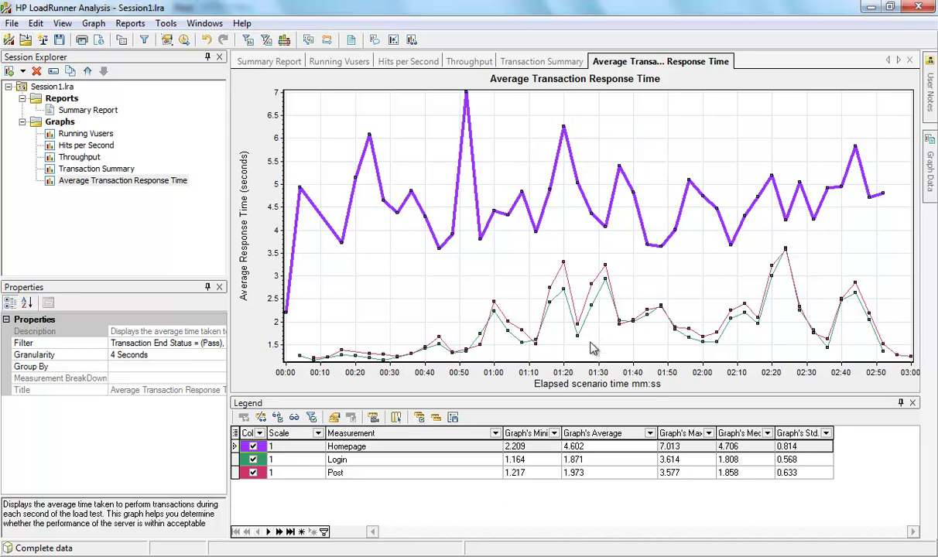
pyautogui.click(572, 447)
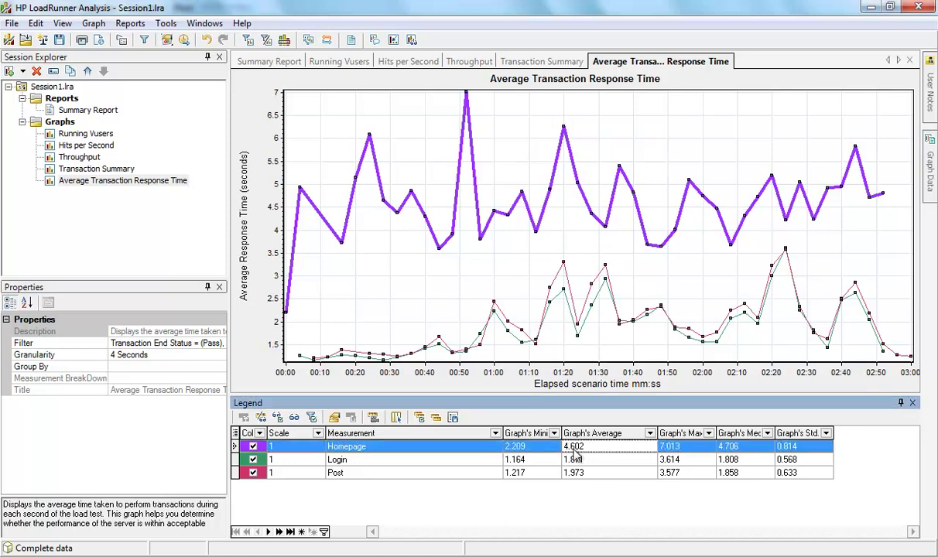
# Step: Clear Include Think Time from the Average Transaction Response Time graph's Think Time filter and apply the settings
pyautogui.rightClick(396, 249)
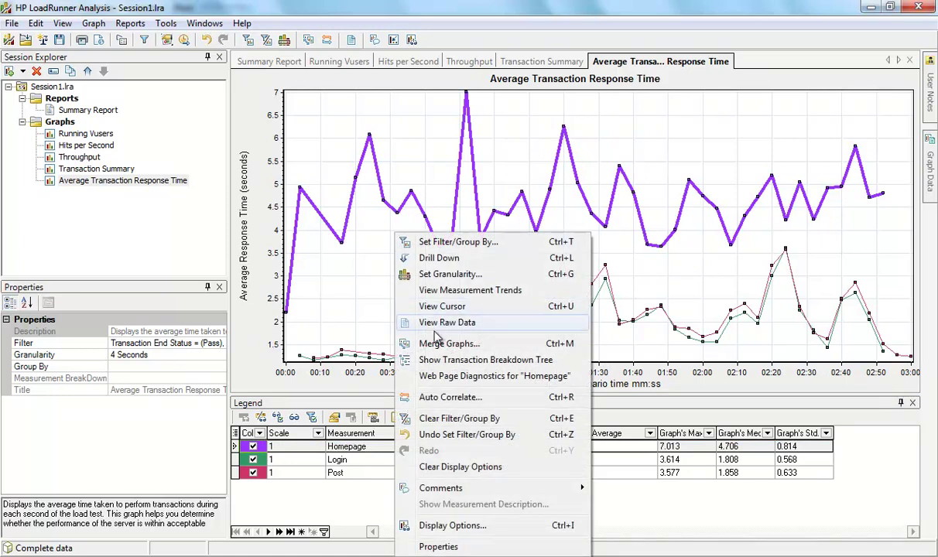
pyautogui.click(469, 243)
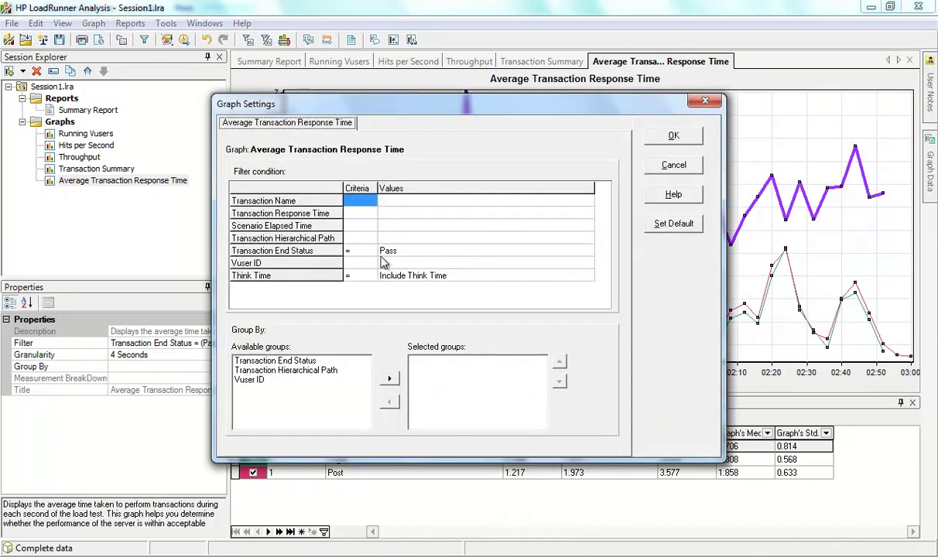
pyautogui.click(445, 277)
pyautogui.click(587, 276)
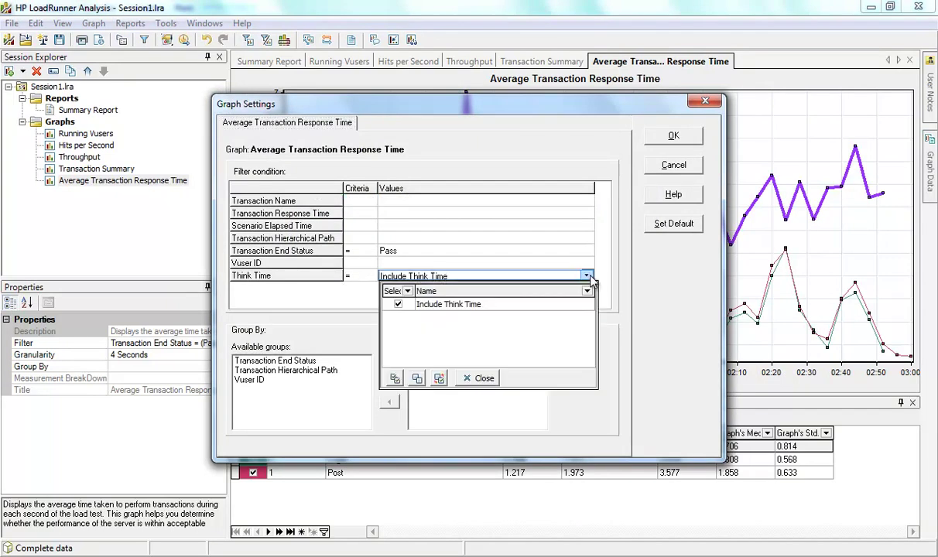
pyautogui.click(397, 305)
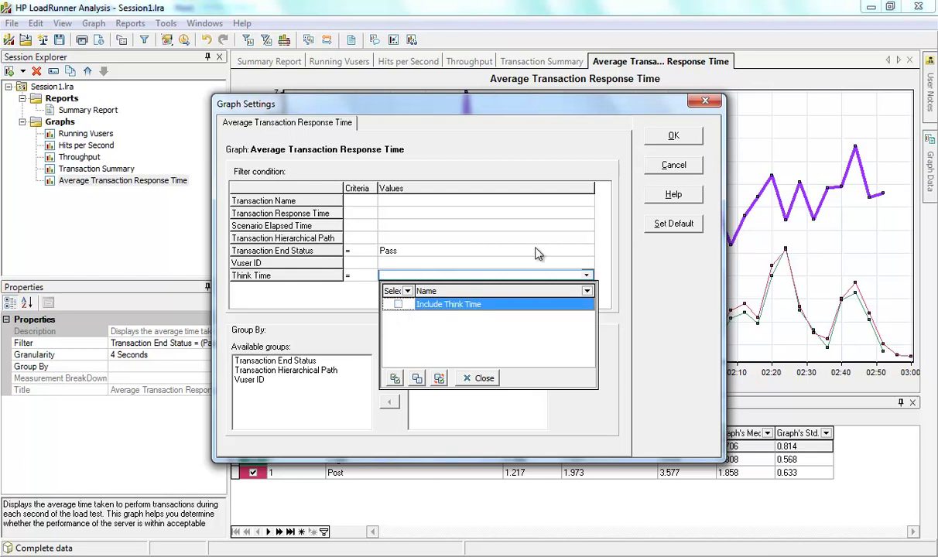
pyautogui.click(569, 214)
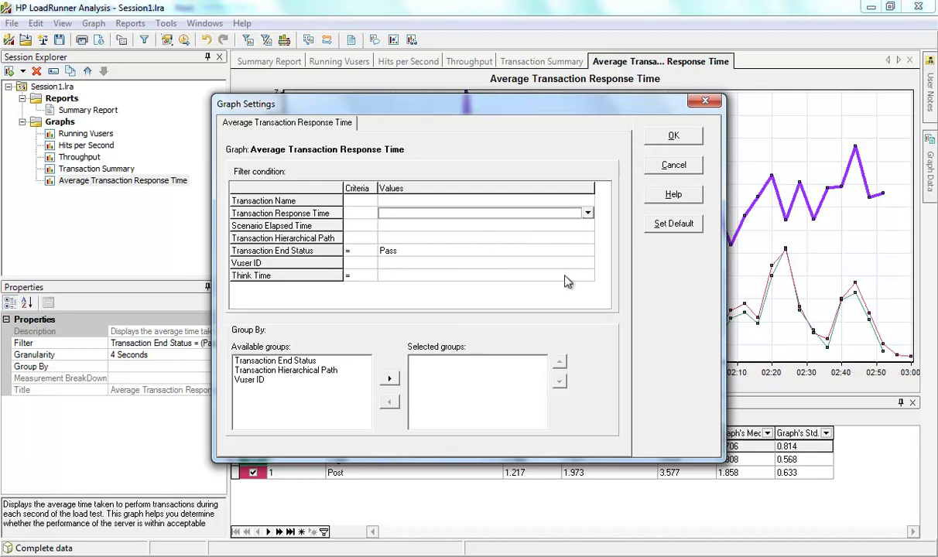
pyautogui.click(674, 136)
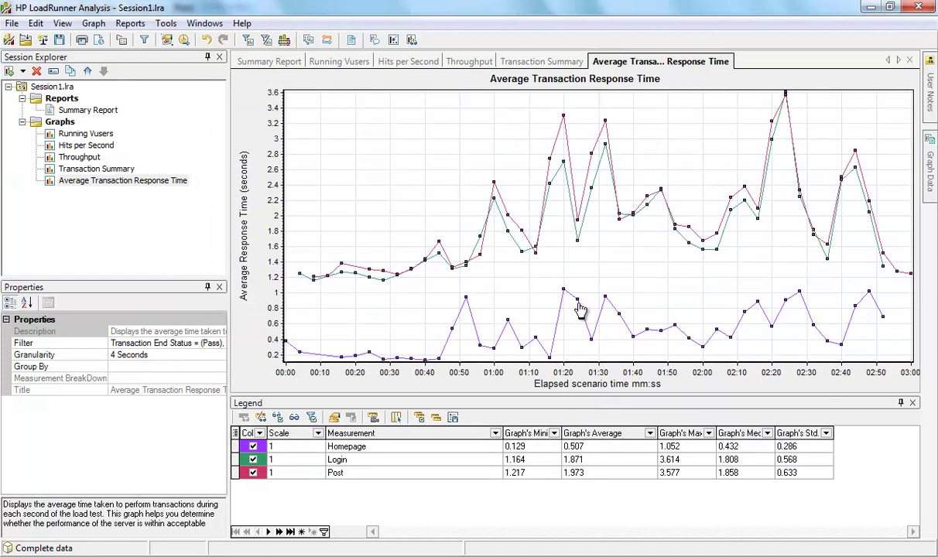
# Step: Switch to Virtual User Generator to review the Homepage transaction's think time statement
pyautogui.hotkey('alt', 'Tab')
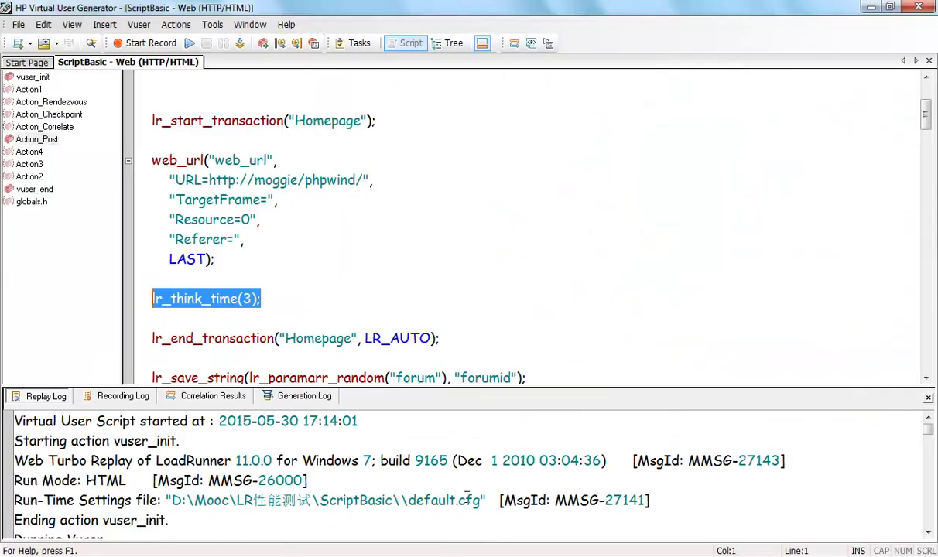